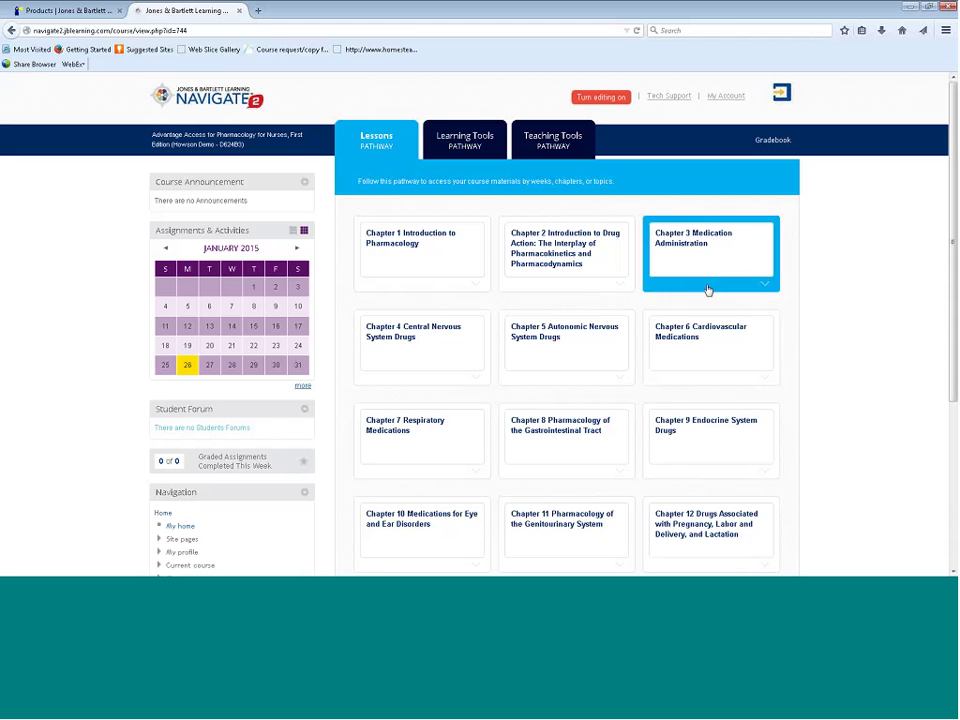
- Review the activities listed under Chapter 1 Introduction to Pharmacology in the Lessons pathway, and collapse the chapter
click(476, 287)
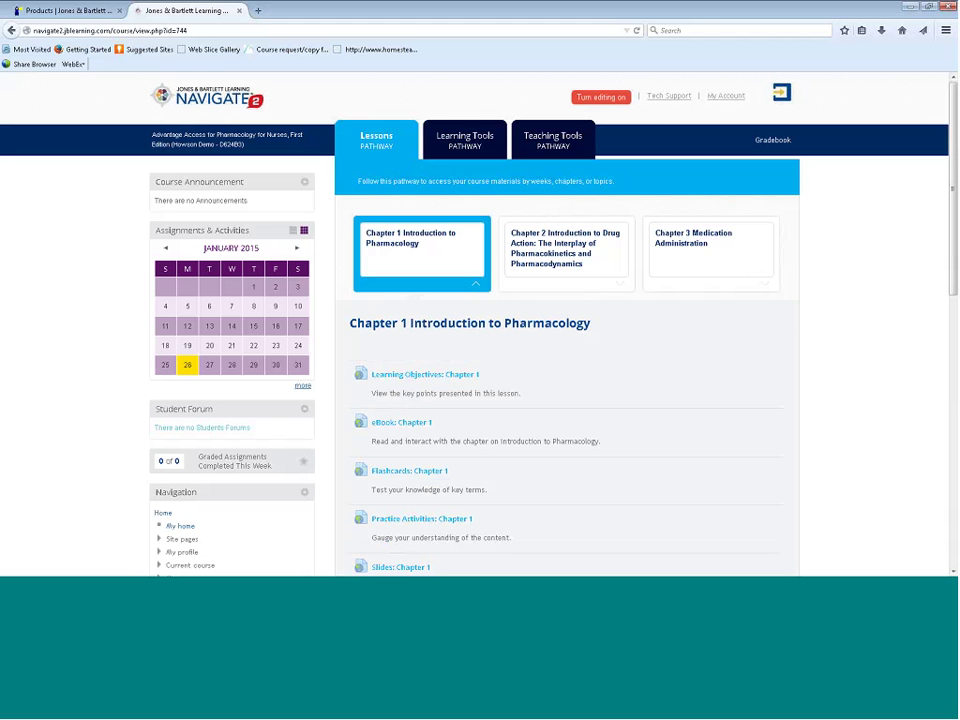
click(476, 285)
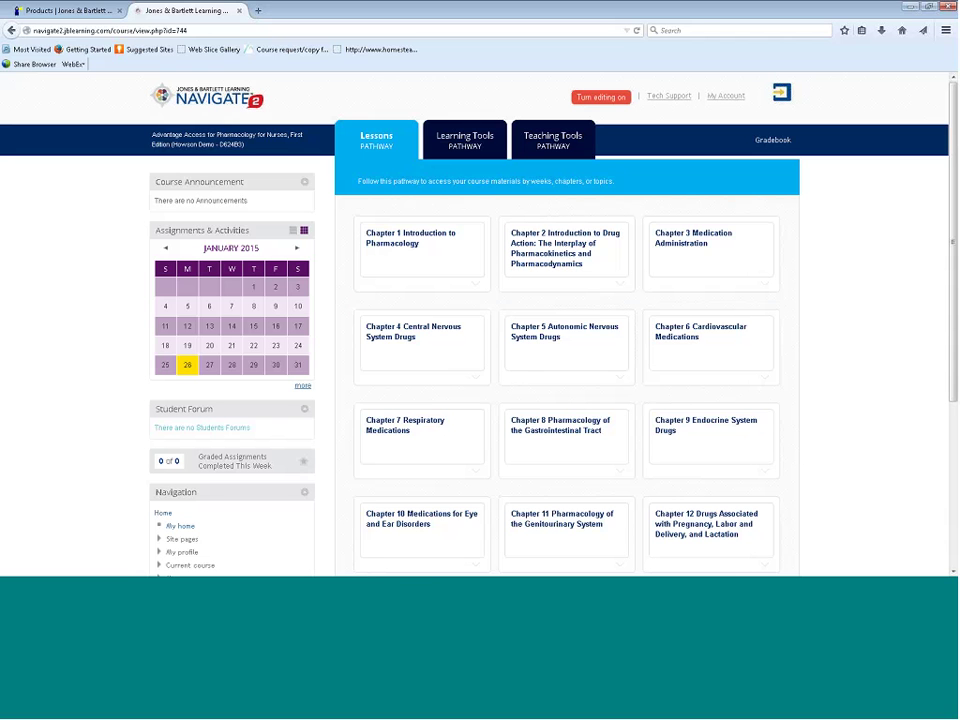
- Review the eBook's chapter list in the Learning Tools pathway and collapse the list
click(458, 146)
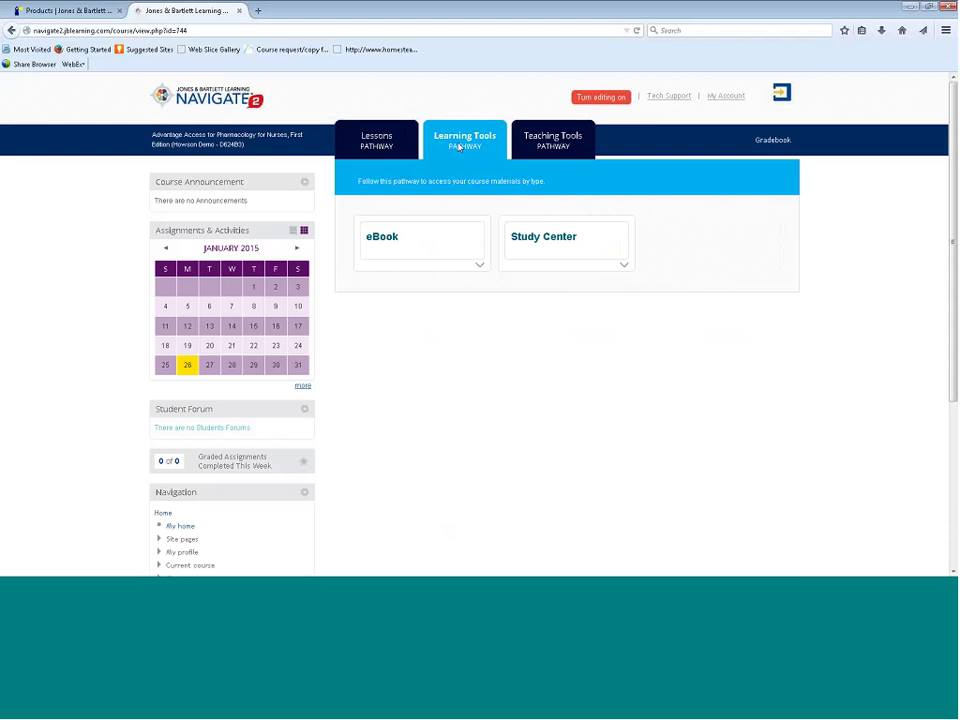
click(480, 267)
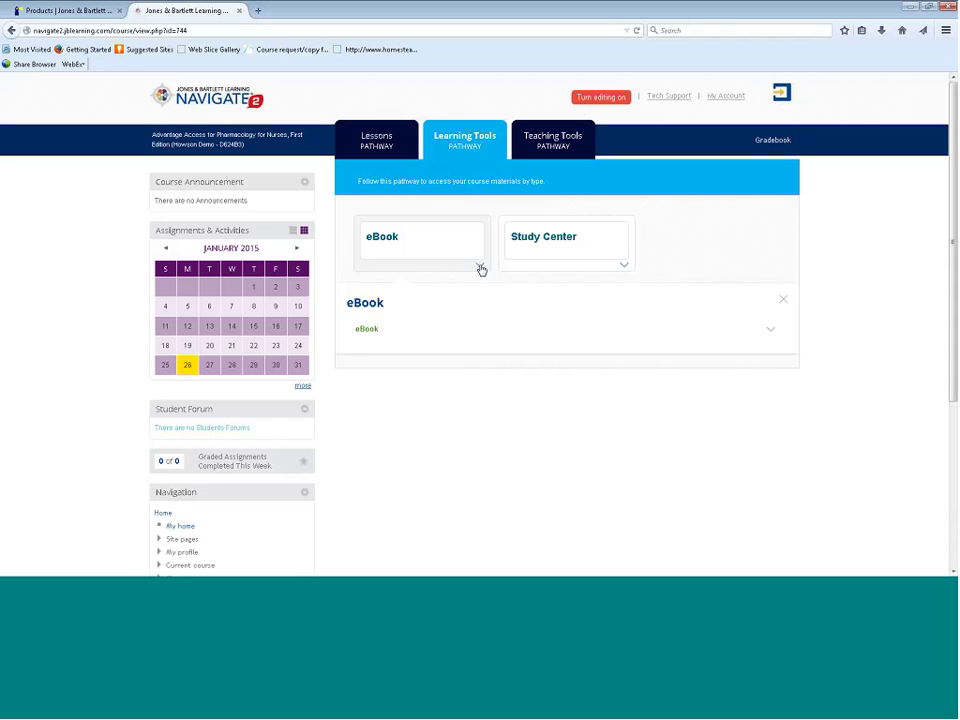
click(772, 331)
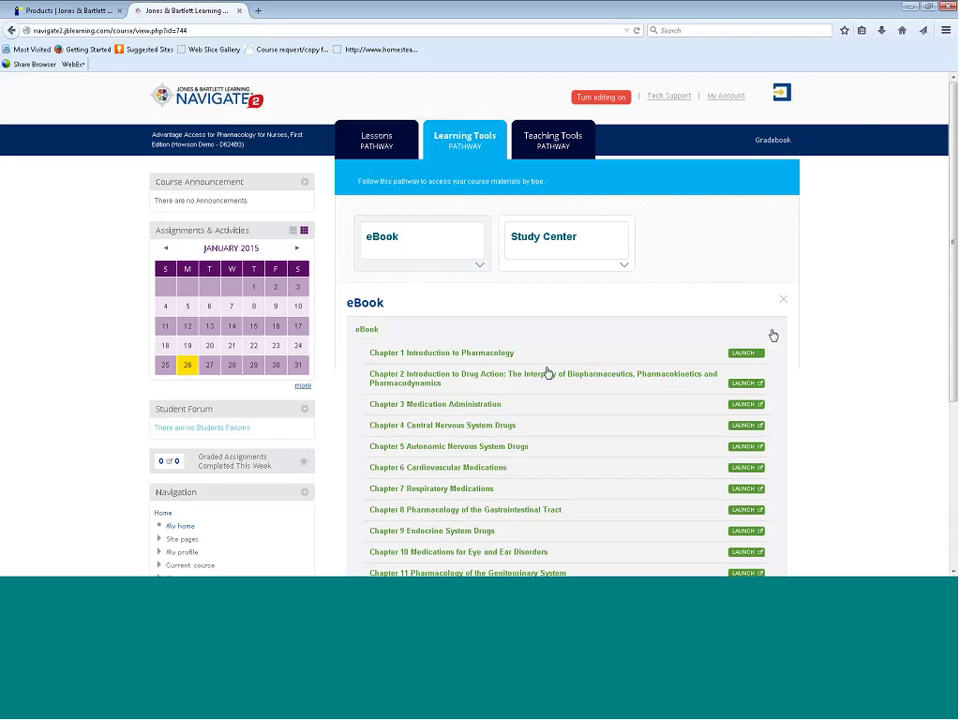
scroll(602, 481, down, 1)
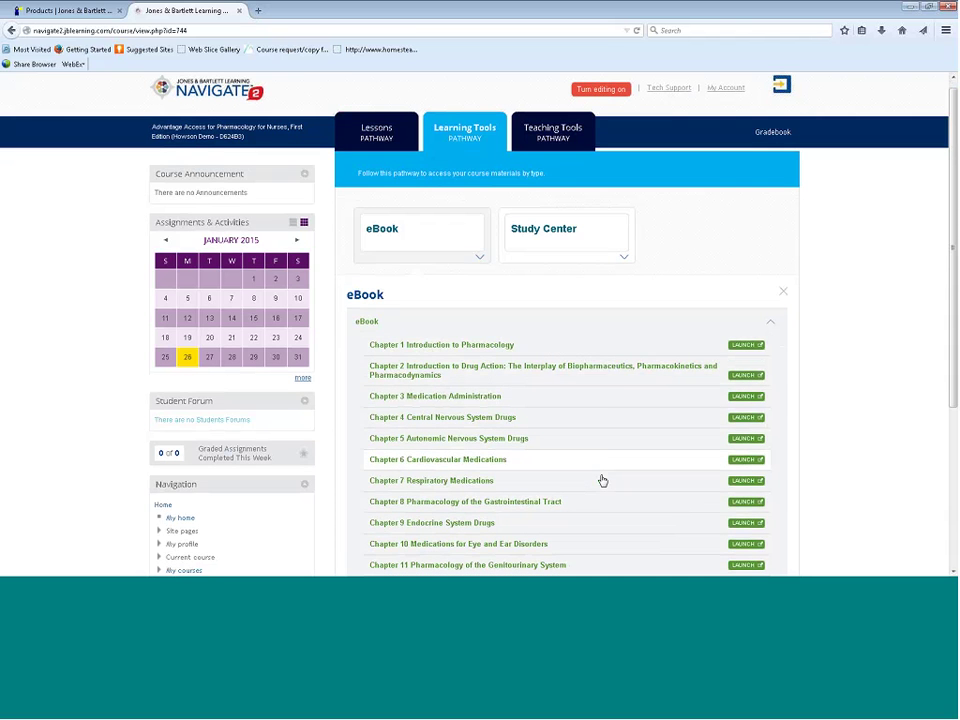
scroll(600, 476, down, 3)
scroll(600, 474, up, 2)
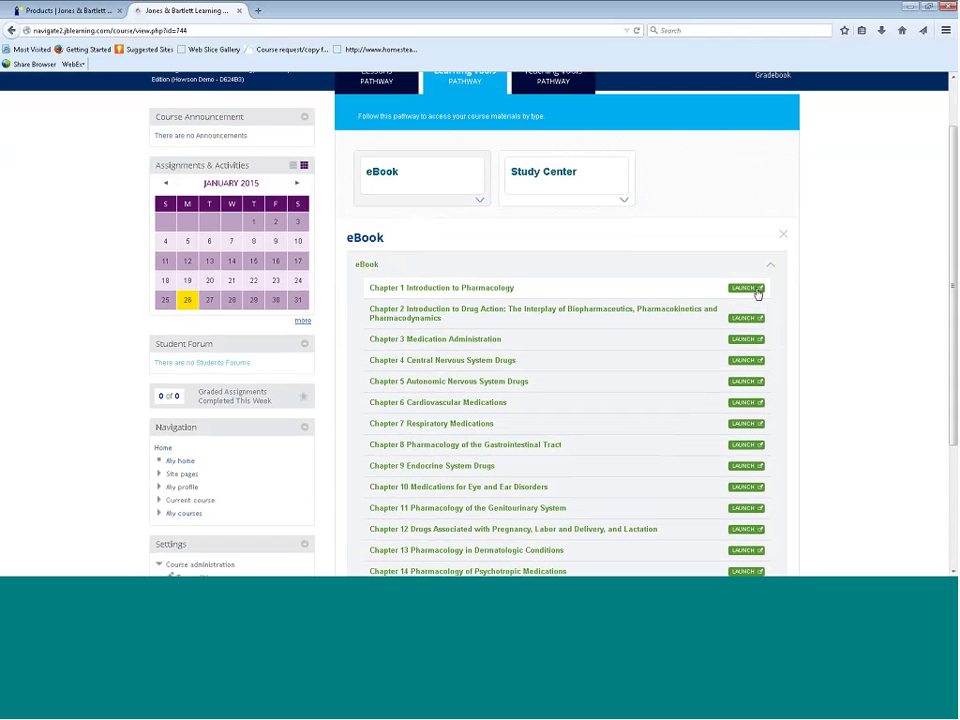
click(769, 268)
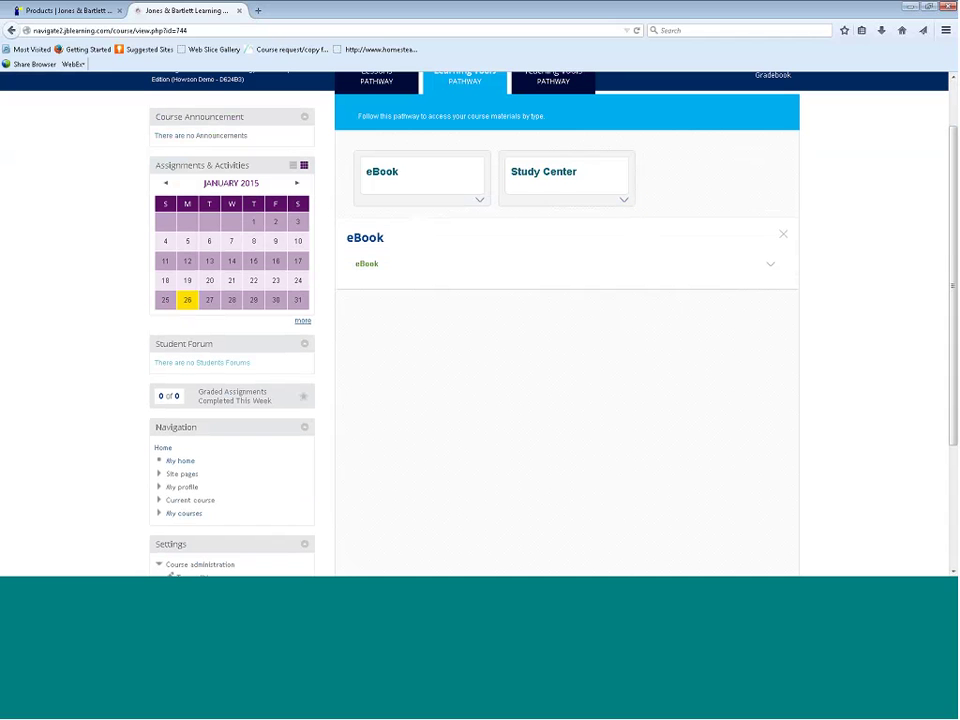
- Examine the Study Center resource categories and the Flashcards chapter list, leaving the Flashcards list collapsed
click(625, 204)
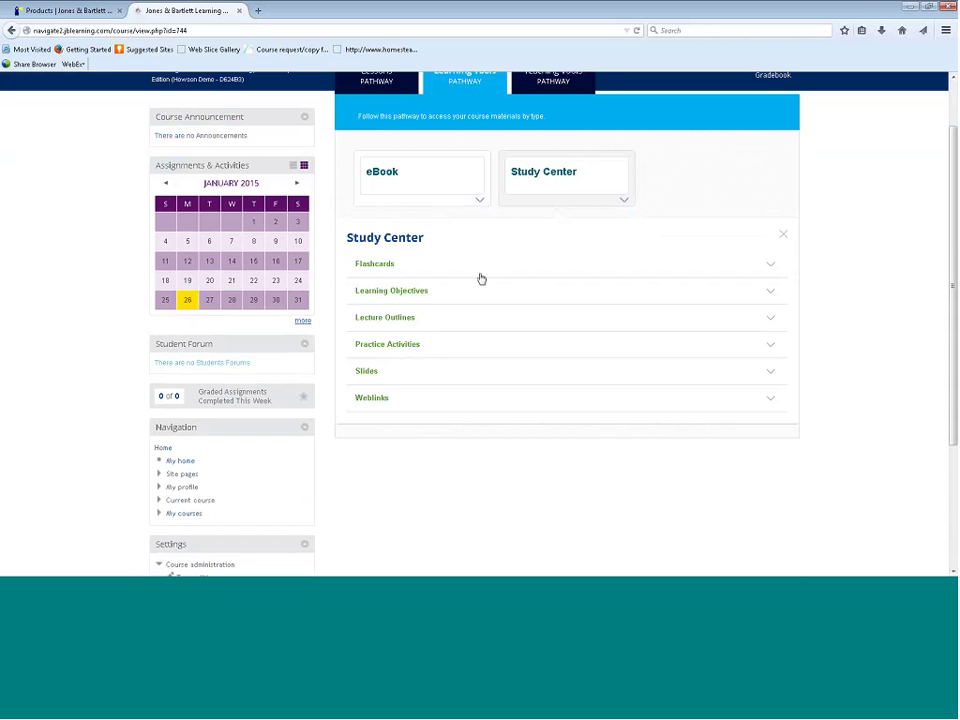
click(774, 266)
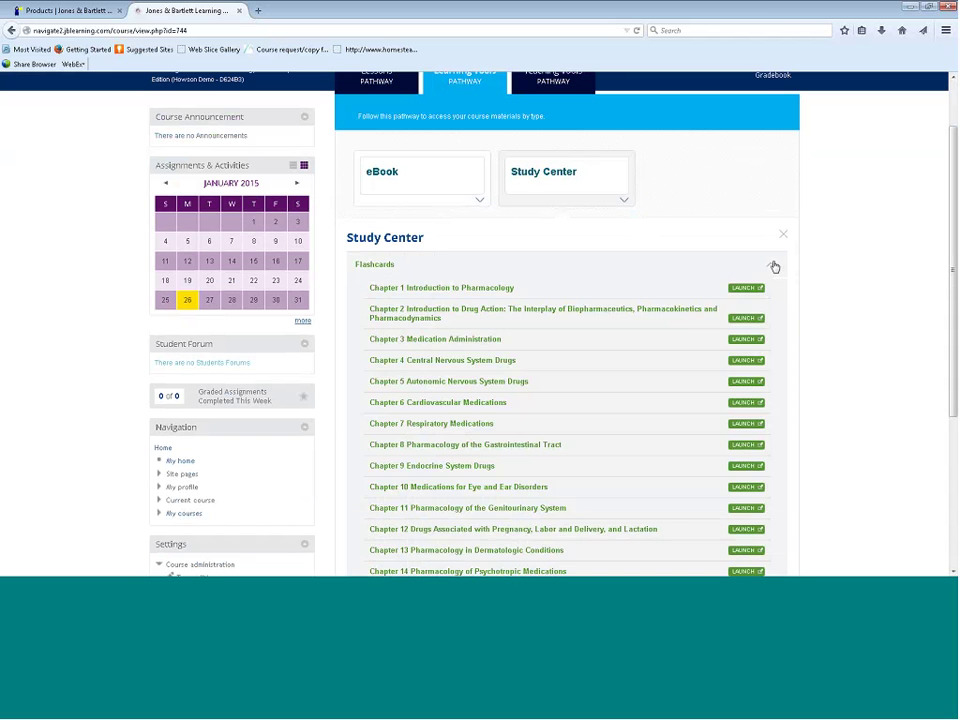
click(774, 266)
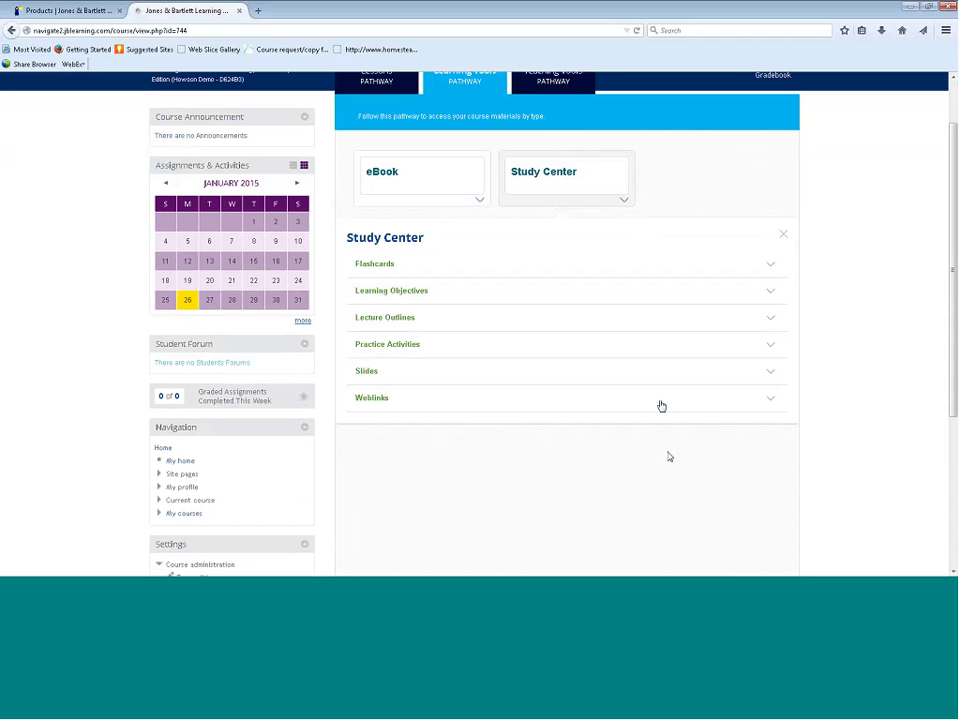
scroll(677, 375, up, 1)
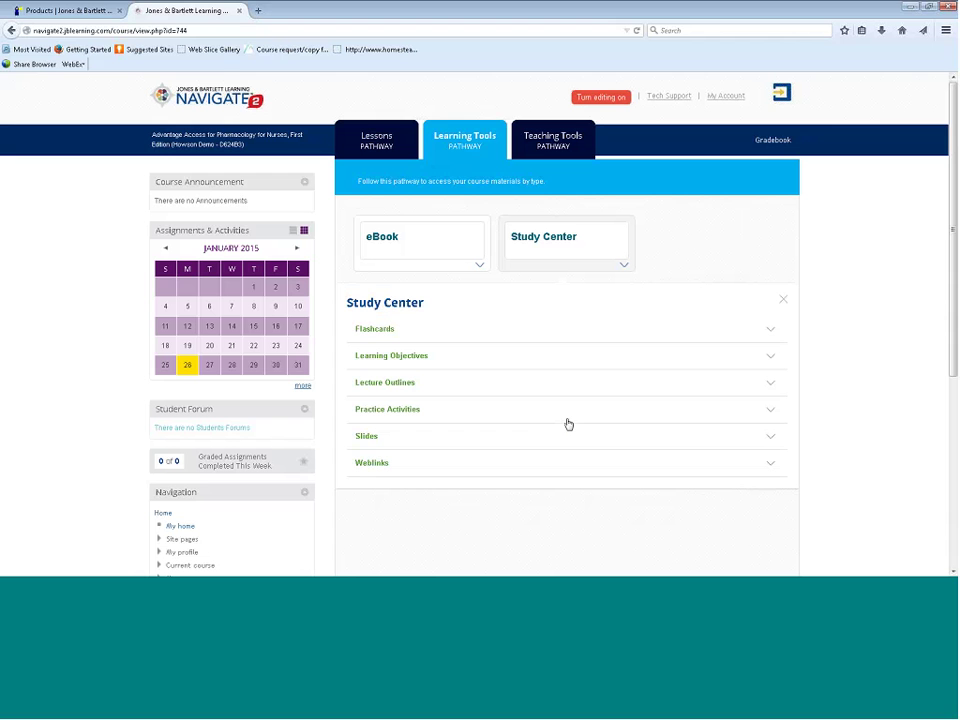
click(770, 332)
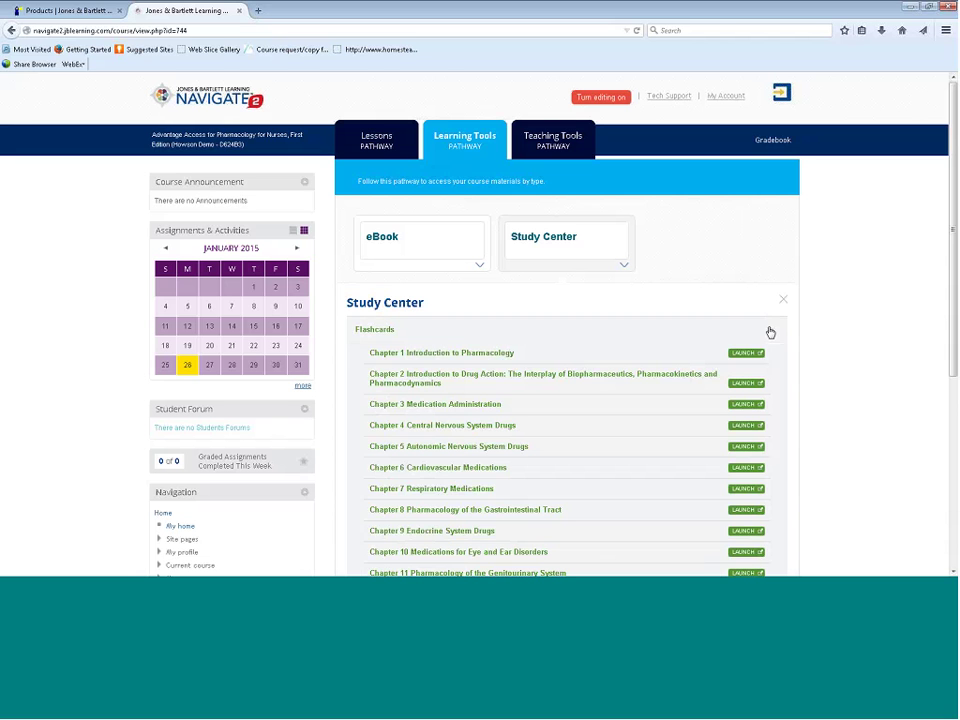
click(771, 332)
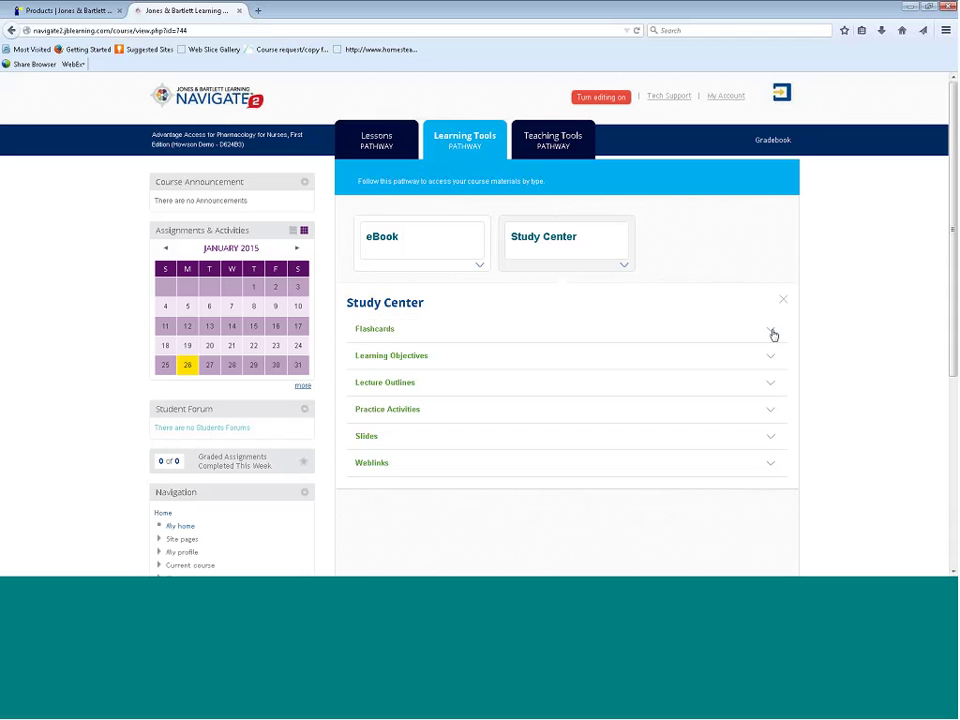
- Examine the Test Bank's Manage Items and Manage Assessment sections in the Teaching Tools pathway
click(558, 145)
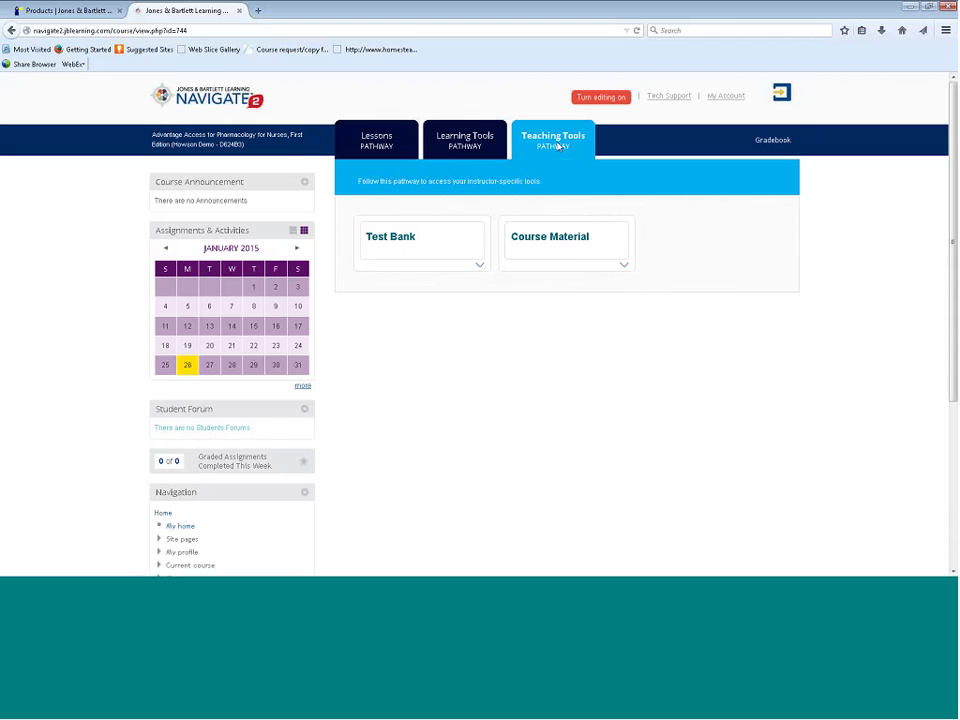
click(480, 267)
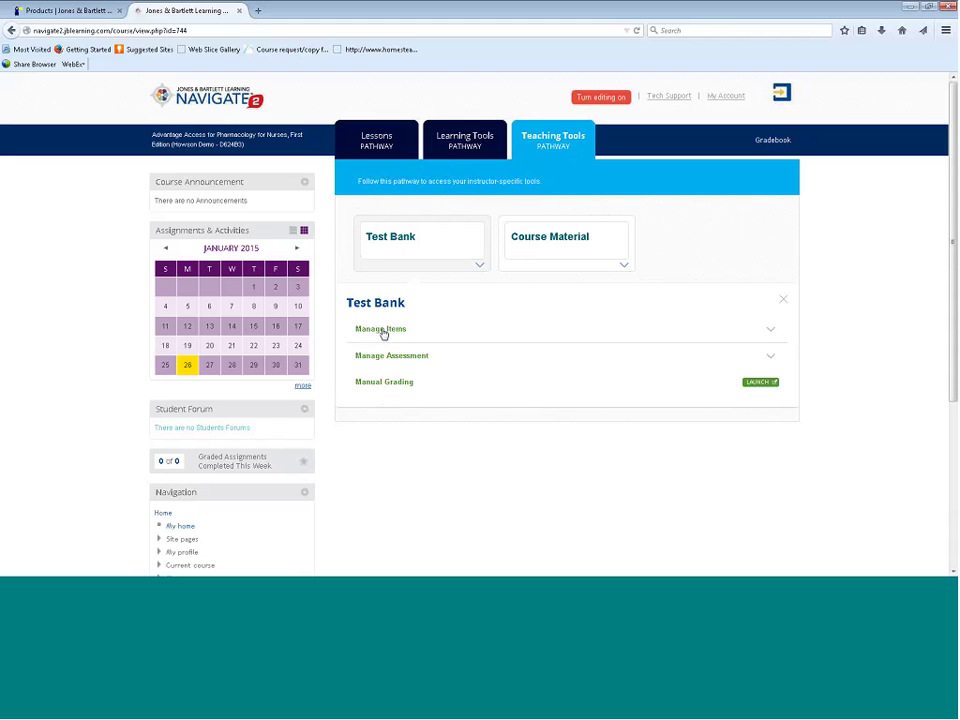
click(769, 330)
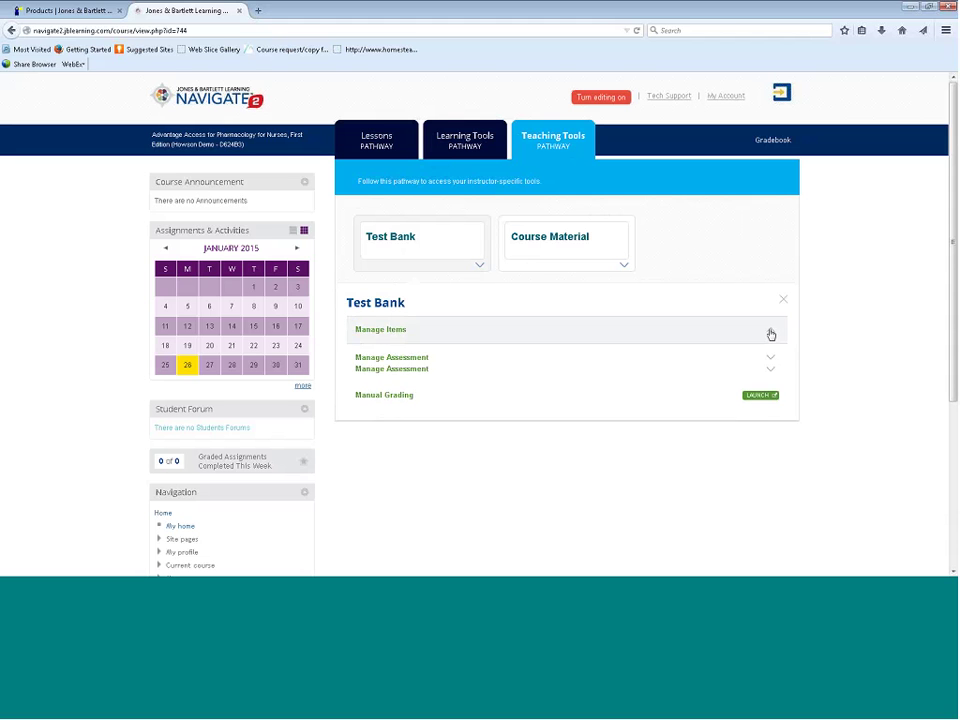
click(772, 385)
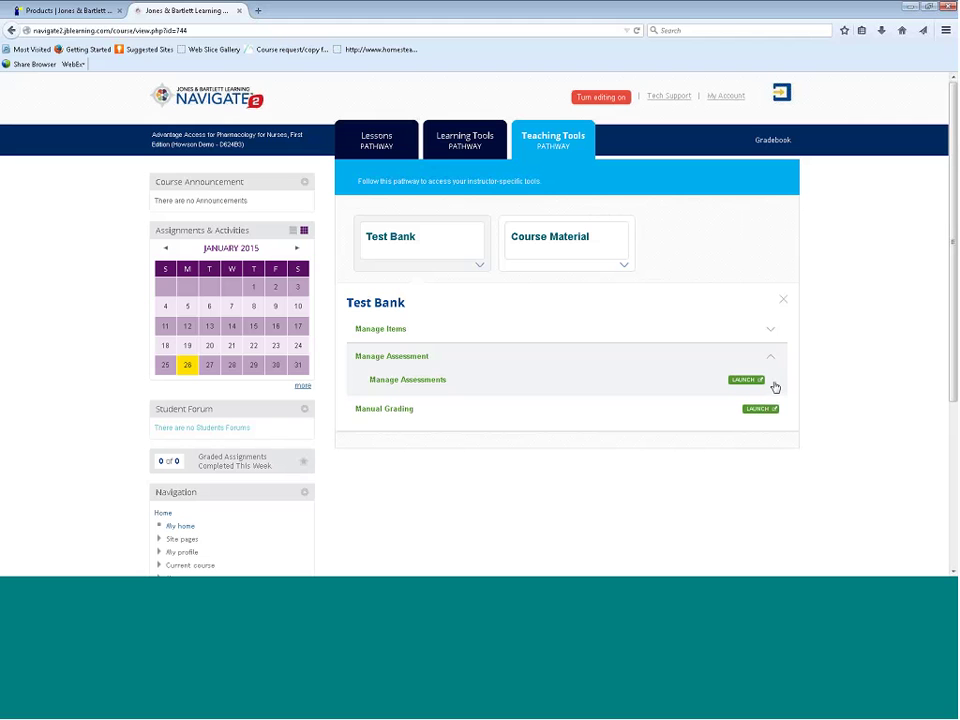
click(770, 357)
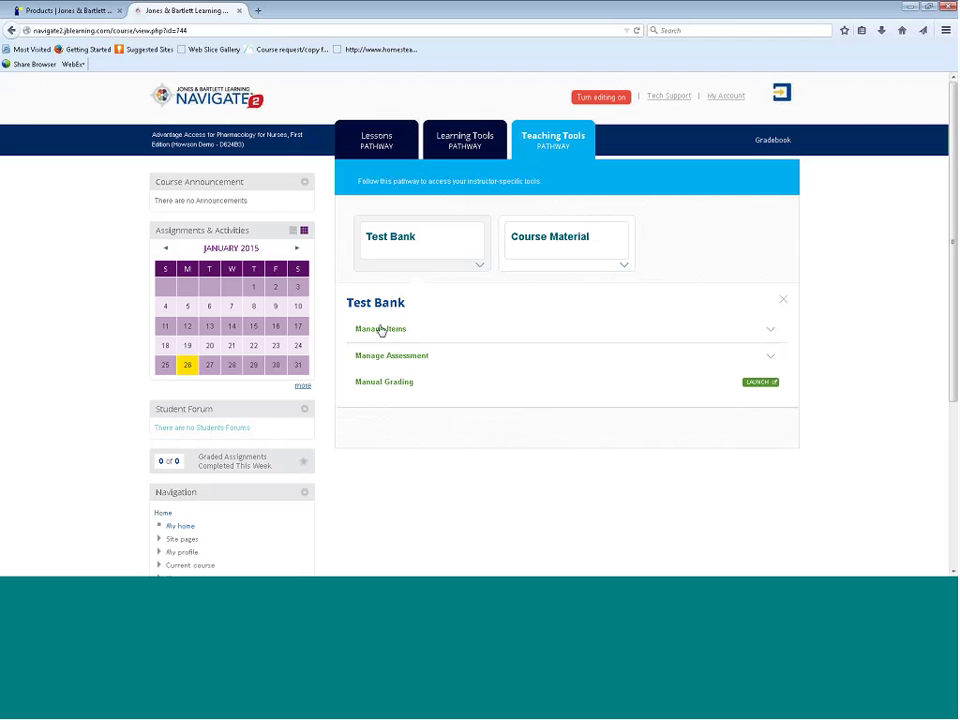
click(771, 357)
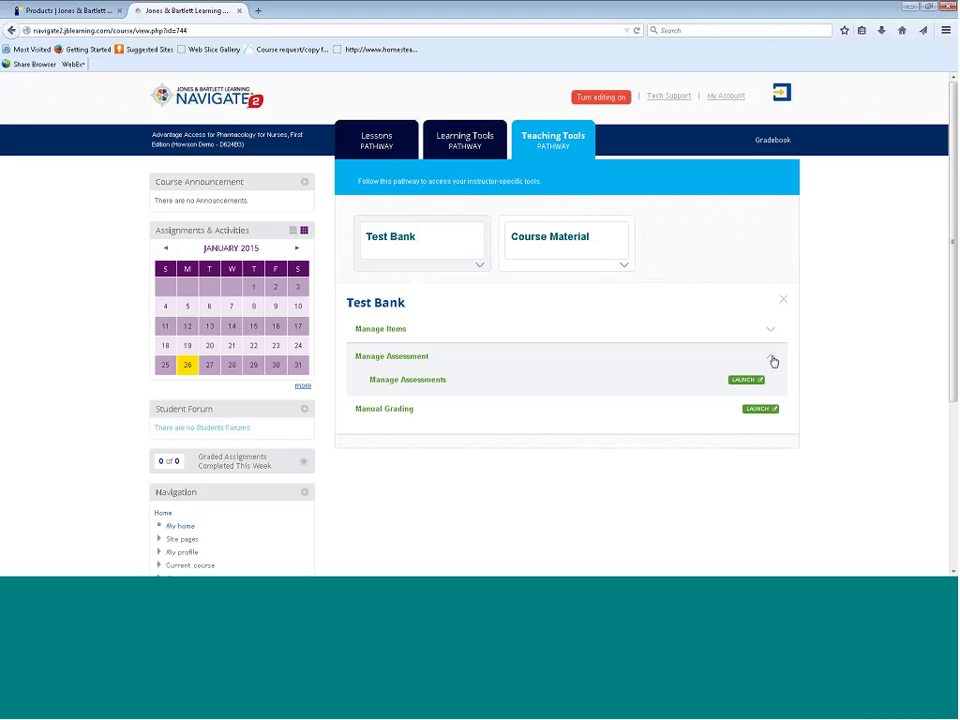
- Return to the Lessons pathway, look through its chapters, and turn on course editing
click(378, 145)
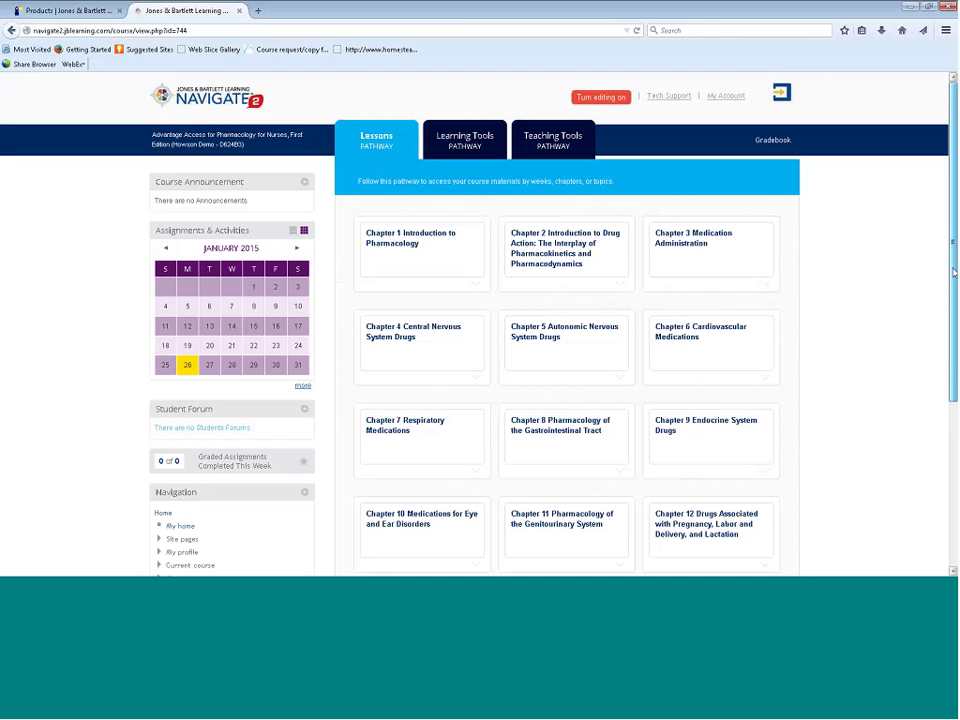
scroll(950, 280, down, 1)
scroll(950, 400, down, 3)
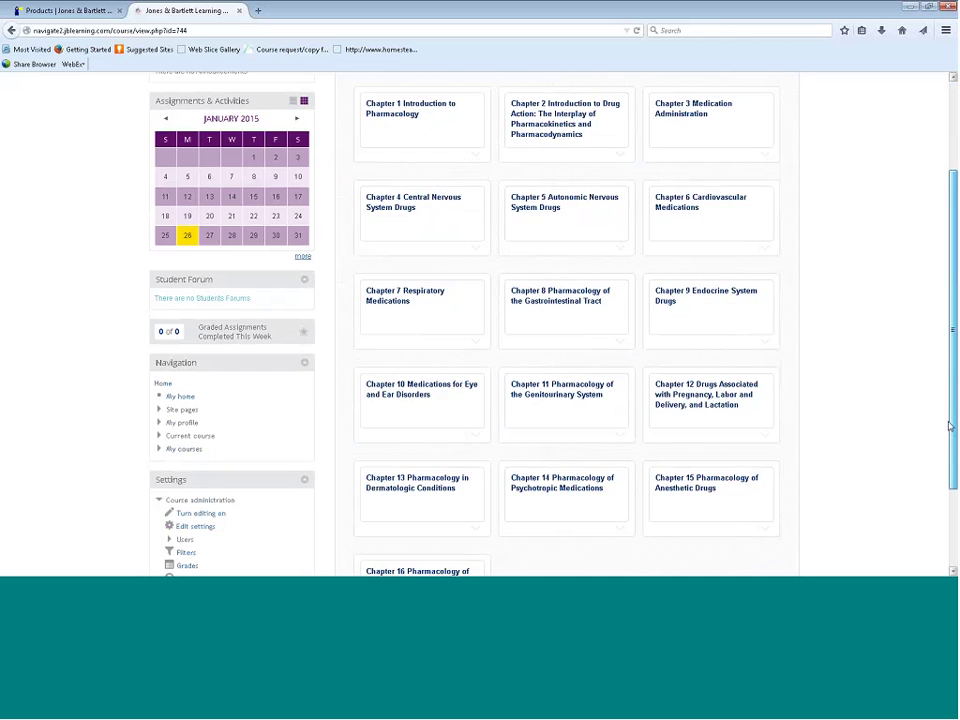
scroll(949, 422, up, 3)
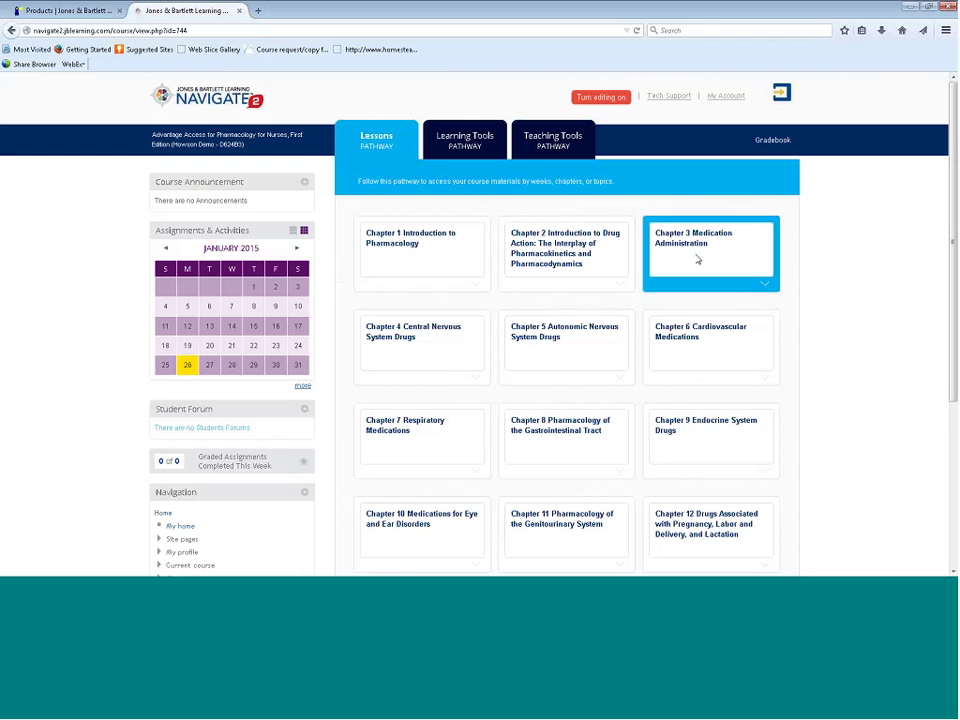
click(601, 98)
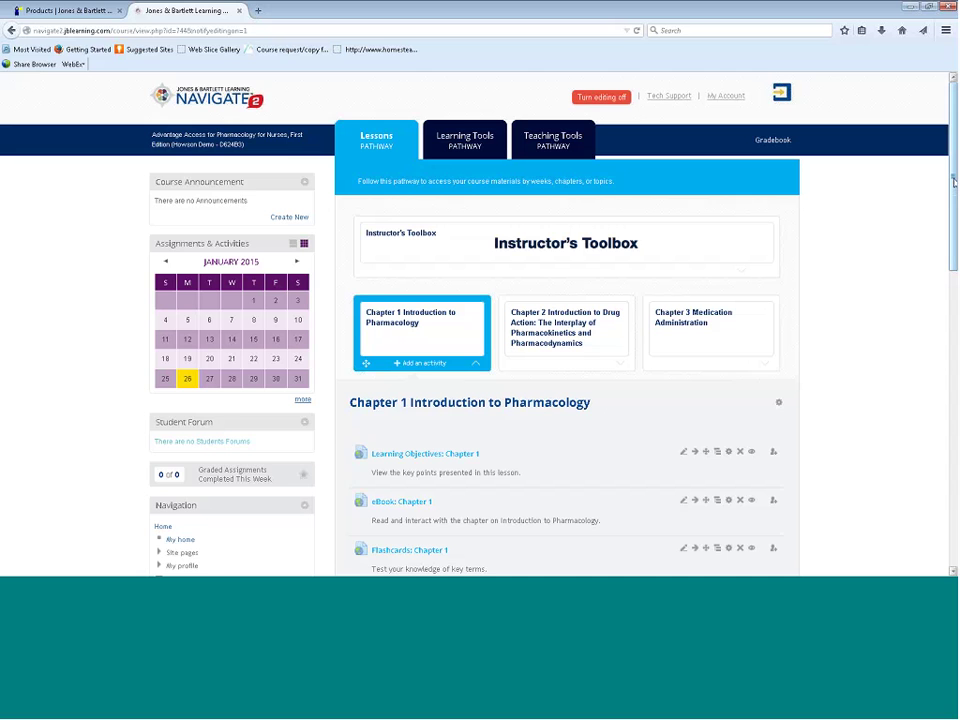
- Highlight Chapter 1 as the current topic and remove the highlight again
scroll(420, 315, down, 1)
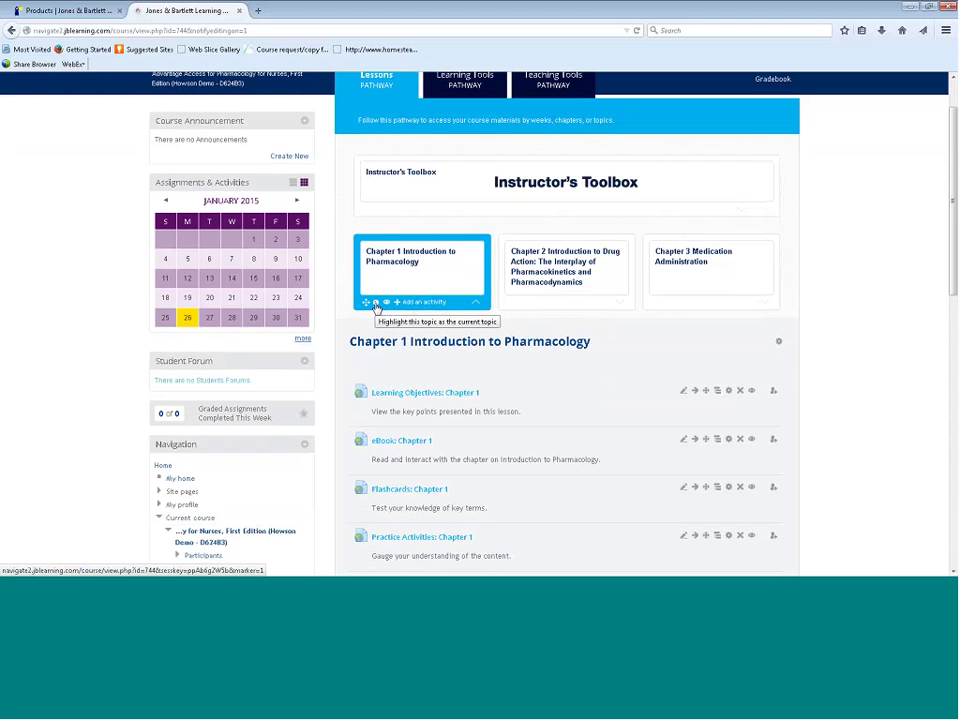
click(376, 302)
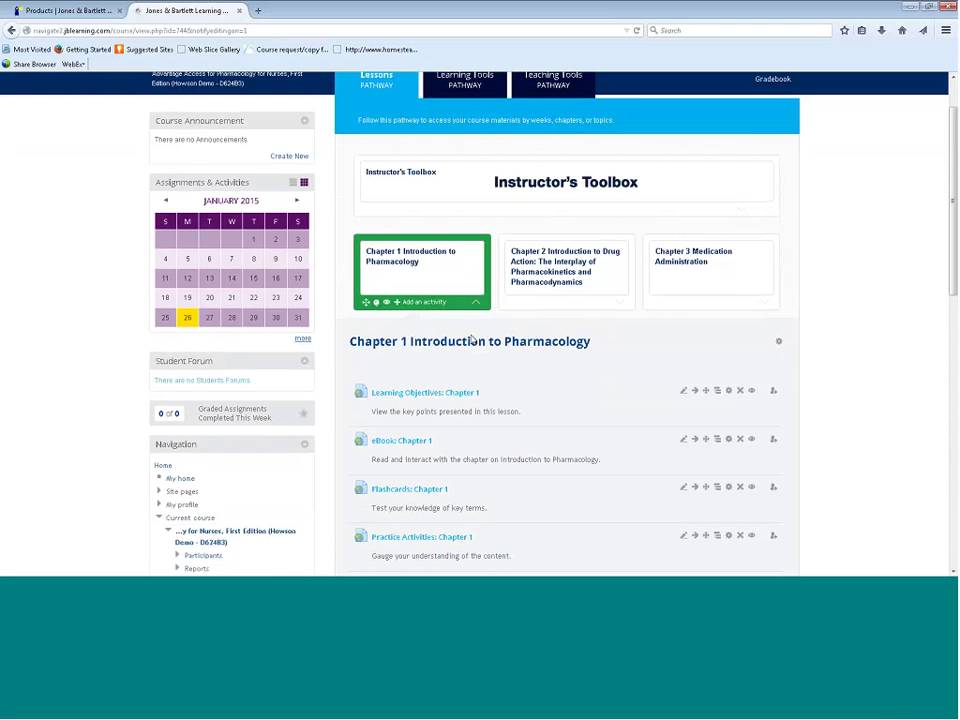
click(376, 302)
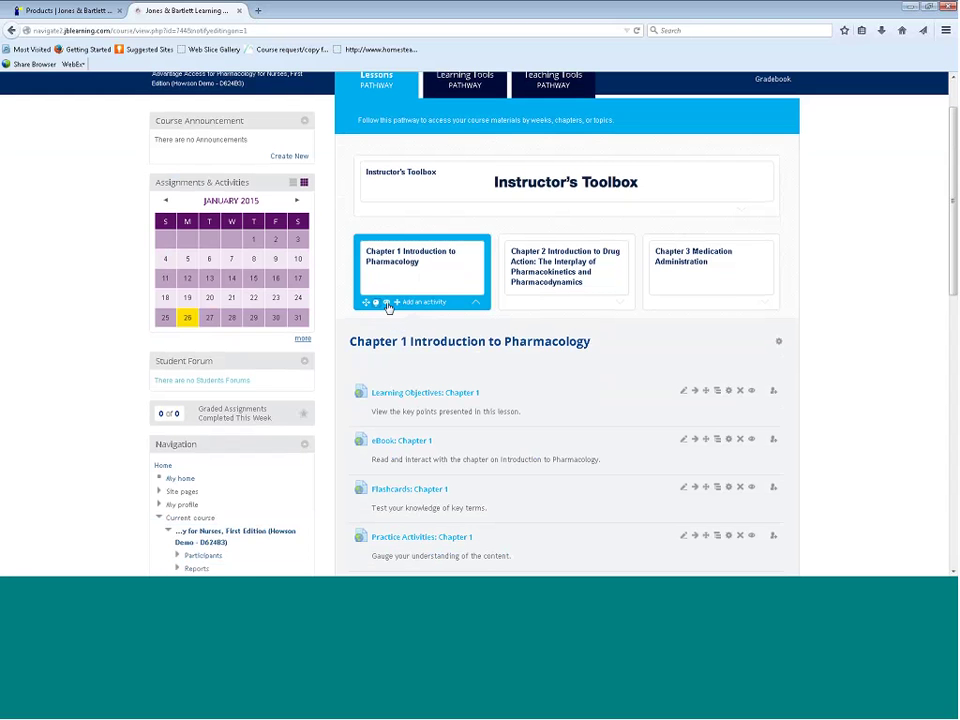
- Hide Chapter 2 Introduction to Drug Action from students and collapse the Chapter 1 contents
click(533, 304)
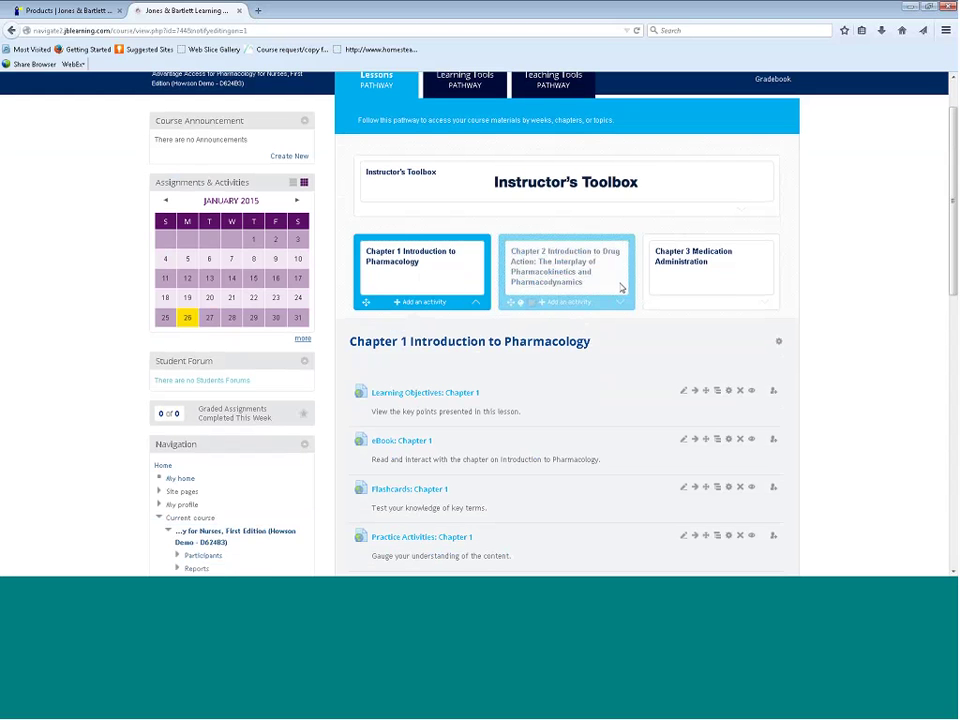
click(476, 304)
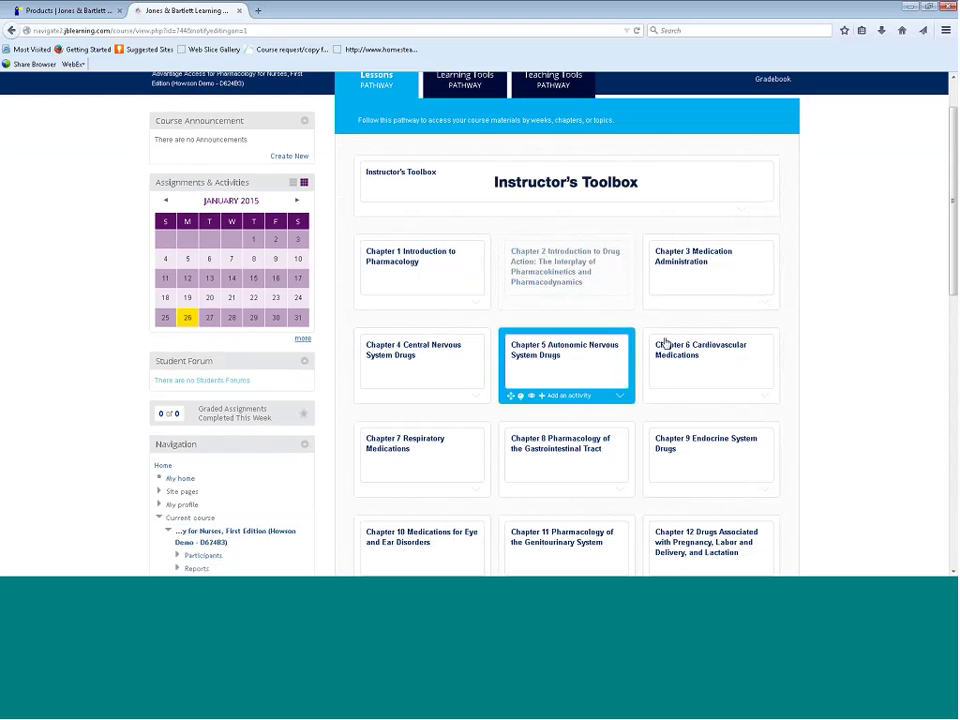
- Review Chapter 3's activities and the topics its Learning Objectives could move to, without moving it, and collapse the chapter
click(766, 303)
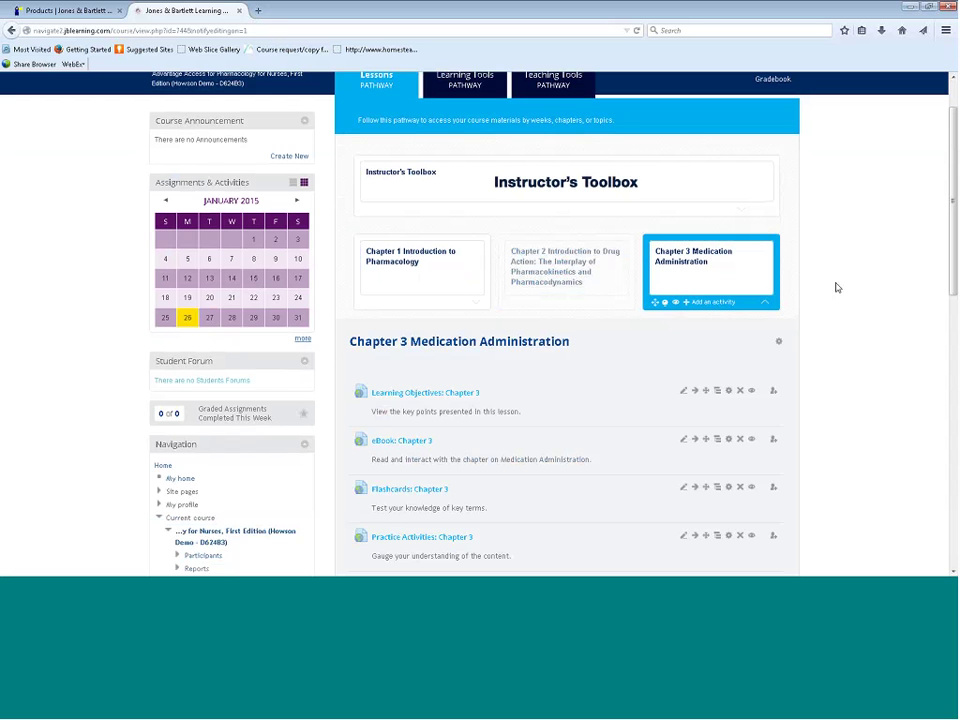
scroll(882, 271, down, 1)
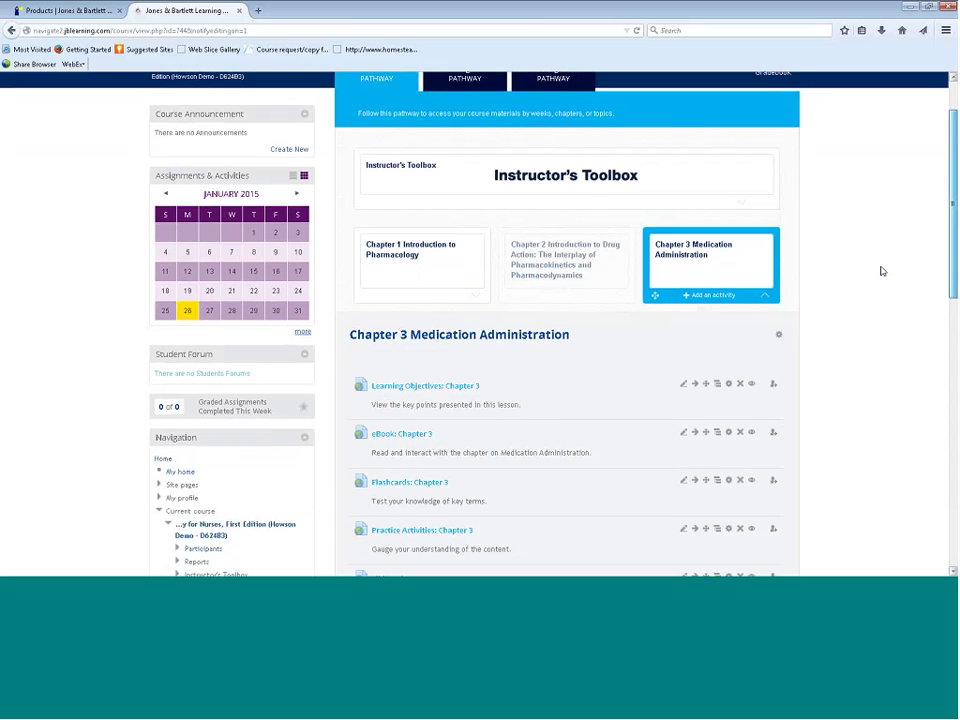
scroll(882, 271, down, 3)
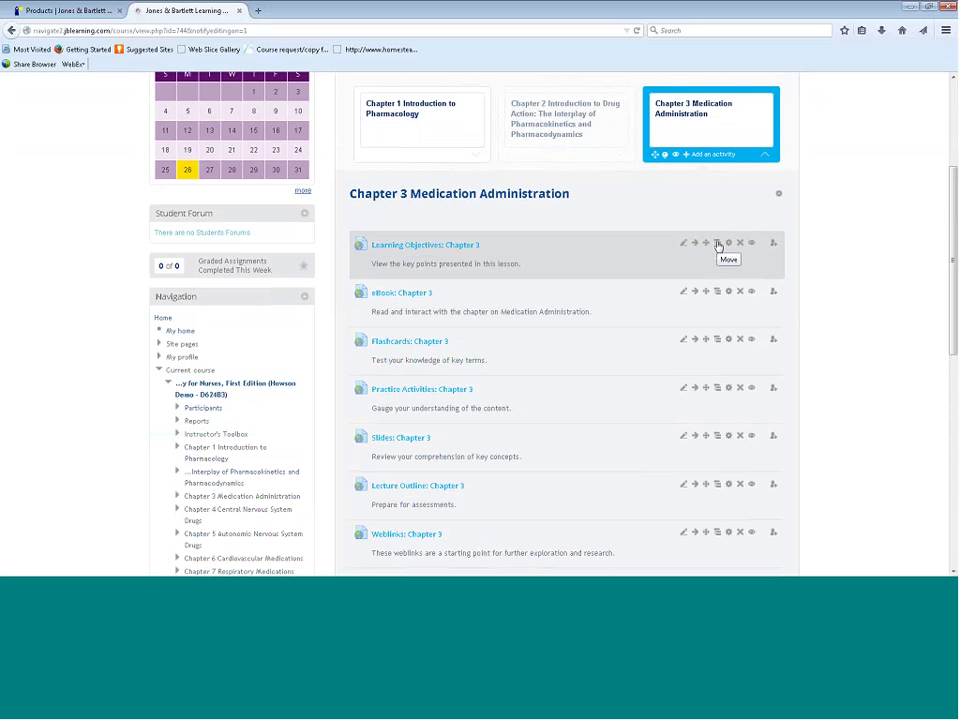
click(718, 244)
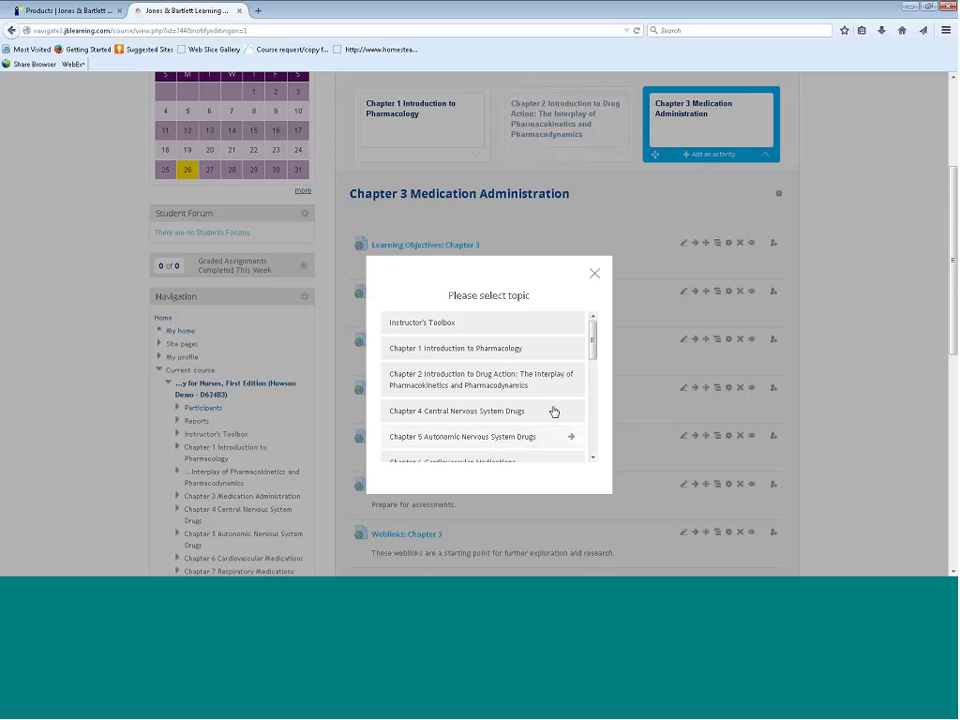
click(594, 273)
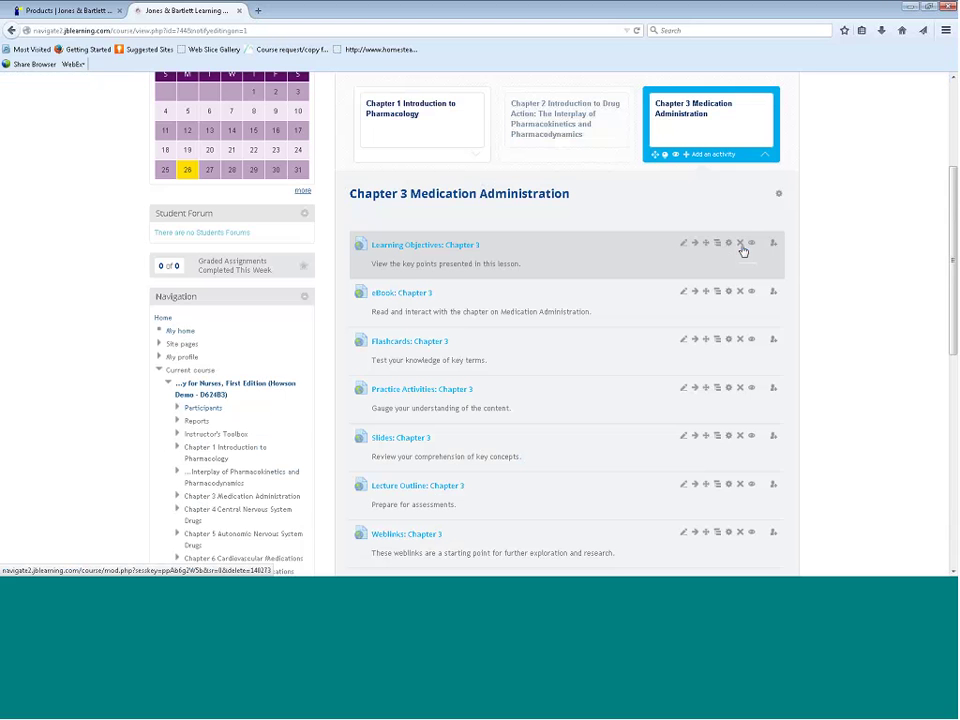
click(765, 157)
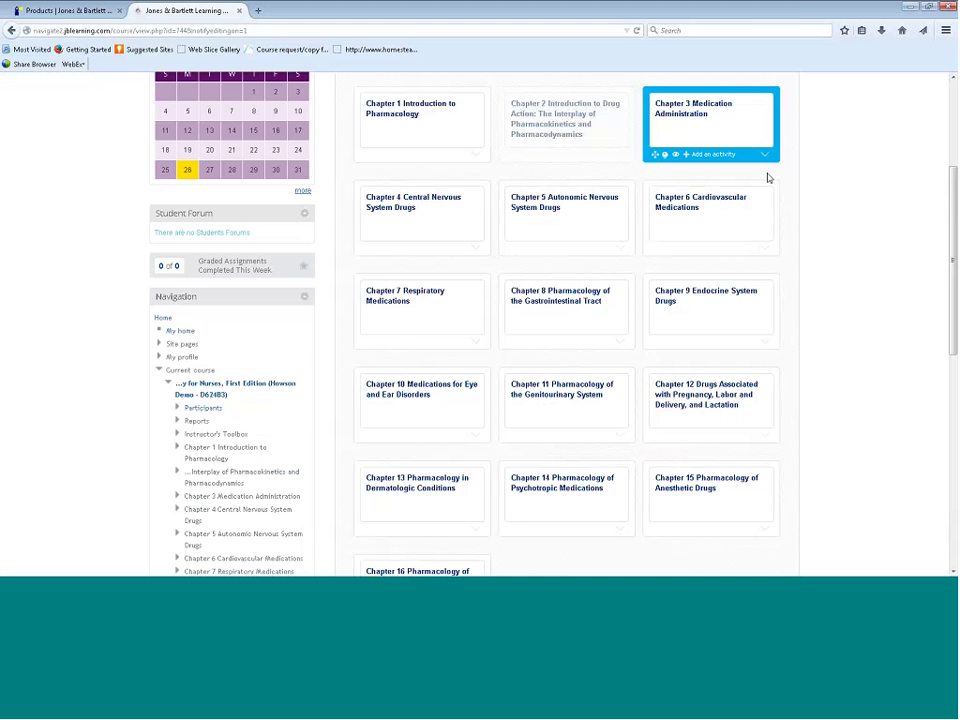
- Move Chapter 5 Autonomic Nervous System Drugs ahead of Chapter 1 and highlight it as the current topic
scroll(955, 215, down, 1)
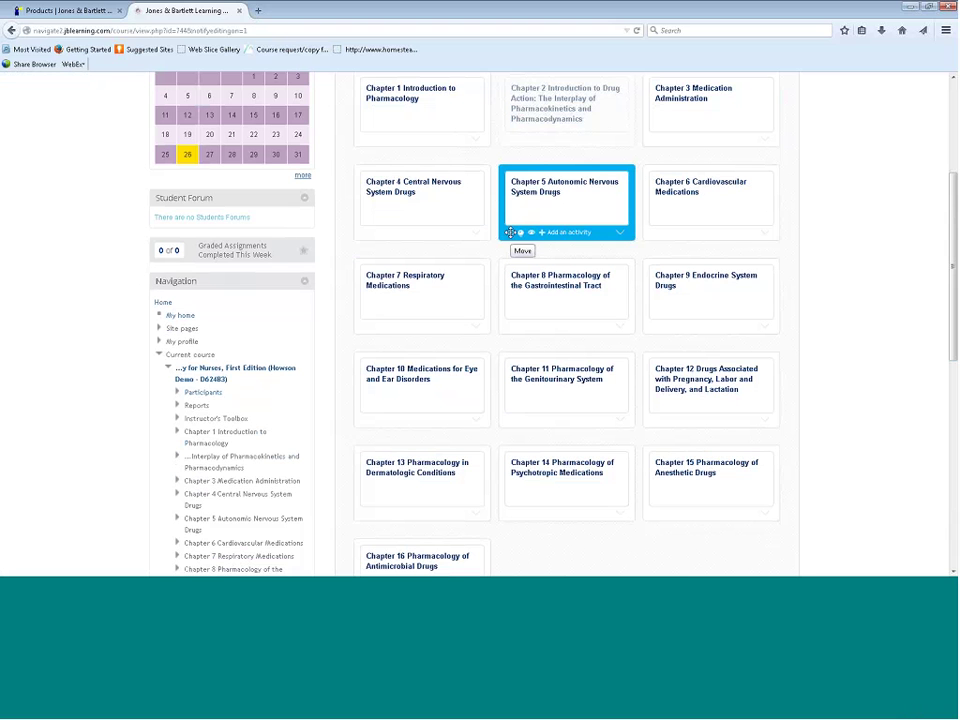
drag(510, 232, 366, 140)
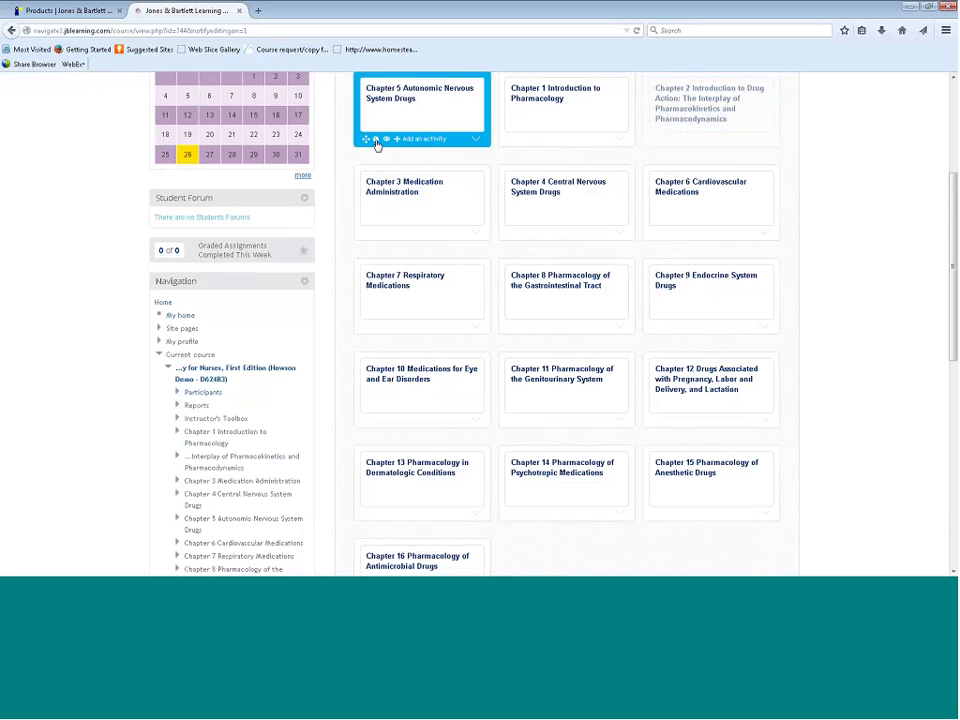
click(377, 145)
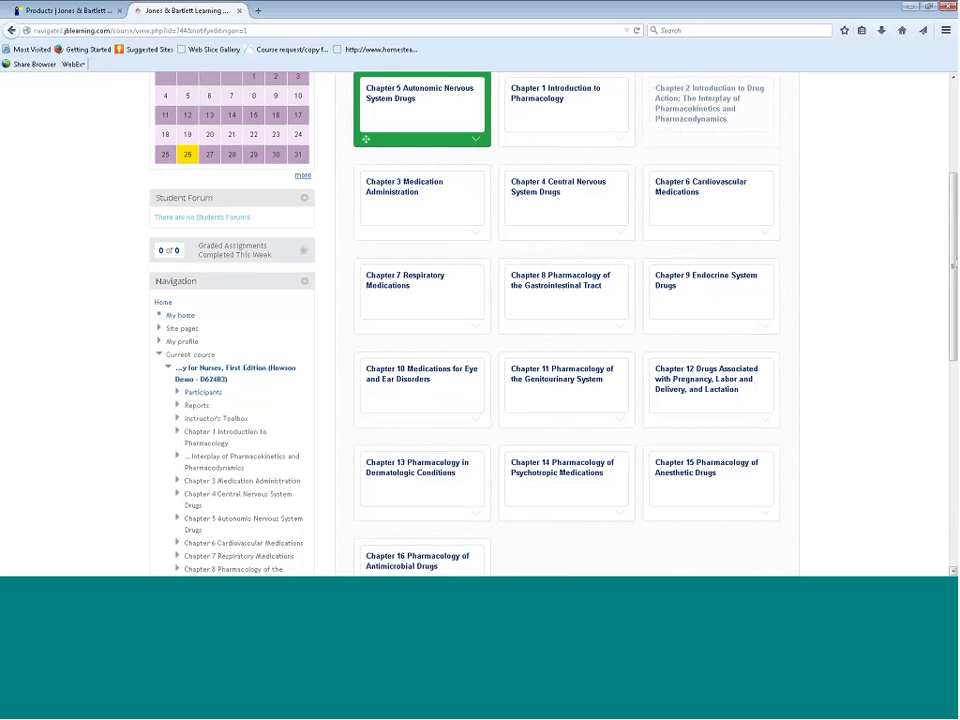
- Switch the role to Student and view the Lessons pathway as students see it
scroll(560, 320, up, 3)
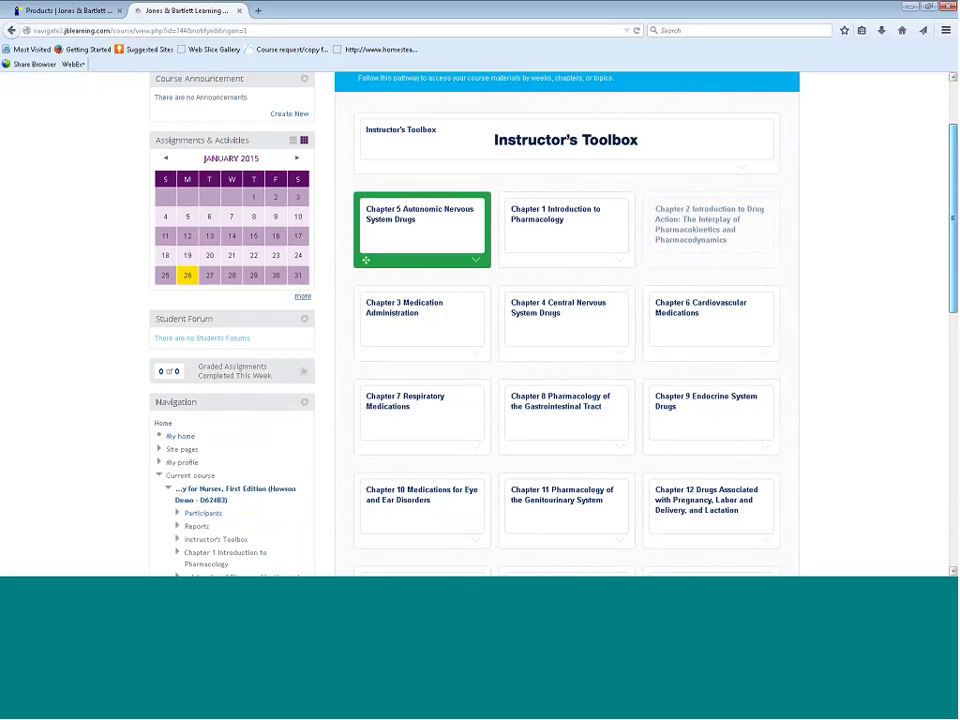
scroll(560, 320, up, 1)
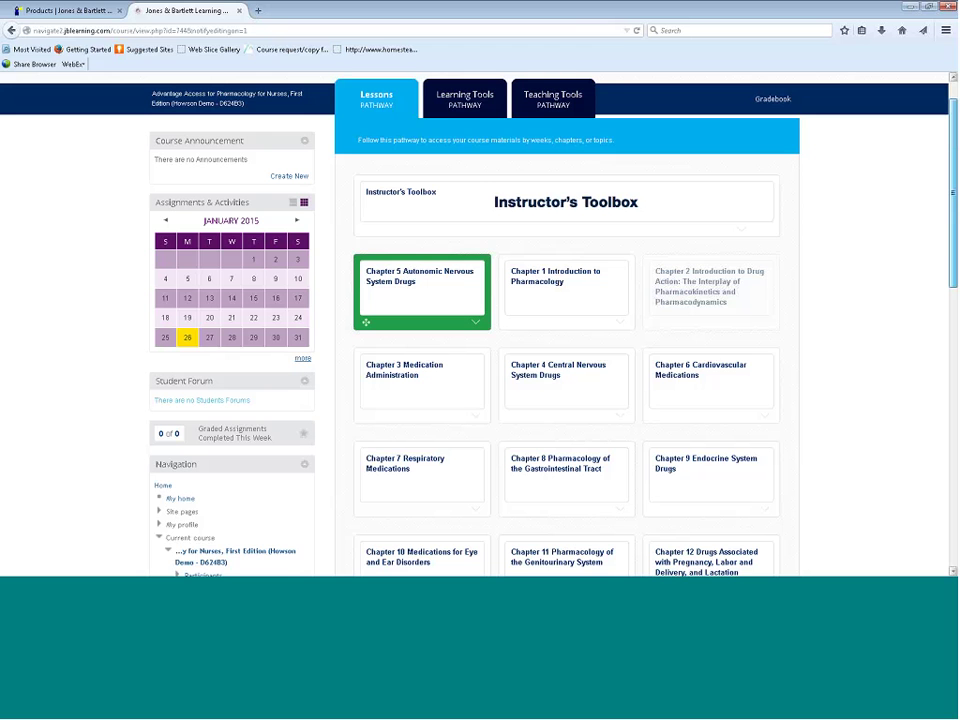
scroll(560, 320, down, 1)
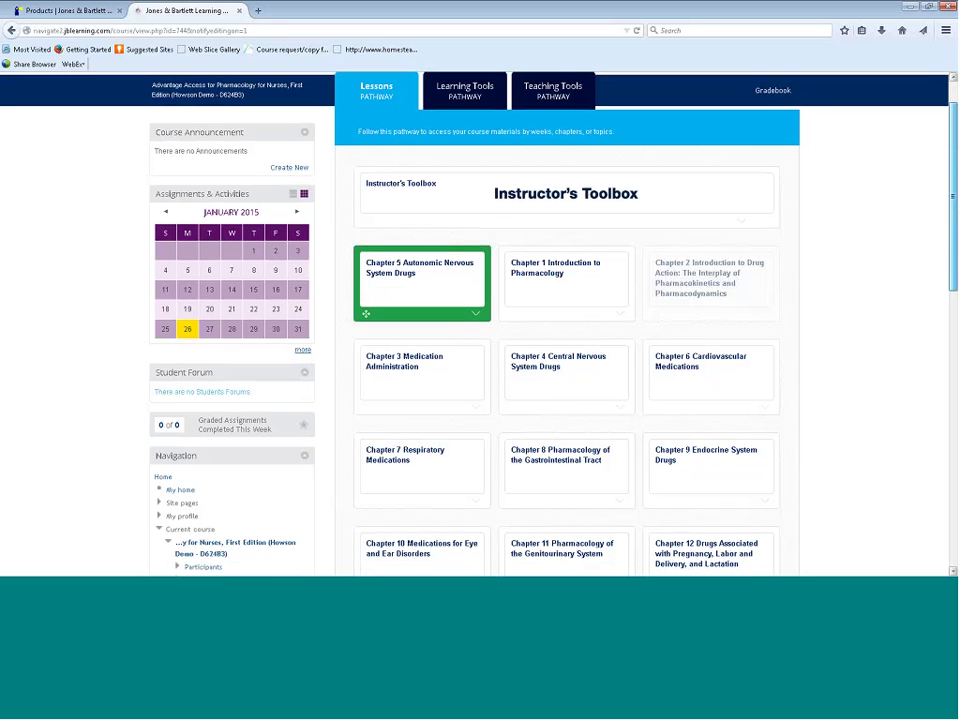
scroll(500, 500, down, 10)
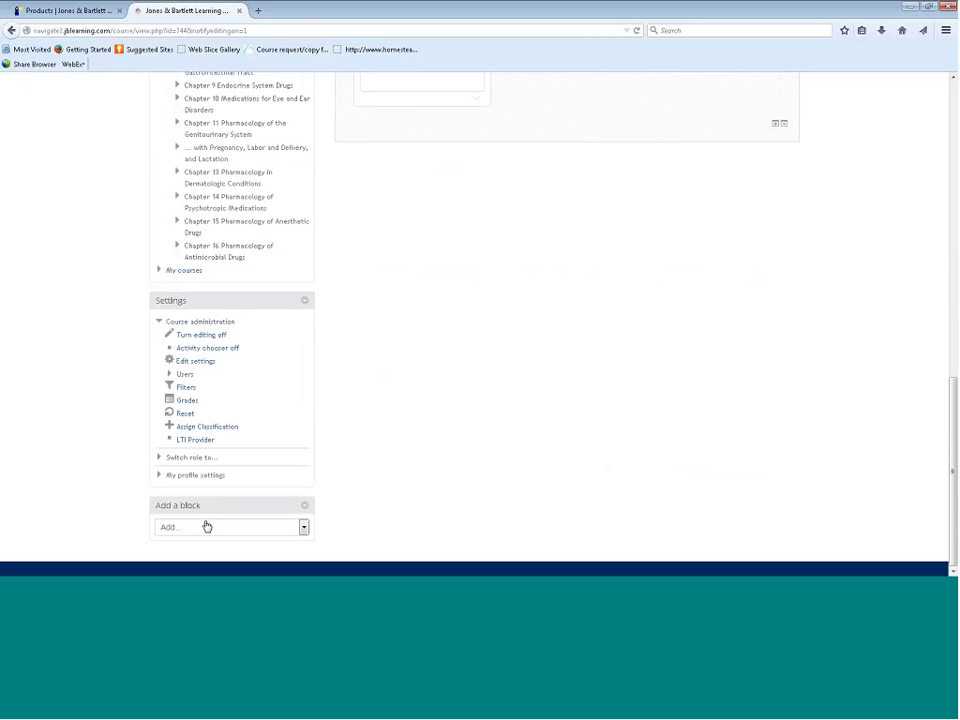
click(193, 459)
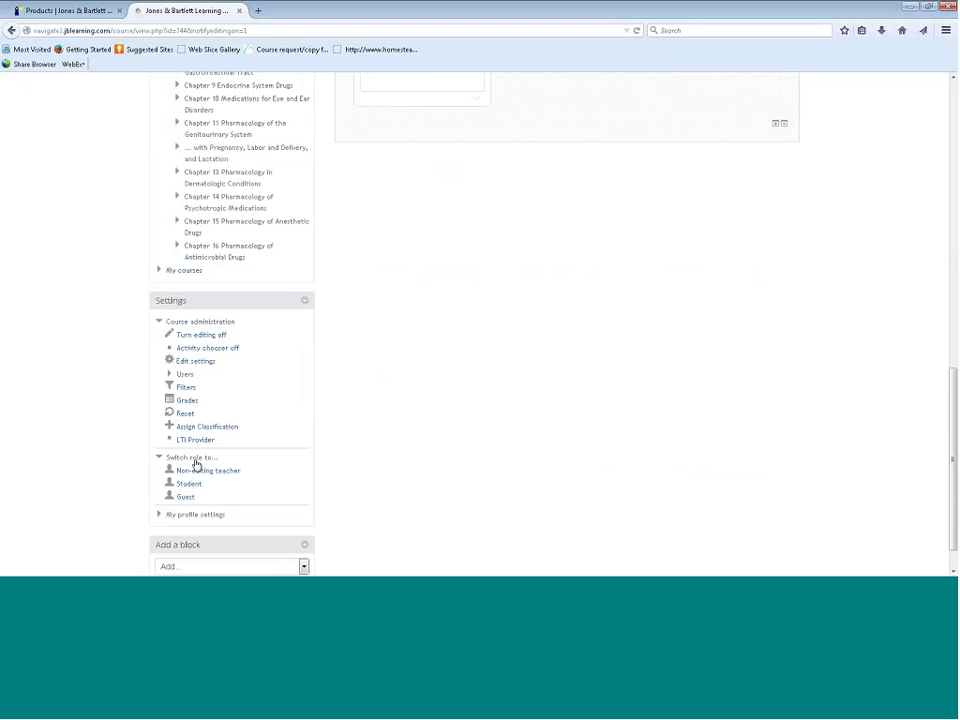
click(186, 484)
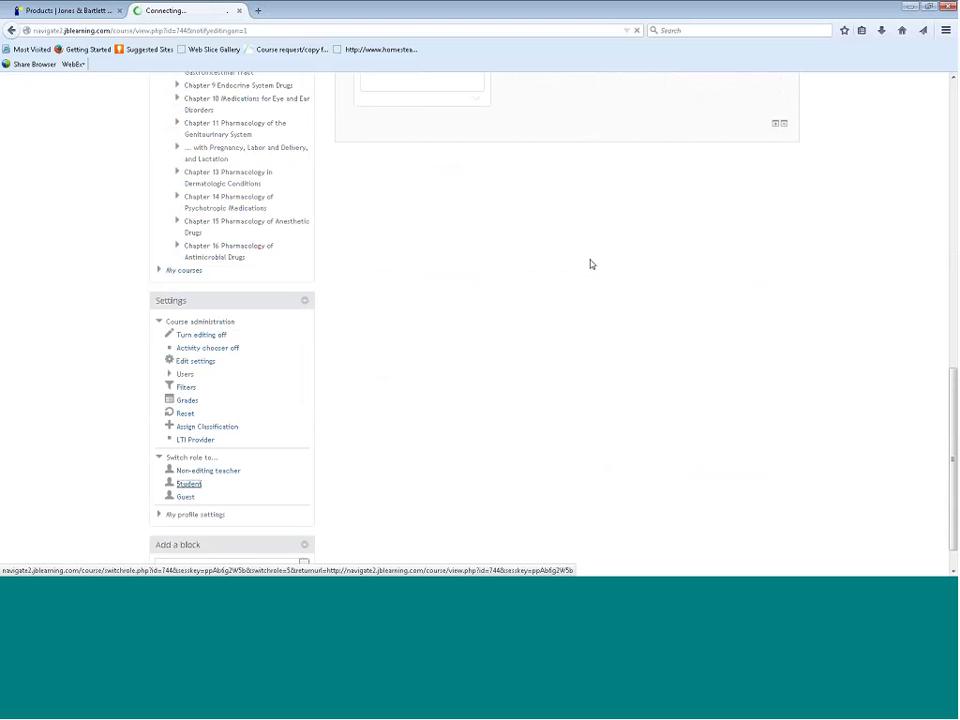
scroll(480, 320, up, 1)
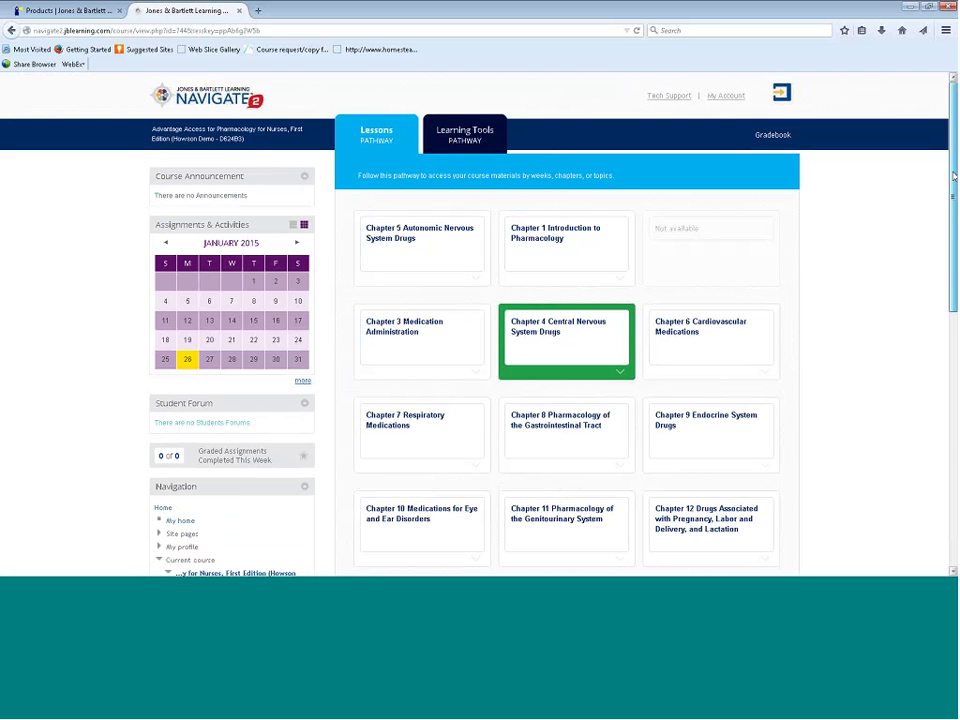
- Return to the normal instructor role and turn course editing back on
scroll(952, 447, down, 1)
scroll(952, 447, down, 5)
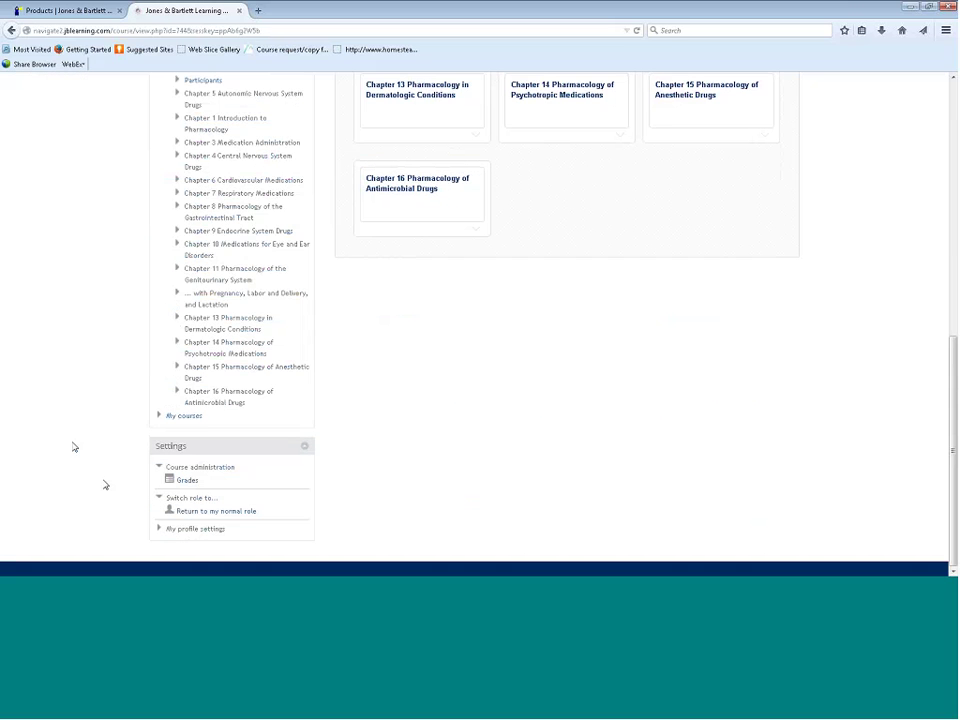
click(200, 516)
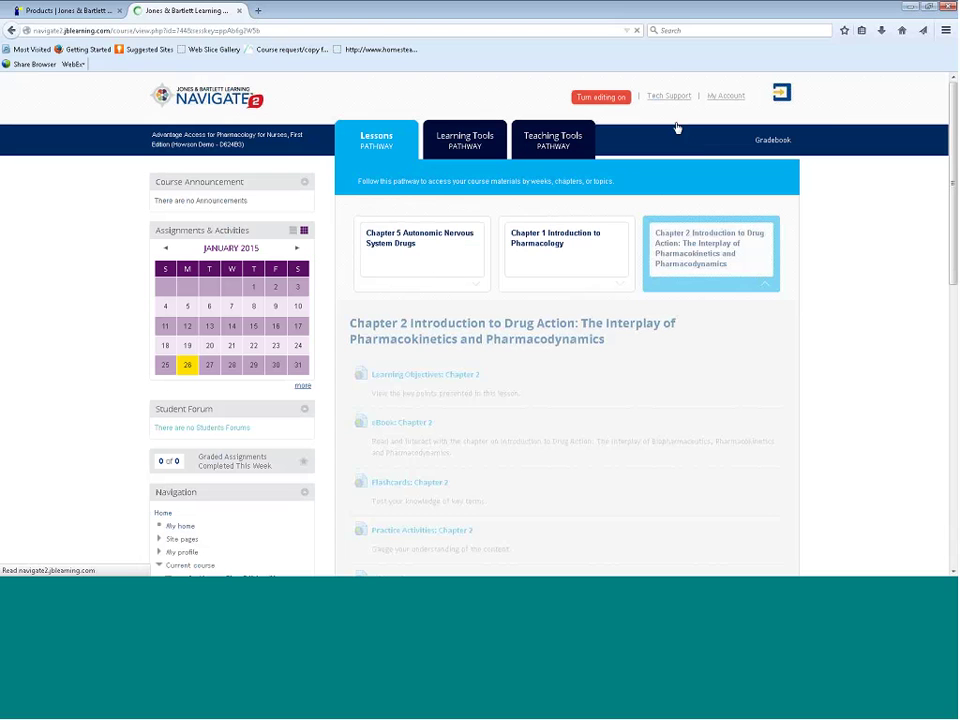
click(600, 100)
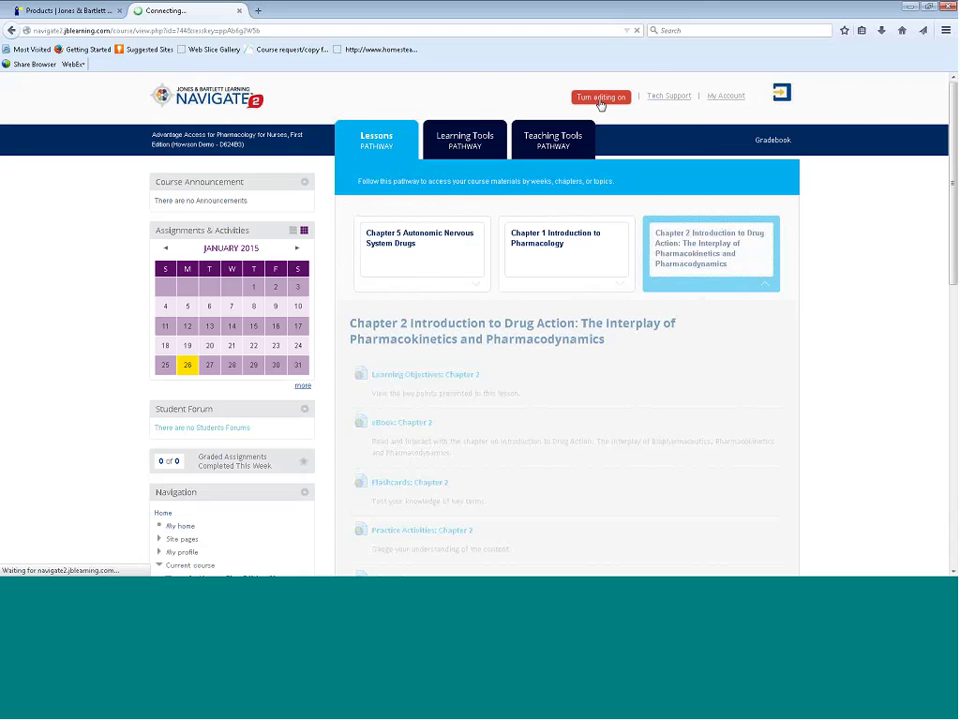
click(765, 284)
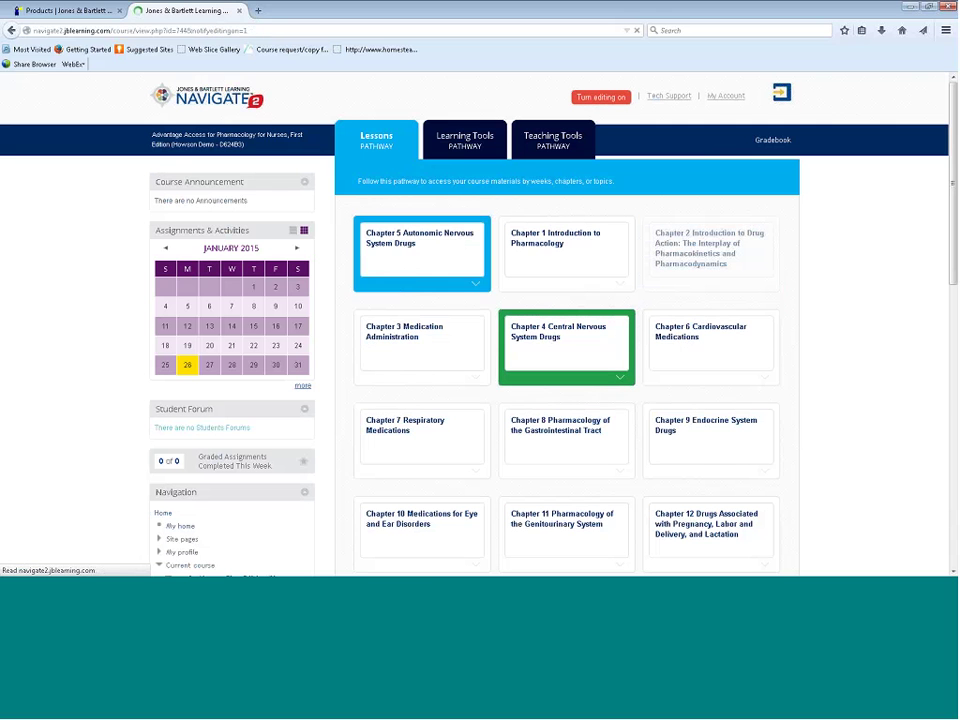
click(602, 97)
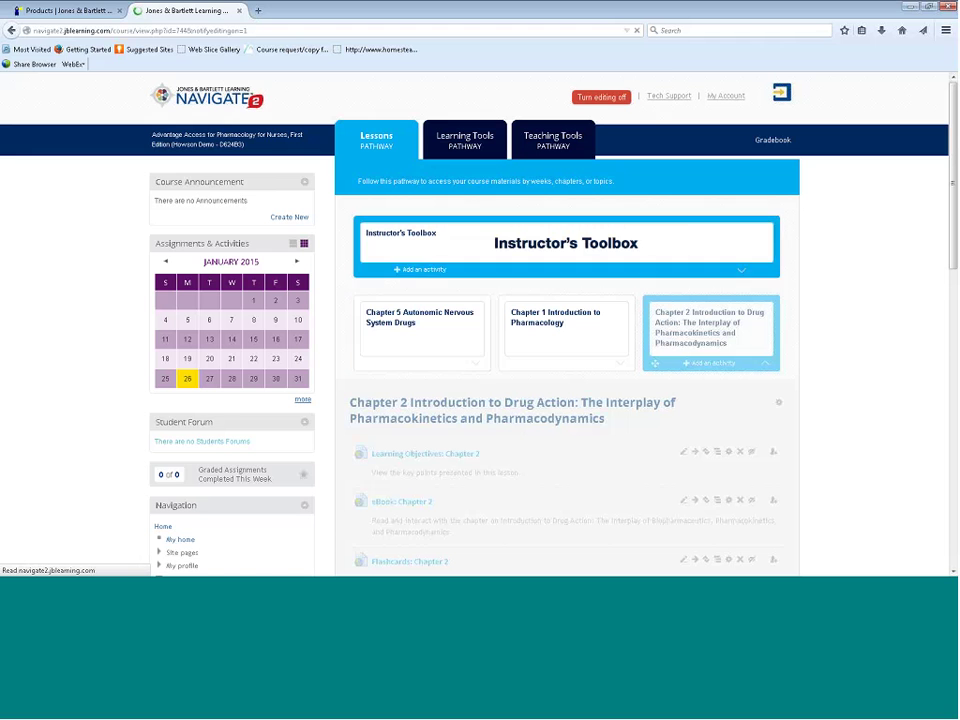
- Highlight Chapter 5 Autonomic Nervous System Drugs as the current topic and collapse the Chapter 2 contents
click(375, 364)
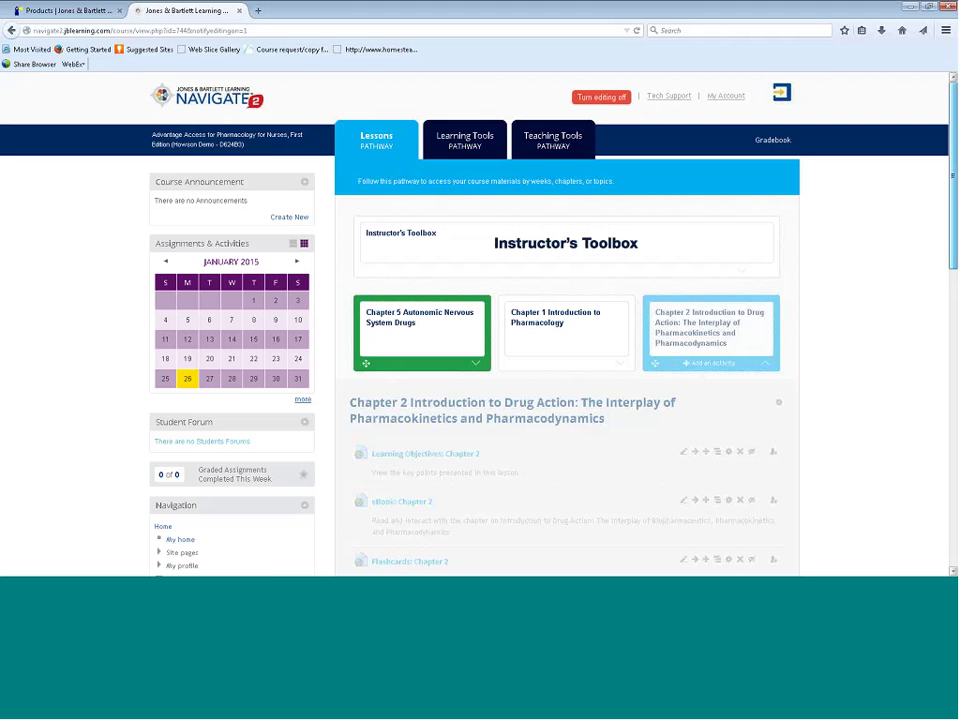
scroll(763, 249, down, 2)
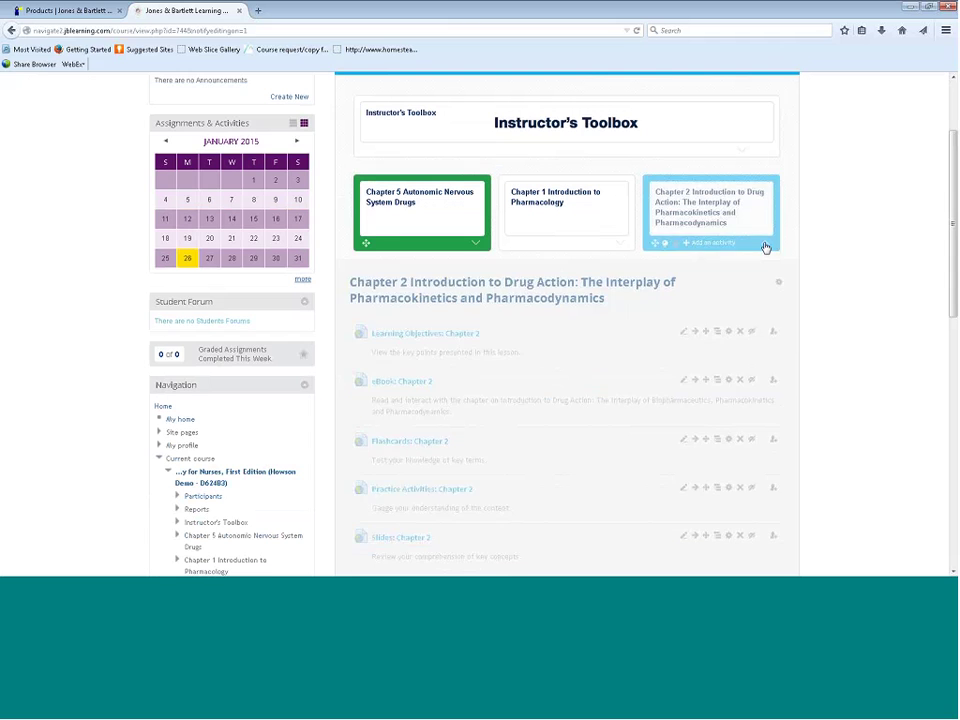
click(765, 246)
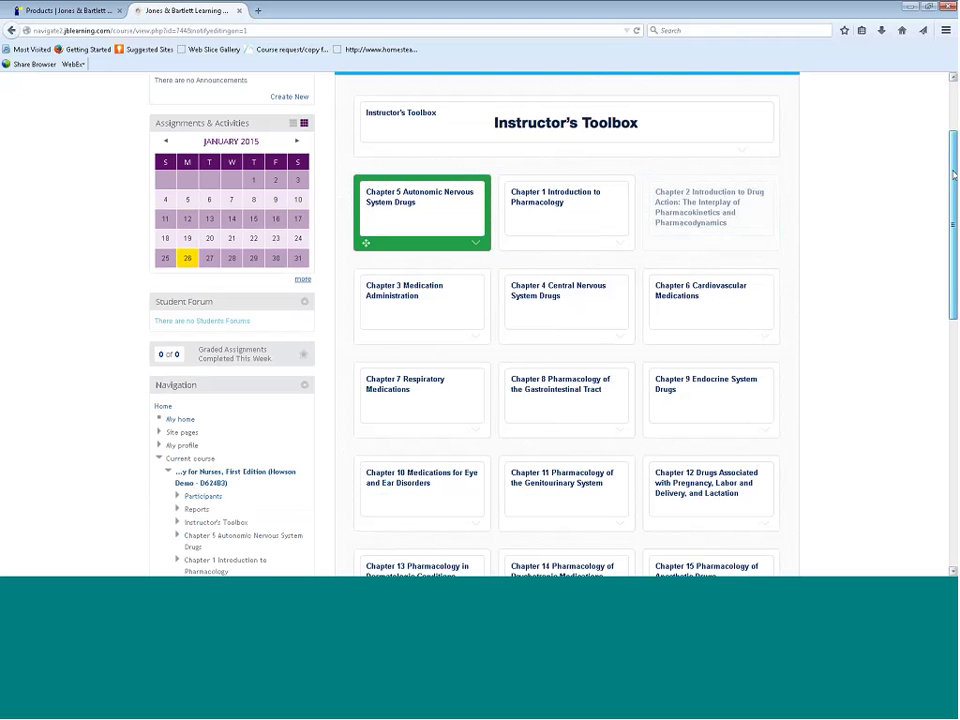
drag(955, 170, 955, 130)
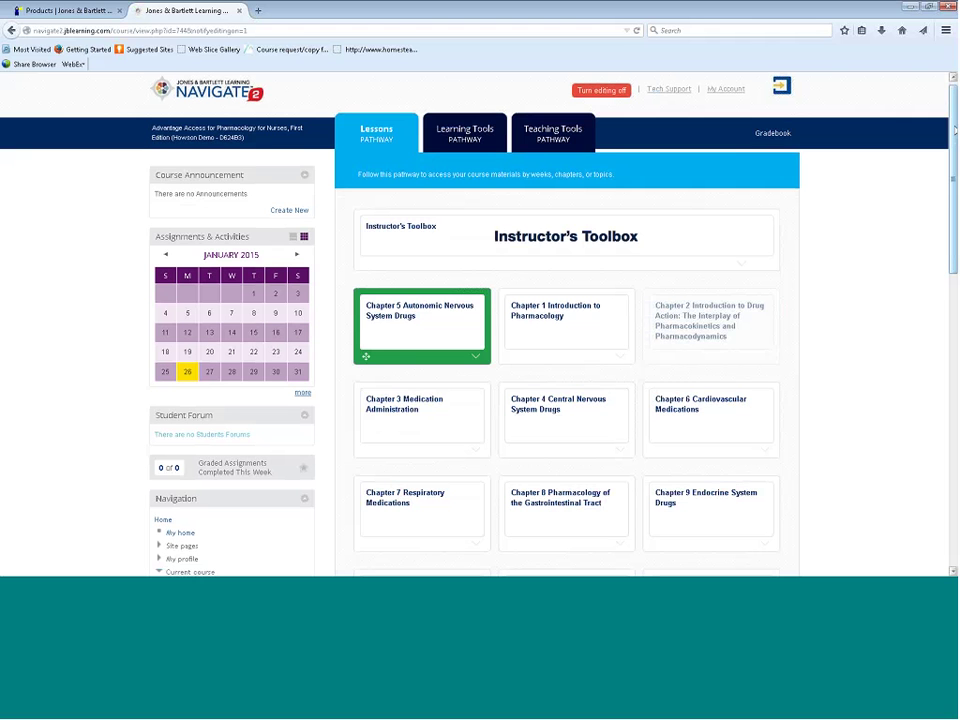
drag(955, 130, 954, 115)
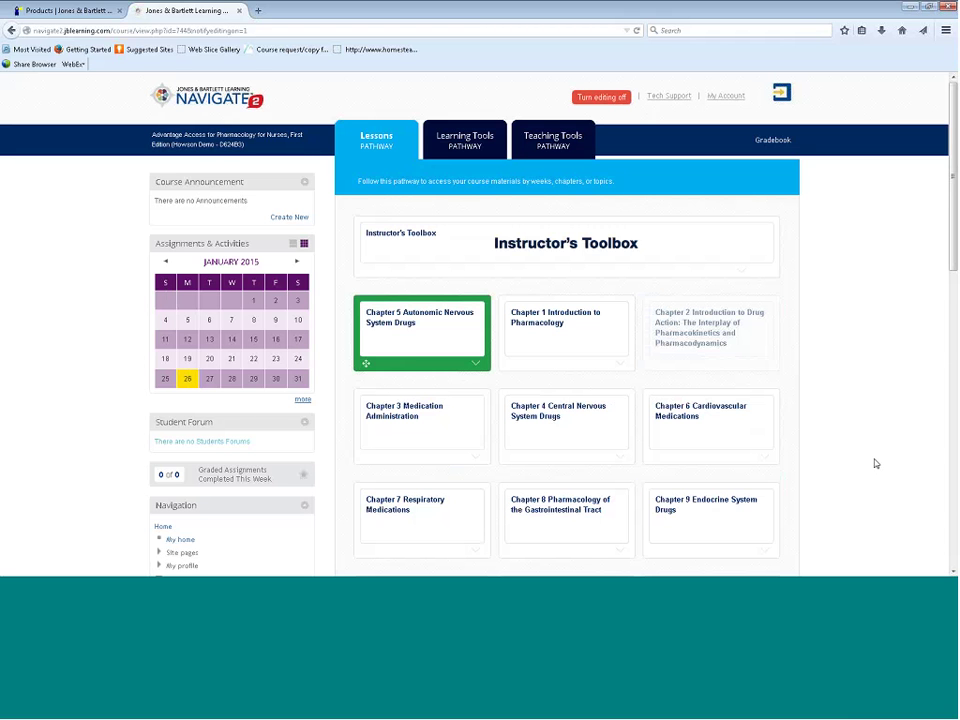
- Restore the browser to a smaller window so the desktop is accessible and look over the resized course page
click(931, 8)
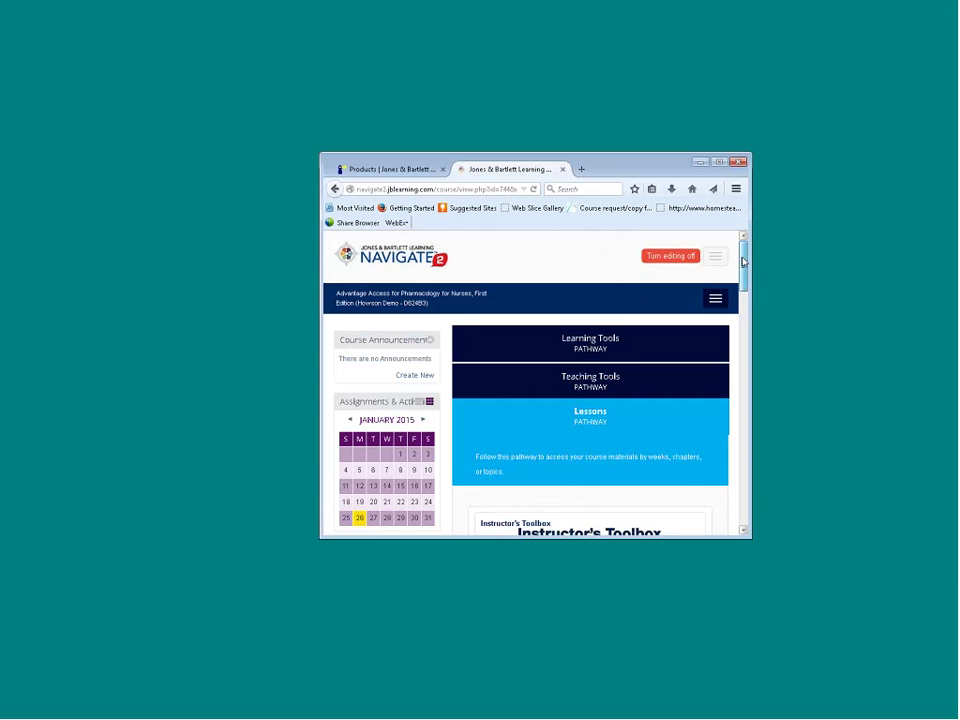
drag(742, 272, 744, 318)
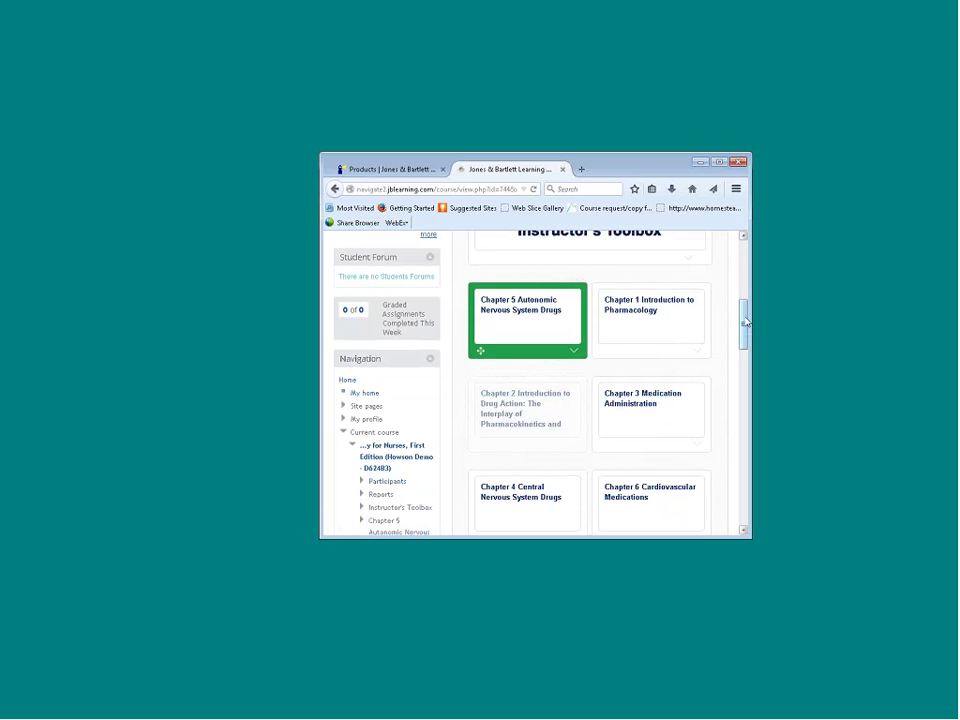
scroll(743, 311, up, 2)
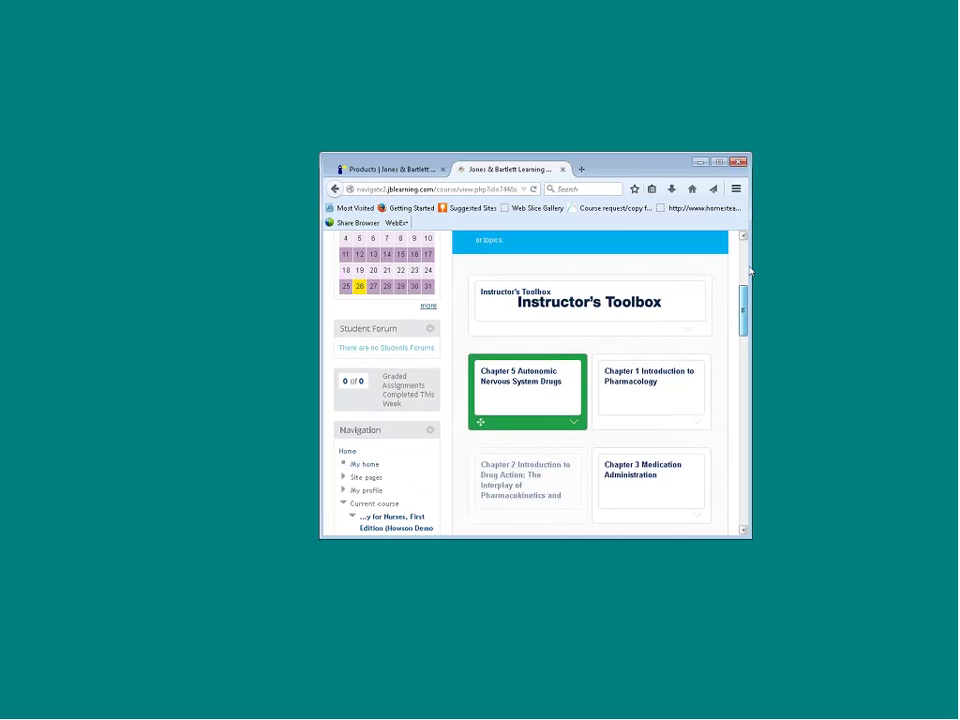
scroll(749, 270, up, 5)
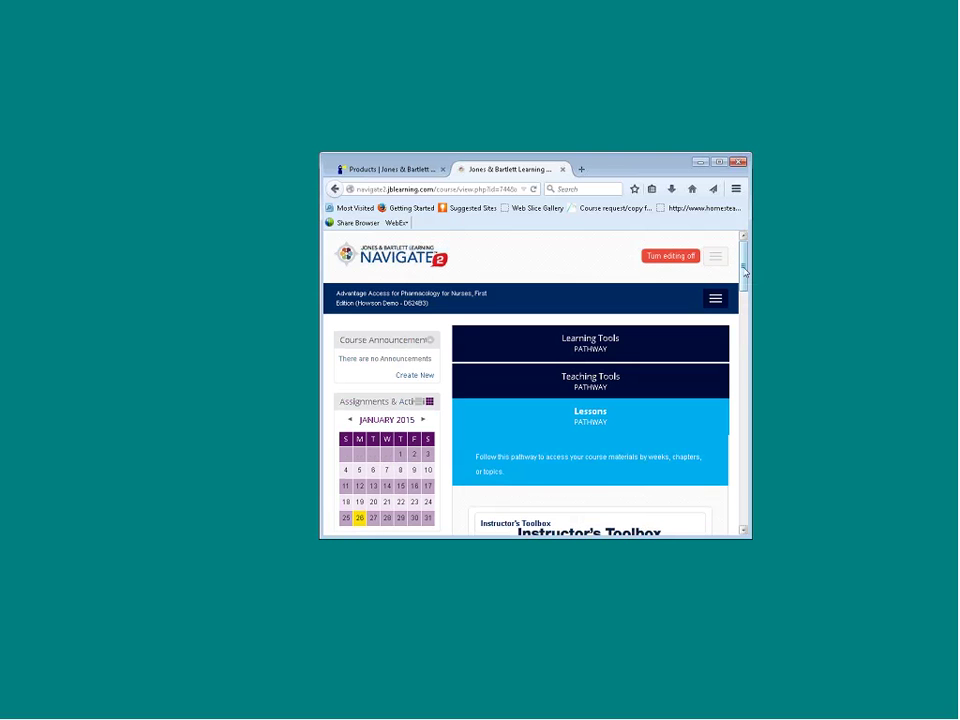
scroll(713, 380, down, 5)
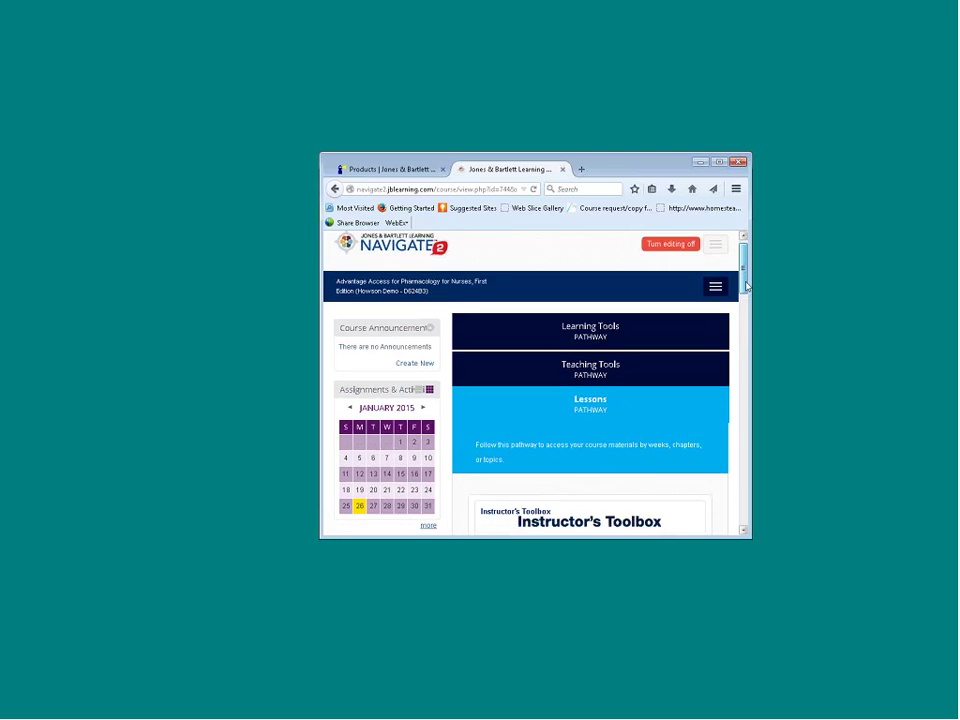
click(705, 382)
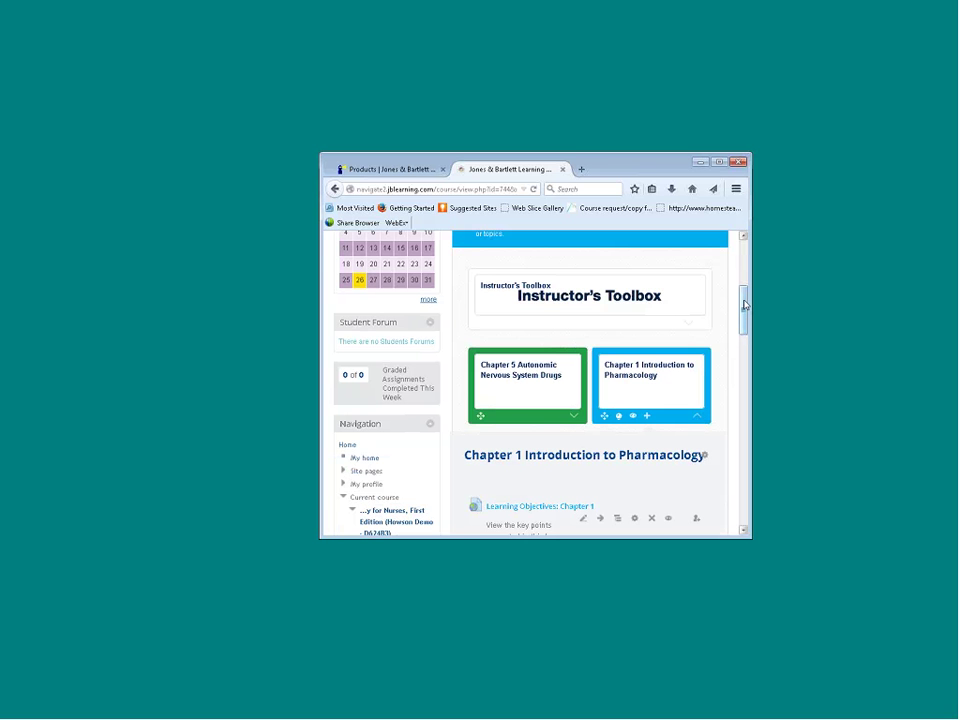
drag(744, 305, 747, 405)
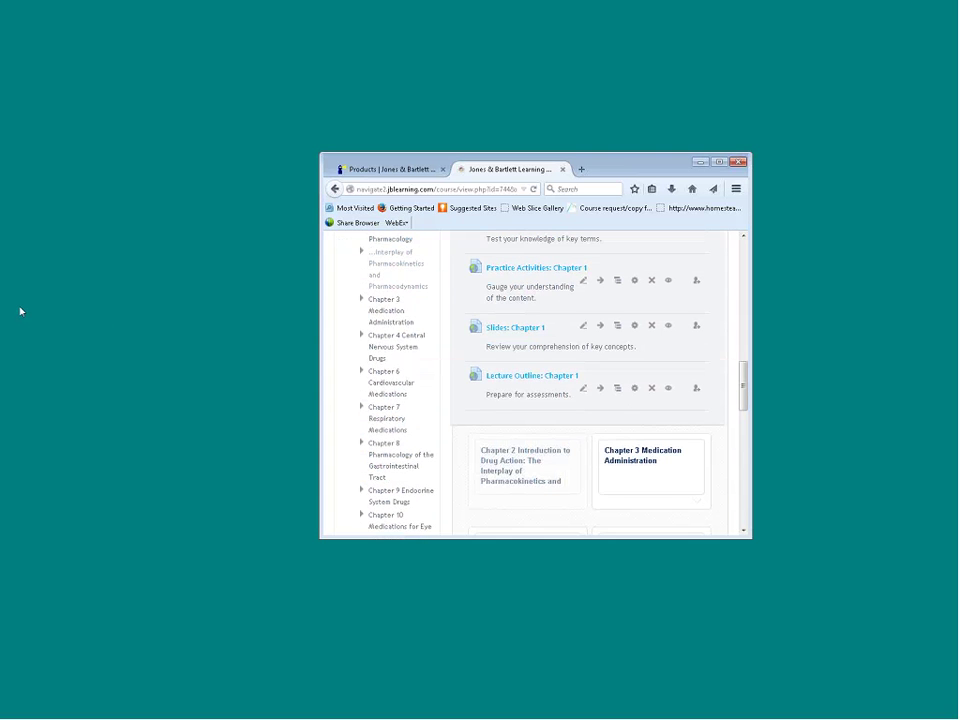
drag(20, 312, 558, 425)
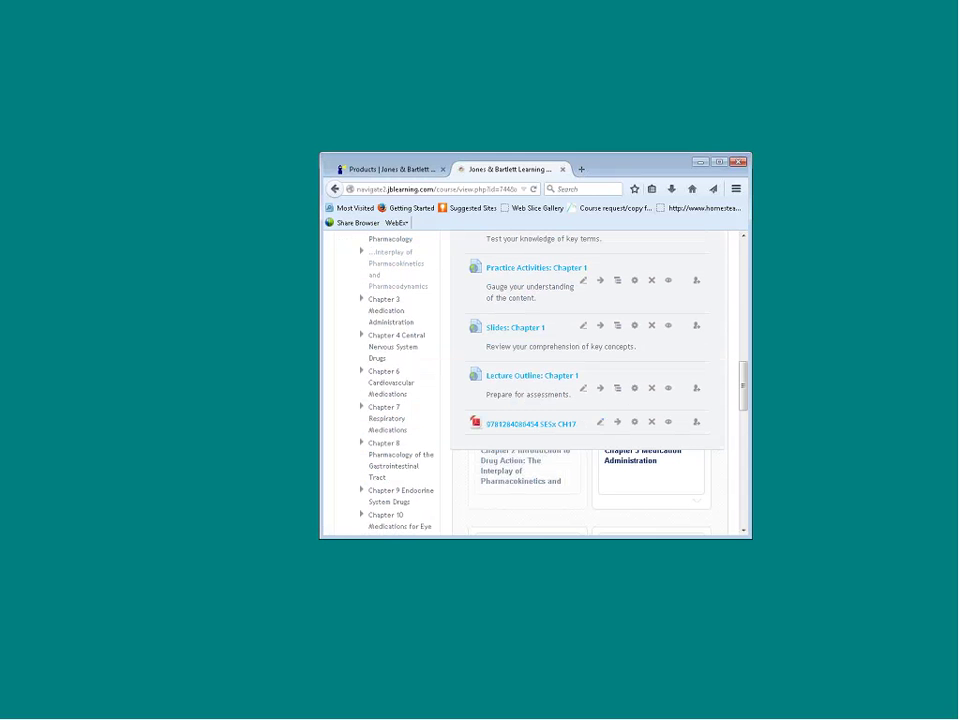
- Maximize the browser window, reopen the Chapter 1 contents, and check the uploaded PDF in the activity list
click(720, 163)
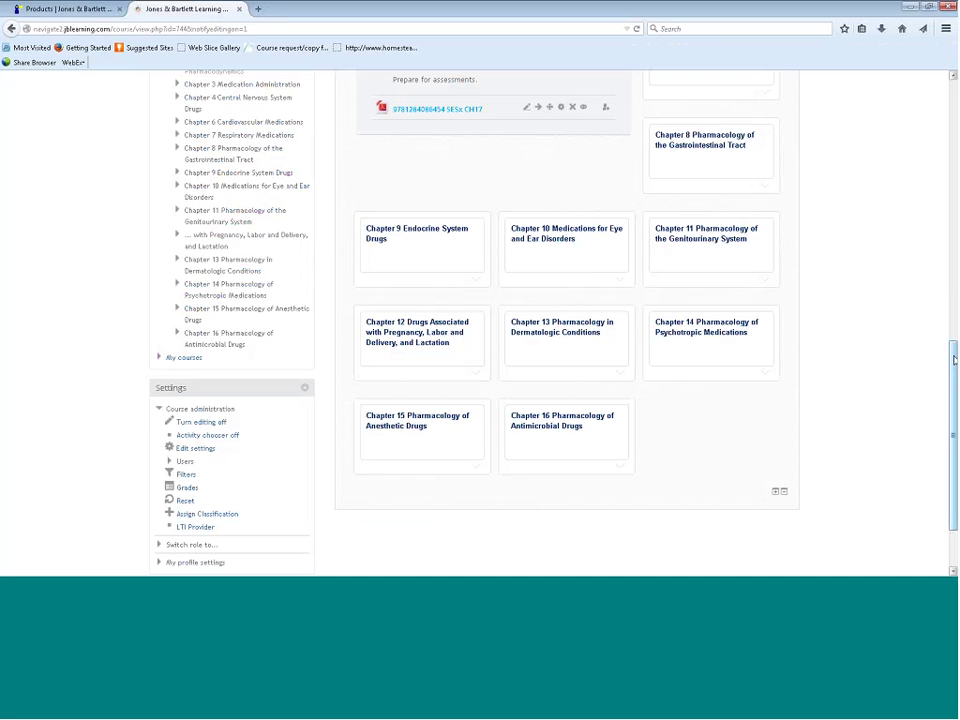
scroll(953, 360, up, 10)
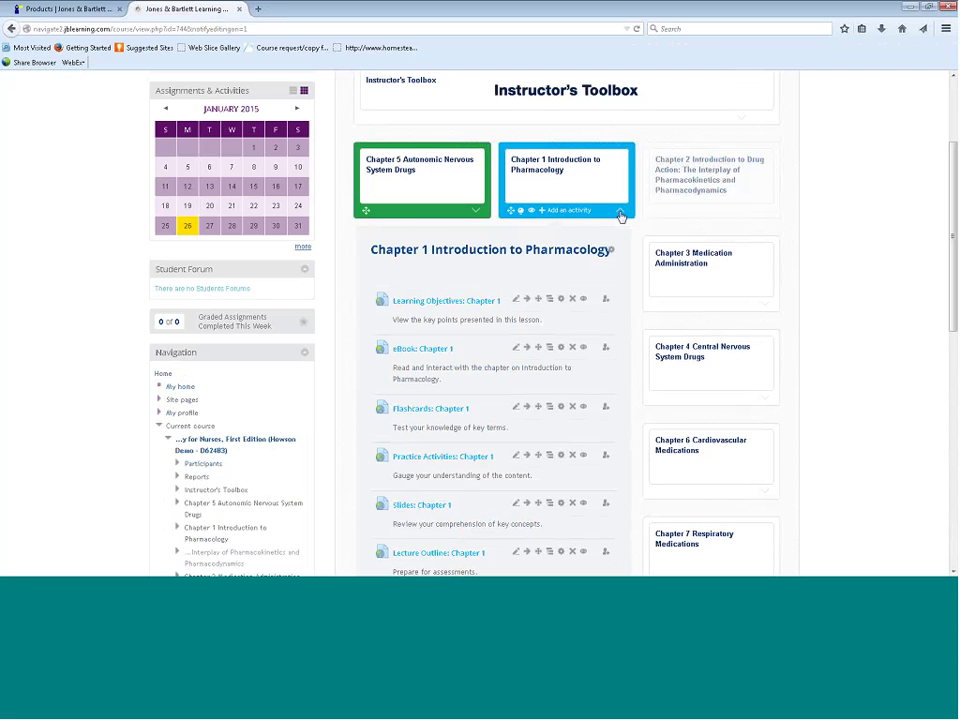
click(621, 212)
click(622, 211)
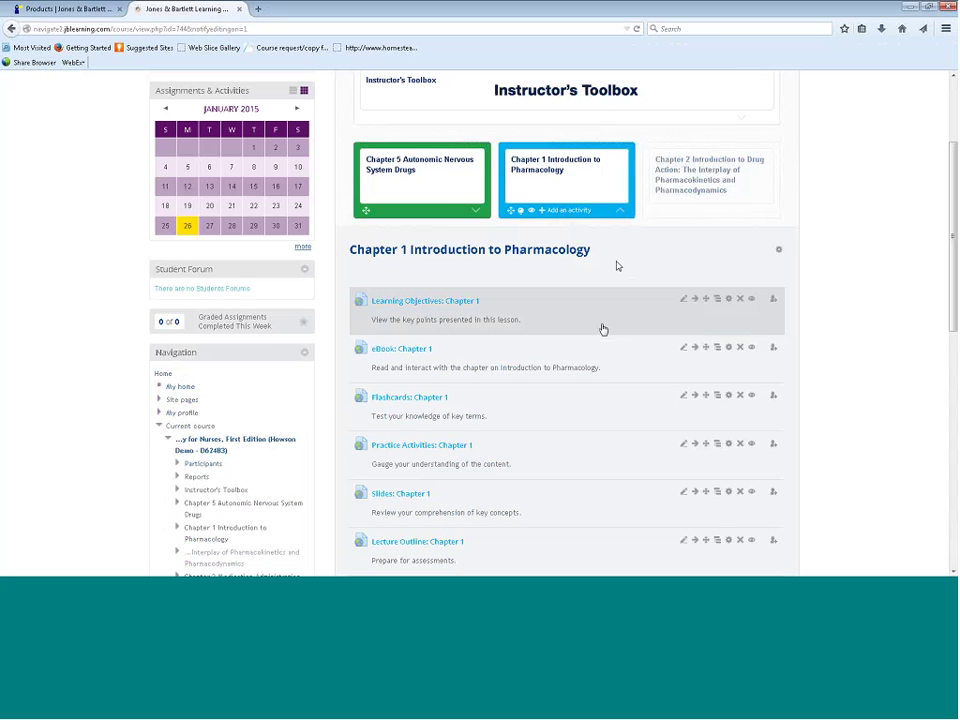
scroll(398, 409, down, 3)
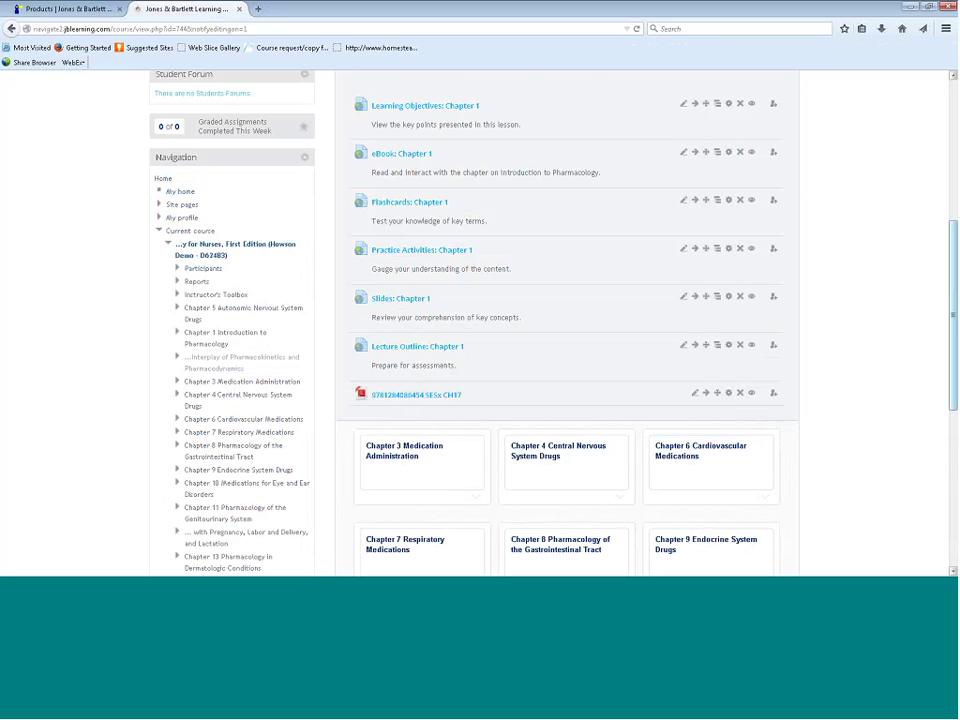
scroll(618, 204, up, 3)
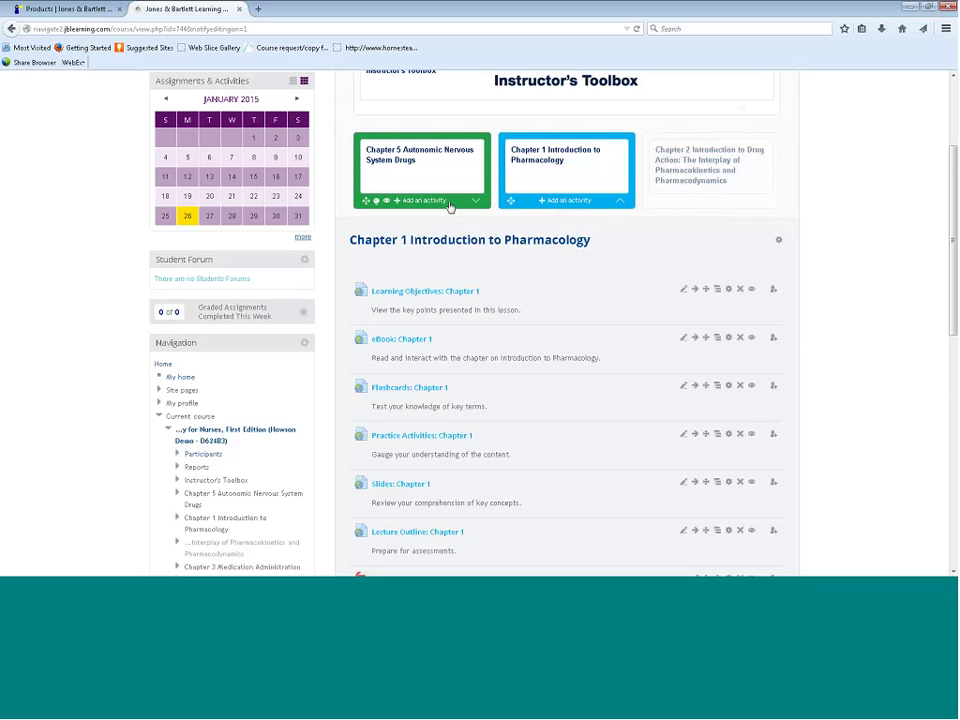
- Expand the contents of Chapter 5 Autonomic Nervous System Drugs and look over its activities
click(476, 204)
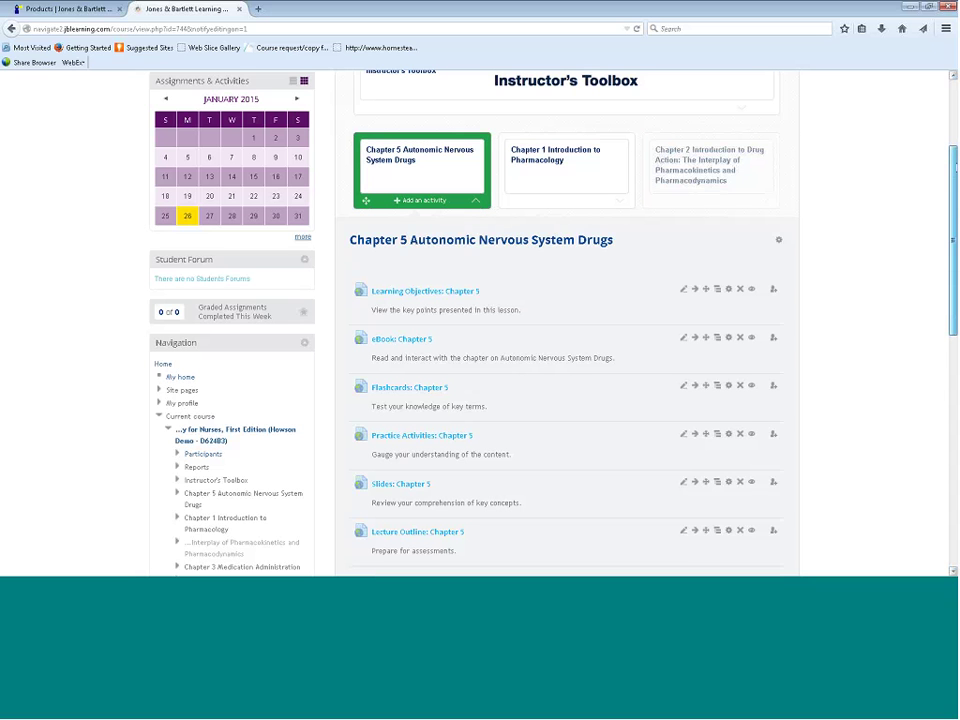
scroll(953, 165, down, 1)
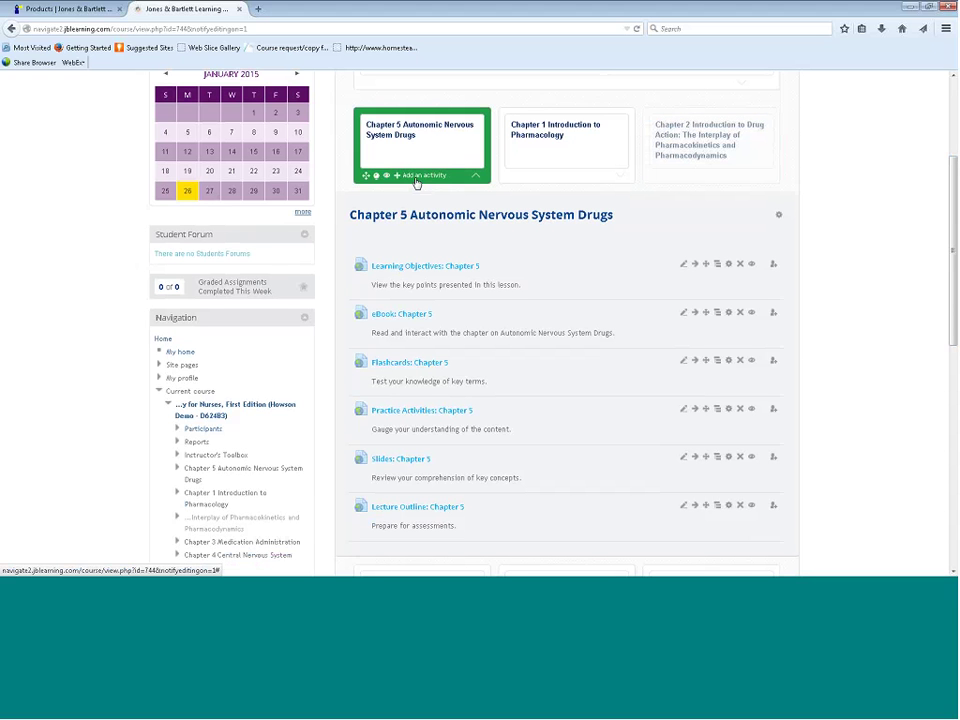
- Add a Page resource to Chapter 5 Autonomic Nervous System Drugs and enter VIDEO Epipen as its name and description
click(417, 178)
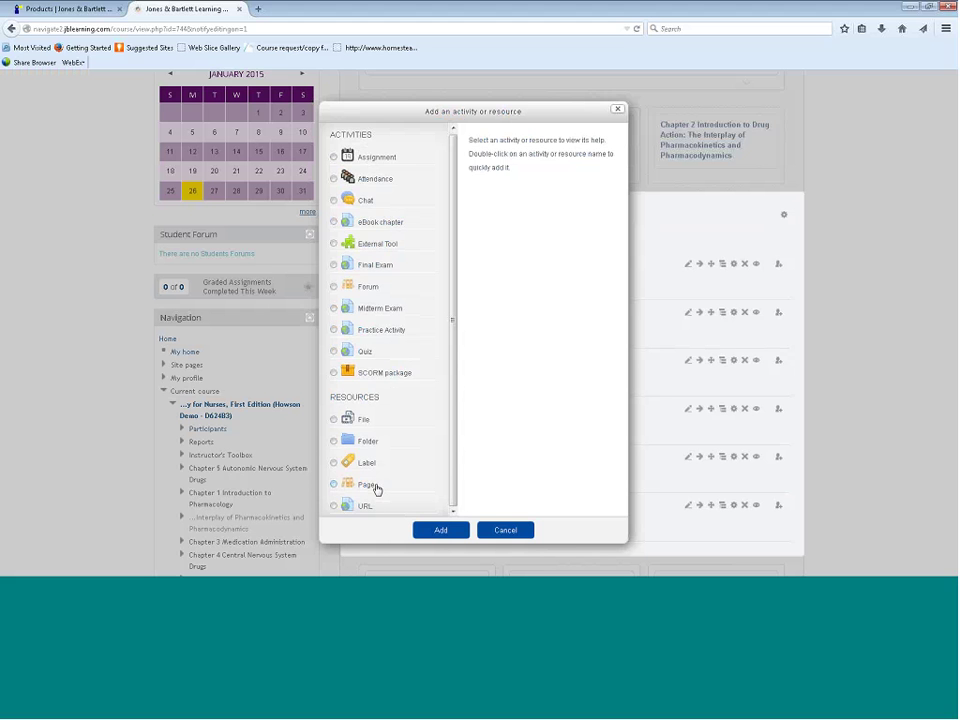
click(334, 486)
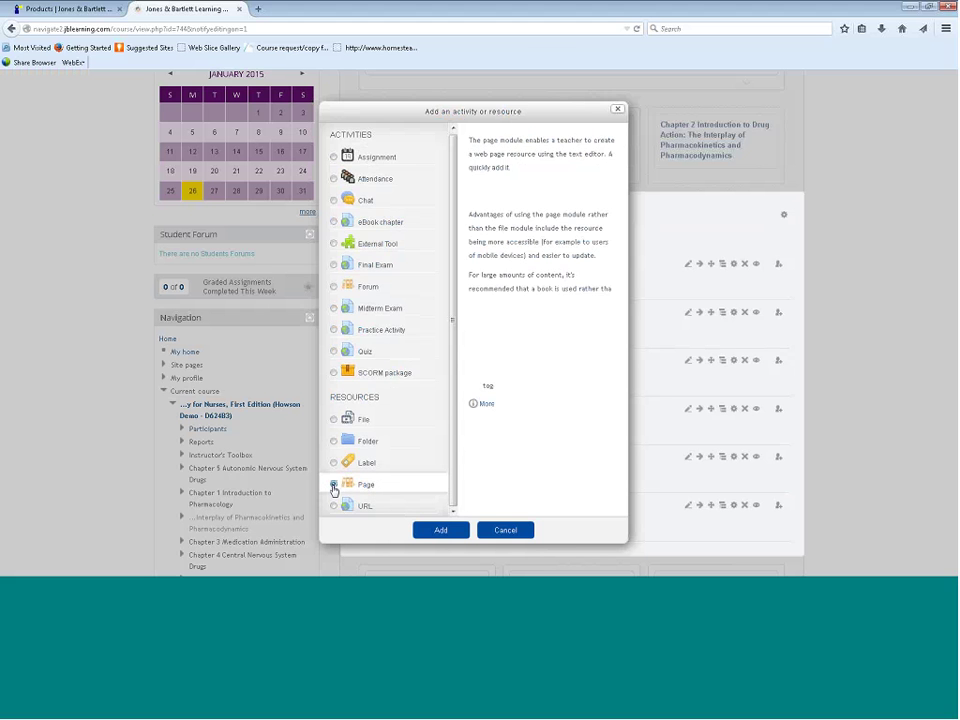
click(437, 535)
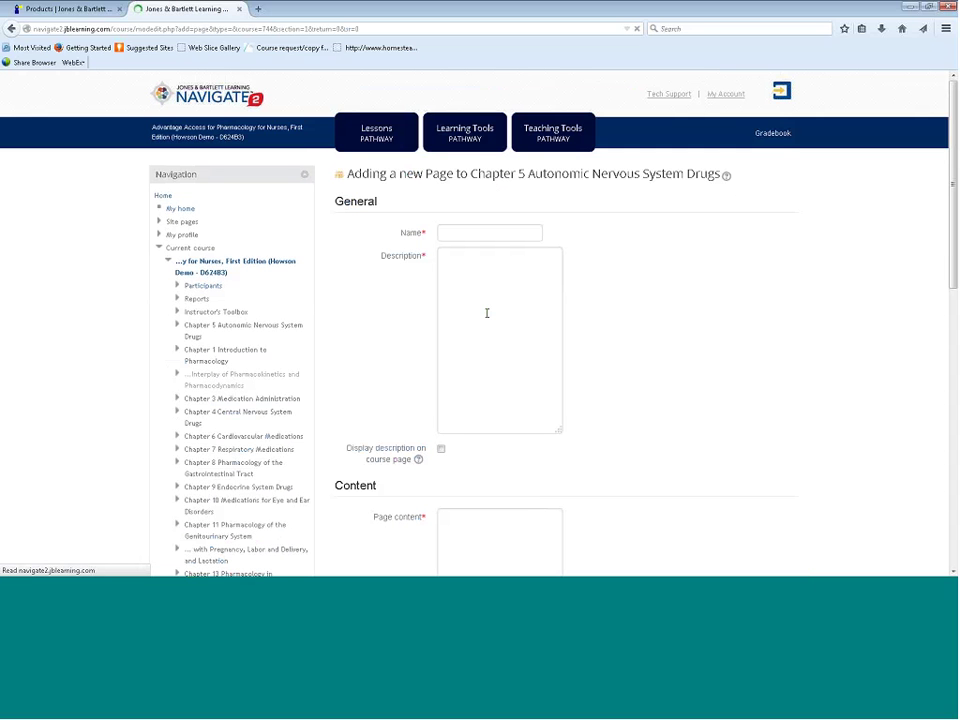
click(457, 230)
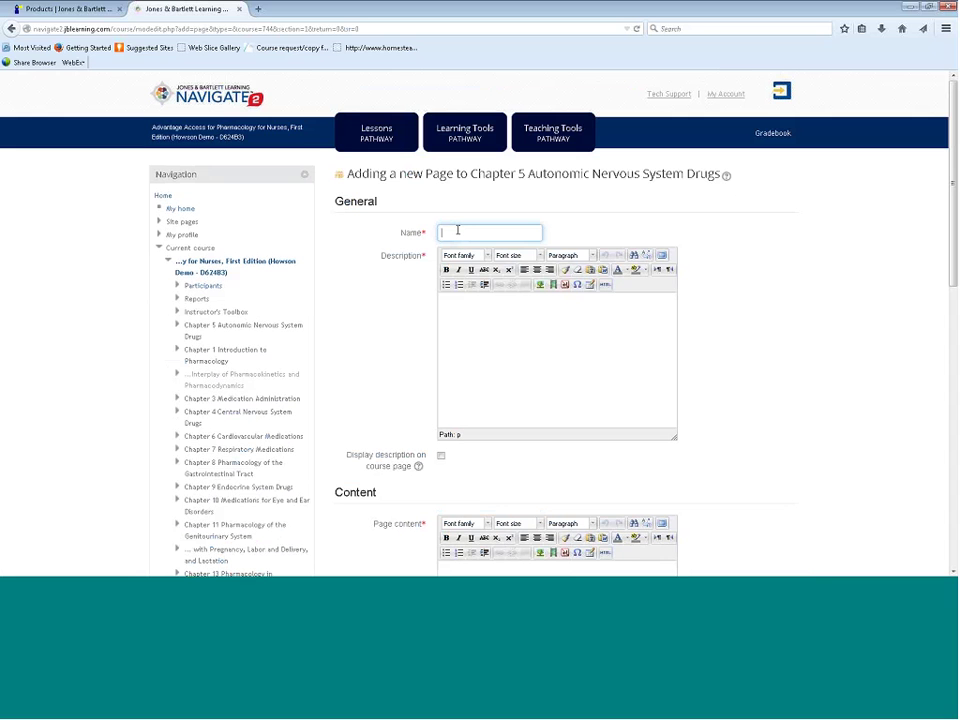
text(VIDEO Epipen)
click(563, 373)
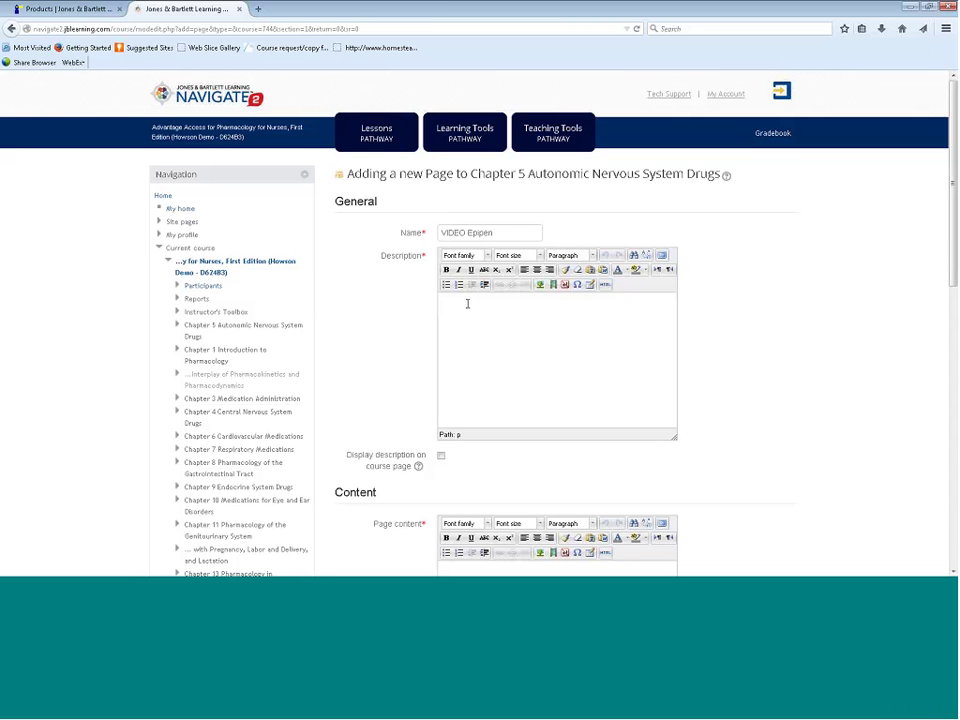
text(VIDEO Epipen)
- Start inserting media into the page content and search the YouTube videos for Epipen usage
scroll(713, 369, down, 5)
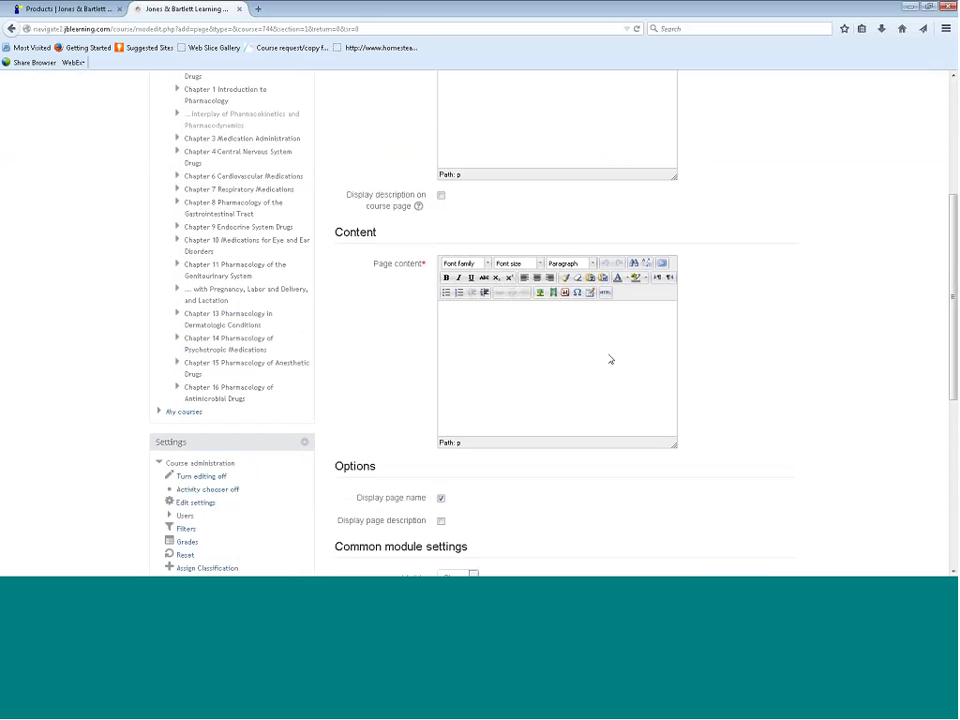
click(555, 296)
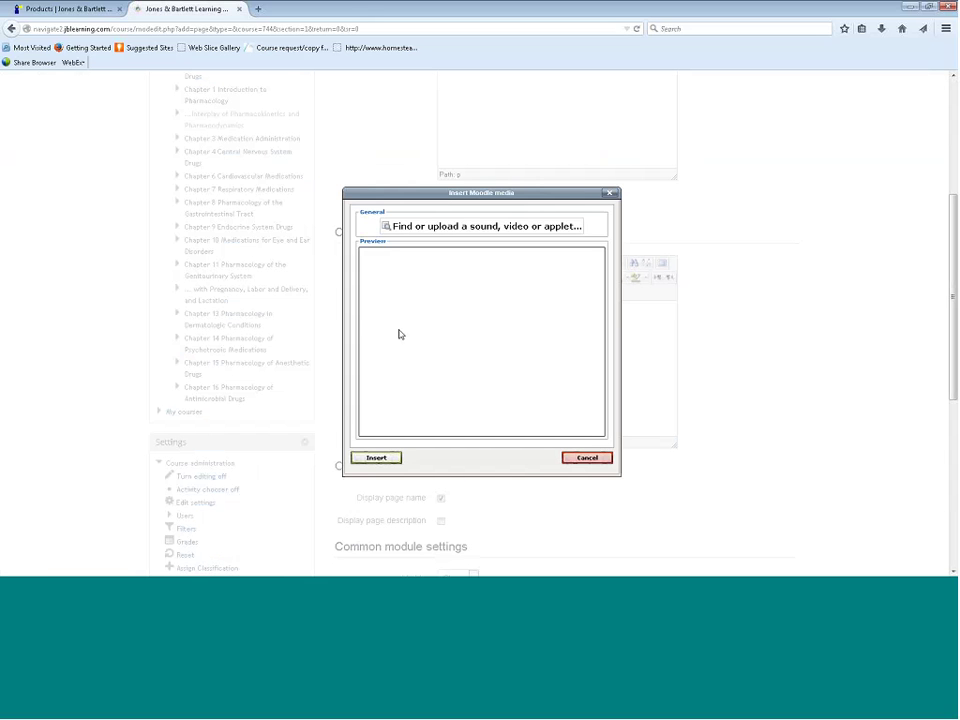
click(464, 228)
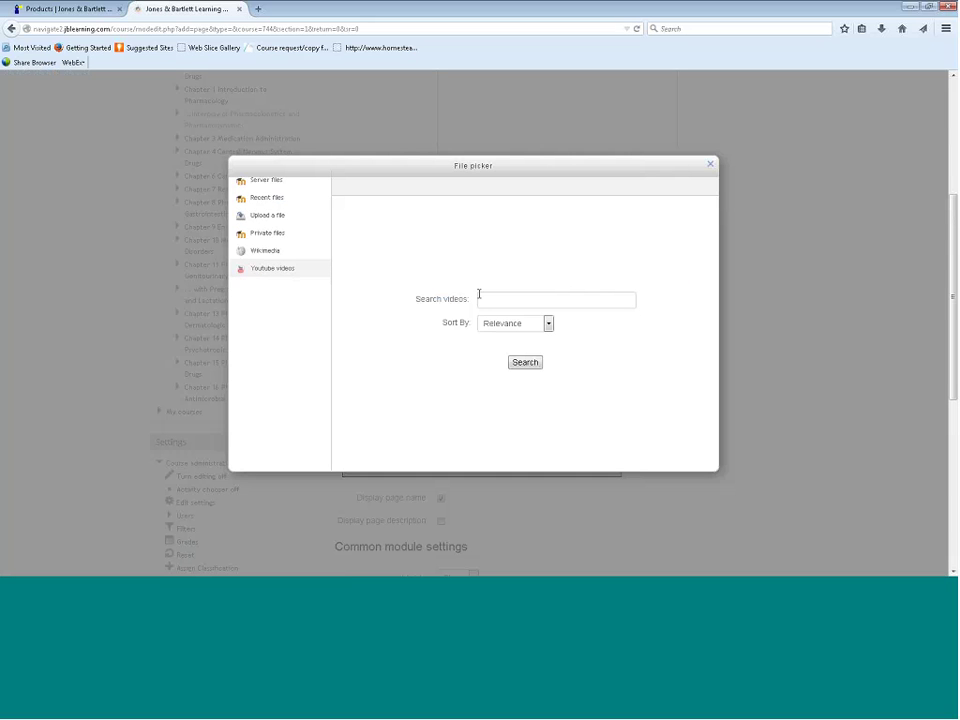
click(499, 298)
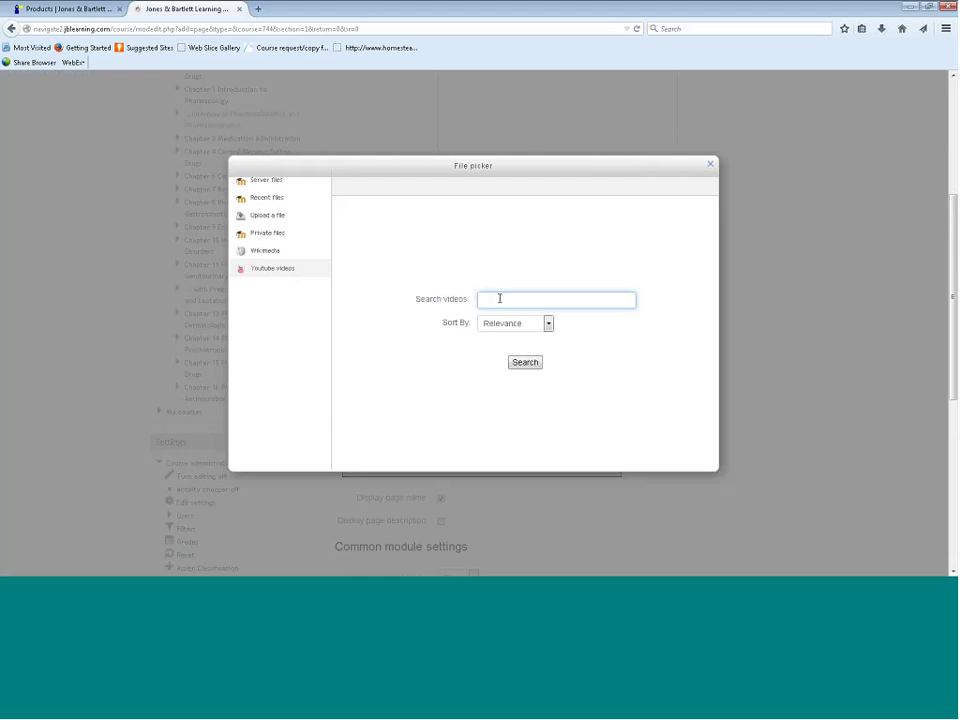
text(Epipan usage)
click(526, 364)
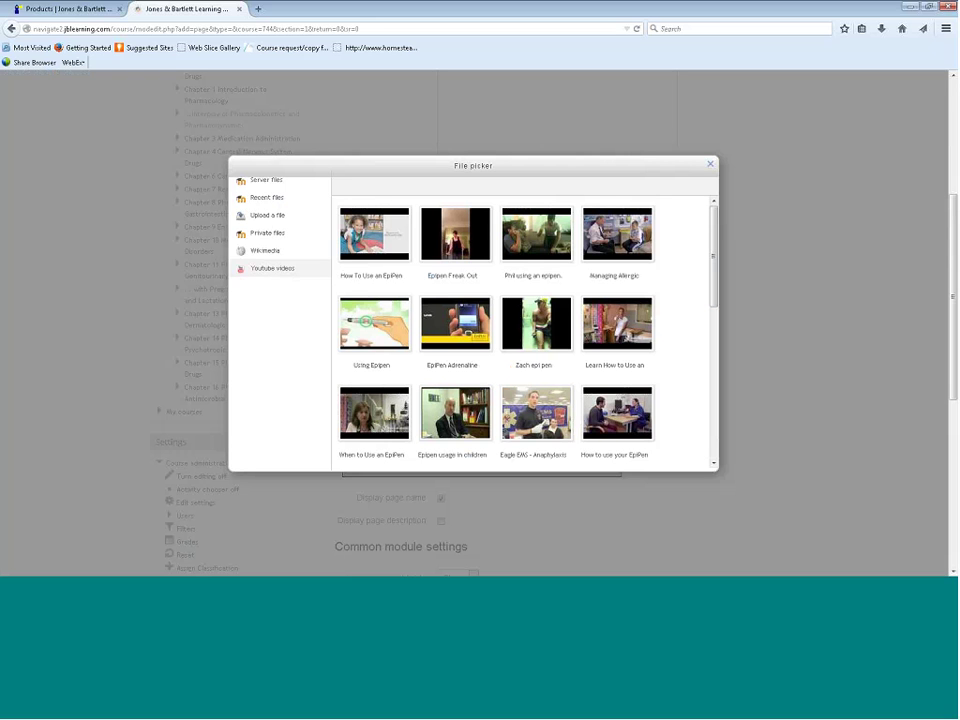
- Choose the YouTube video Using Epipen as the media file, leaving its license at All rights reserved
click(376, 245)
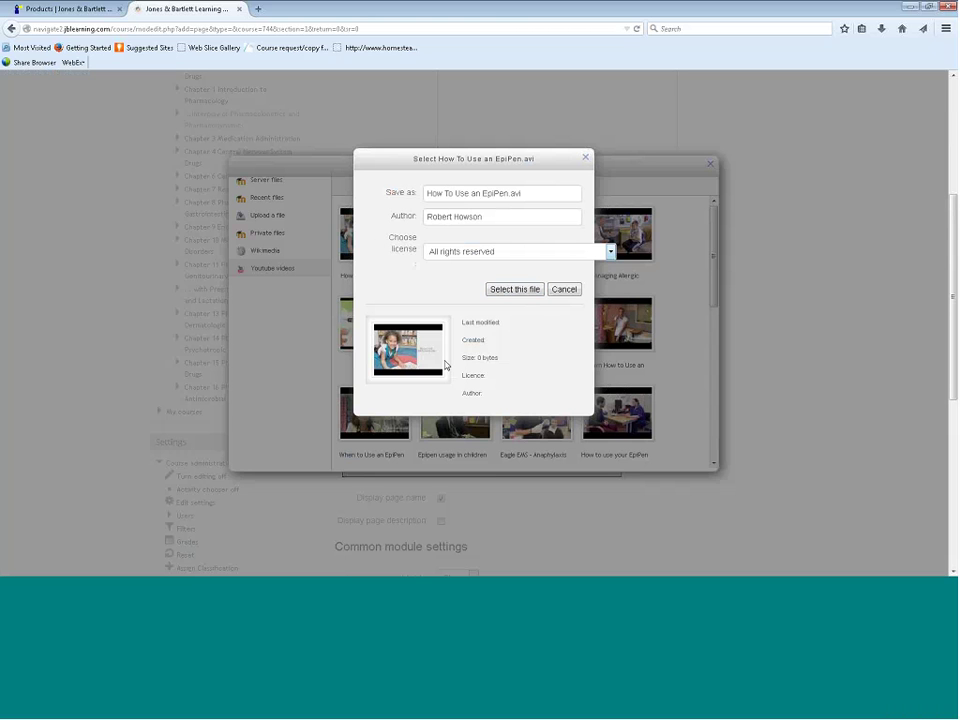
click(586, 158)
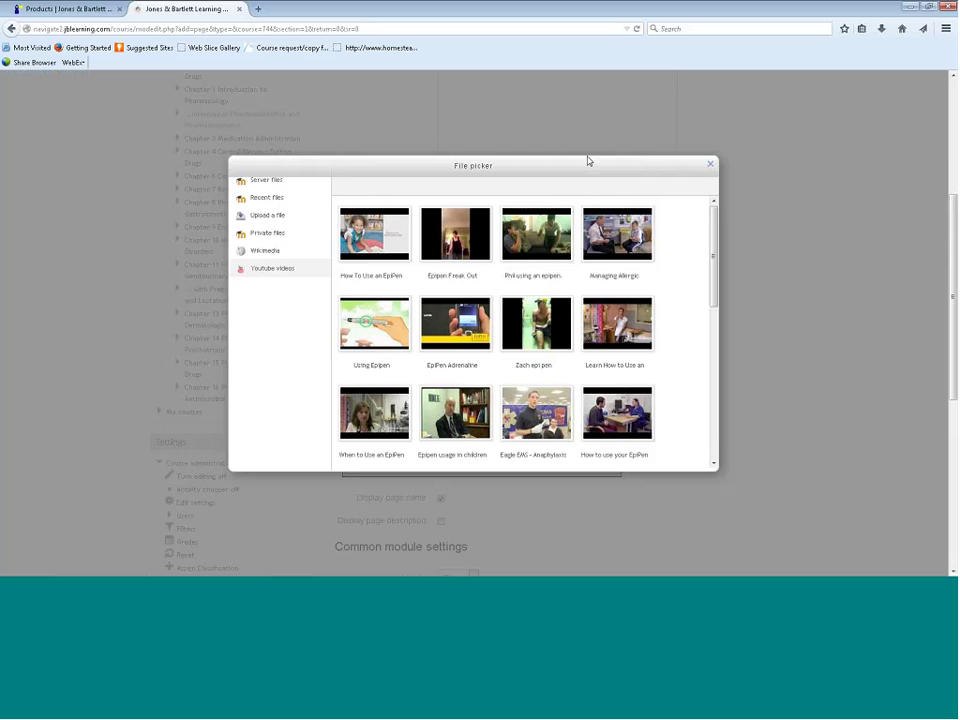
click(379, 327)
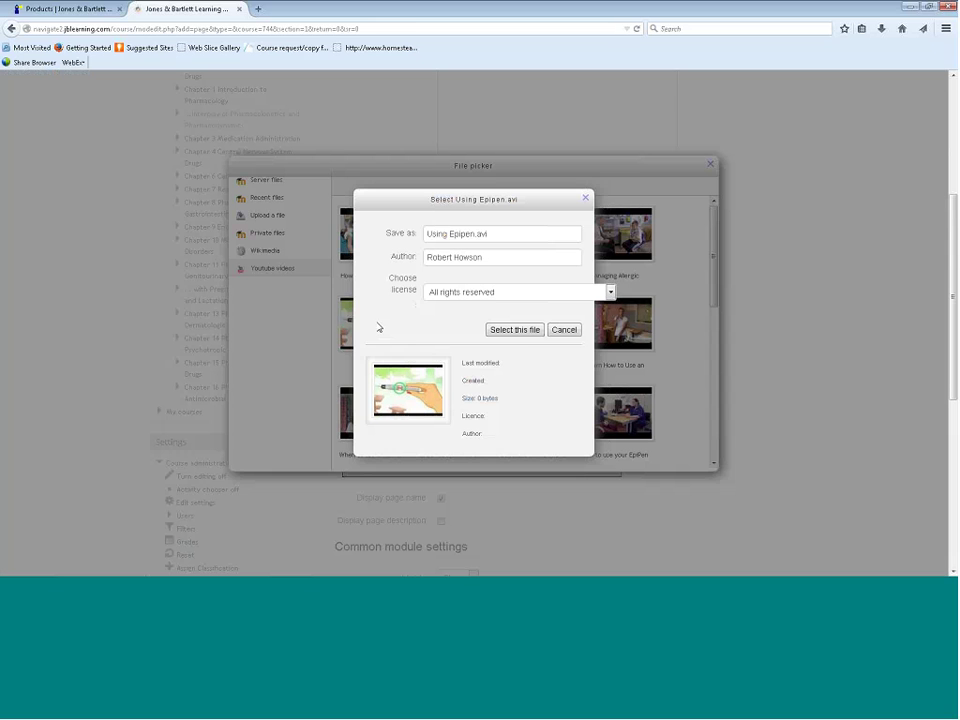
click(515, 330)
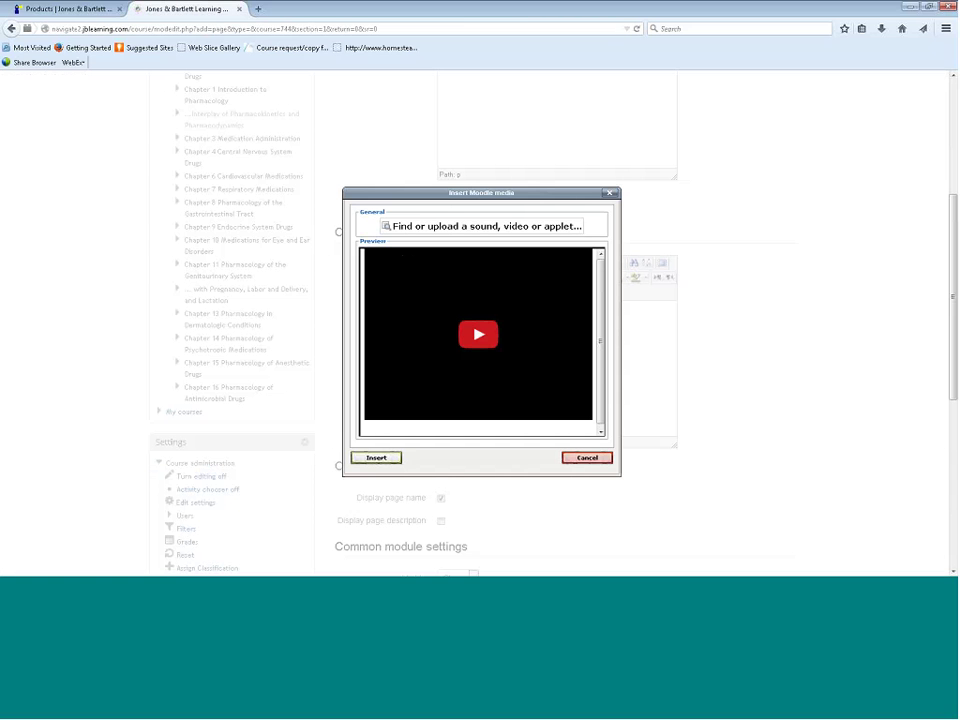
- Play a few seconds of the chosen video in the preview and insert it into the page content
click(479, 337)
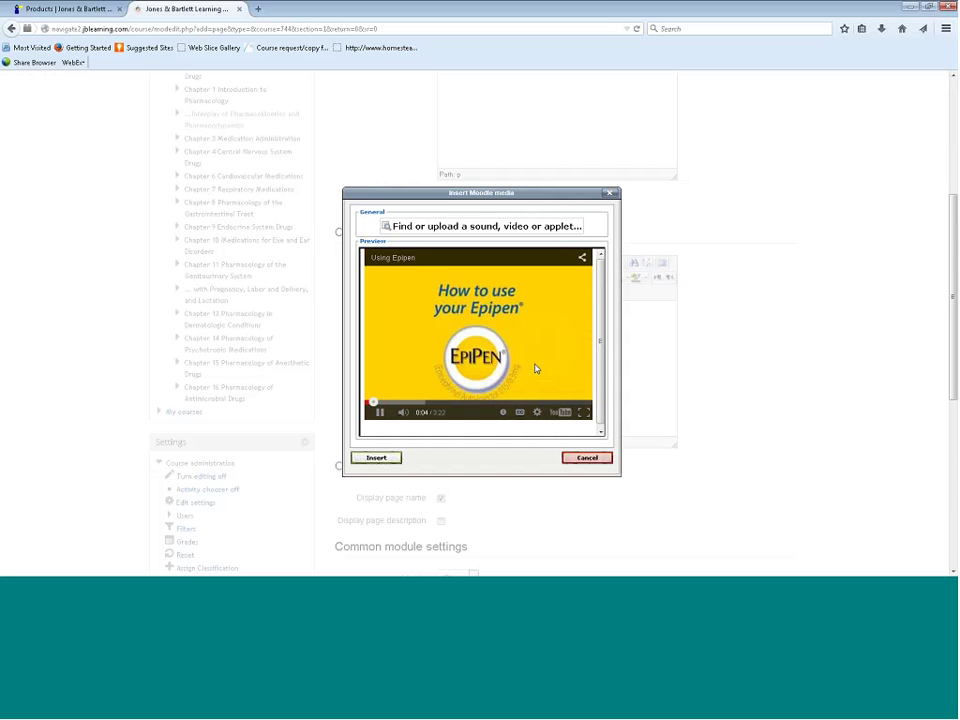
click(380, 414)
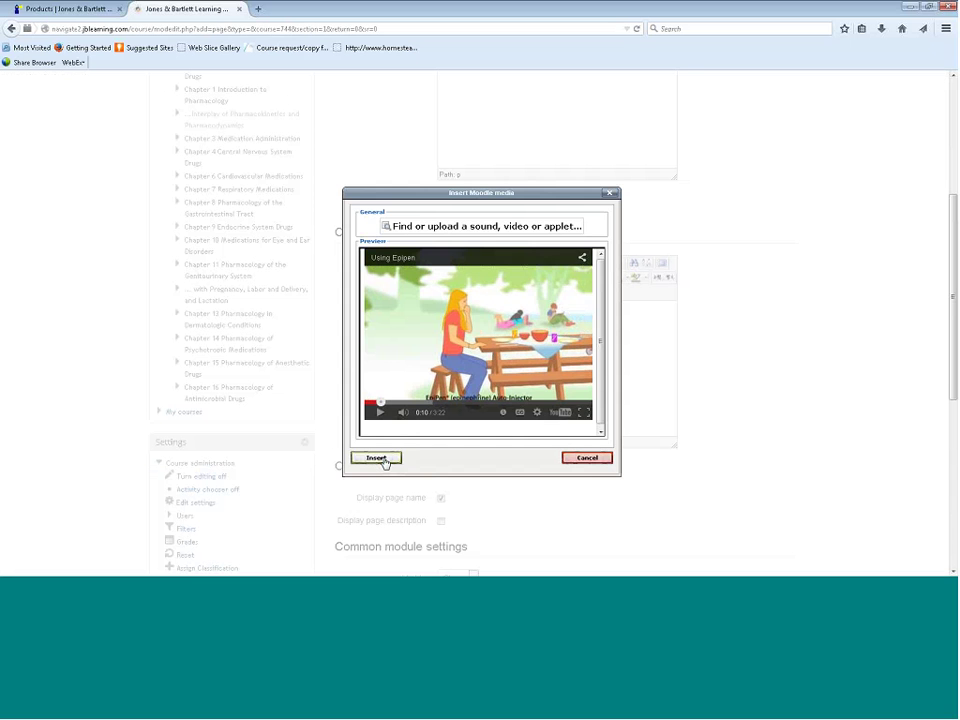
click(376, 458)
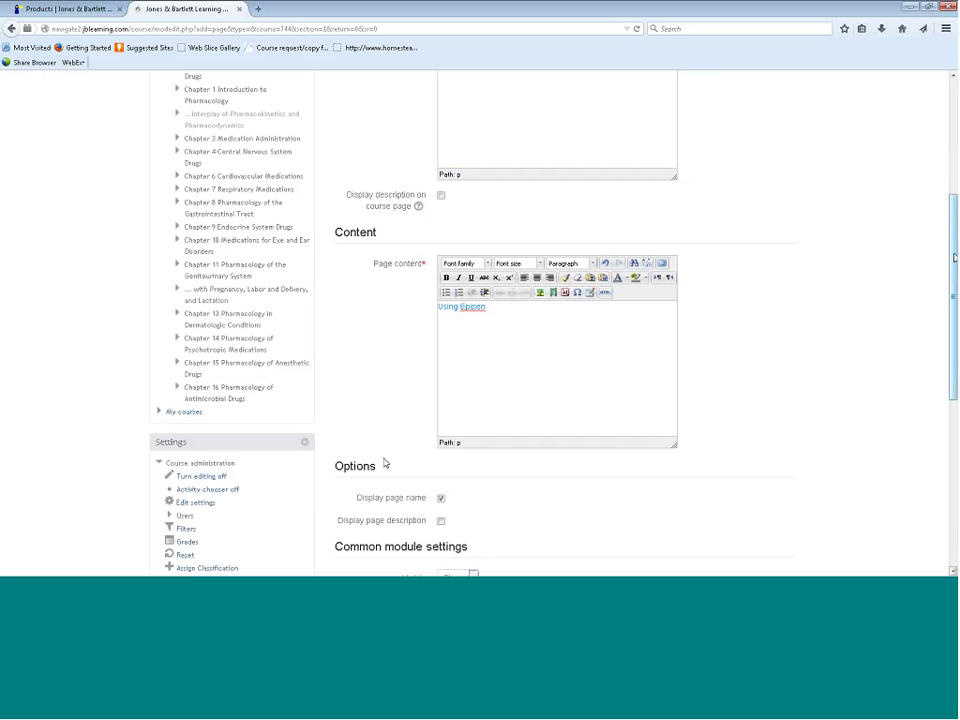
- Save the page and return to the course, and open VIDEO Epipen from Chapter 5 to check the embedded video
scroll(567, 505, down, 5)
click(497, 493)
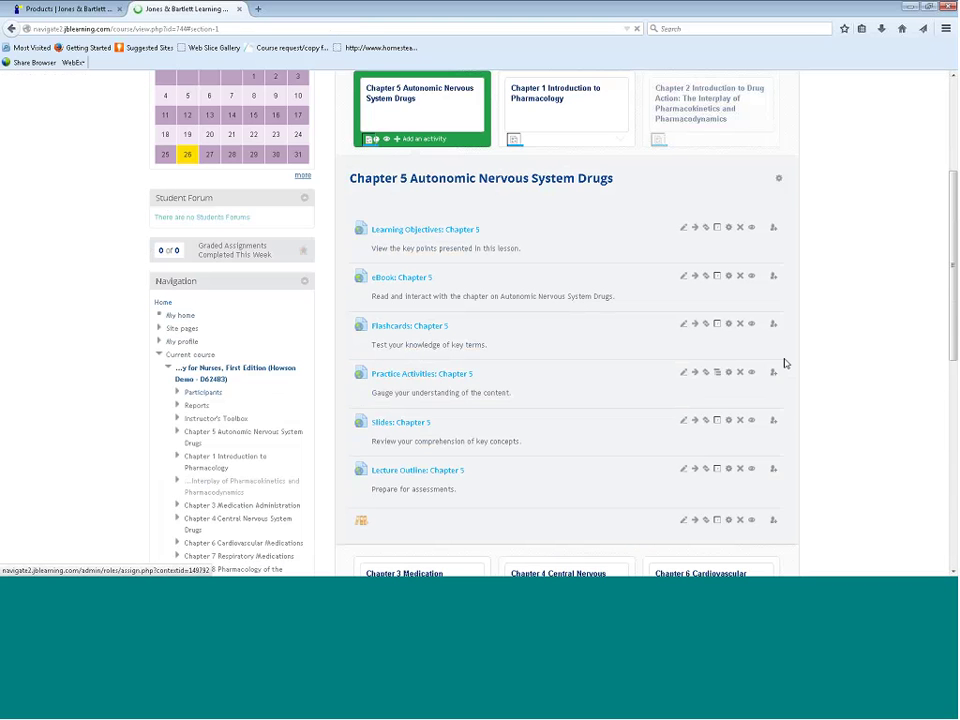
scroll(399, 454, down, 1)
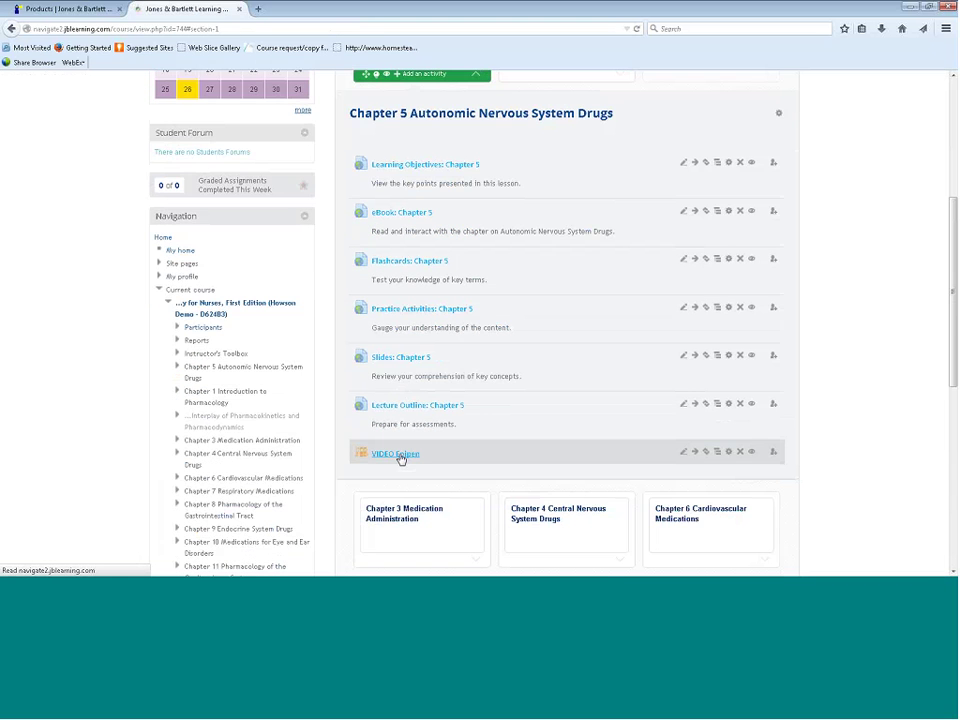
click(399, 455)
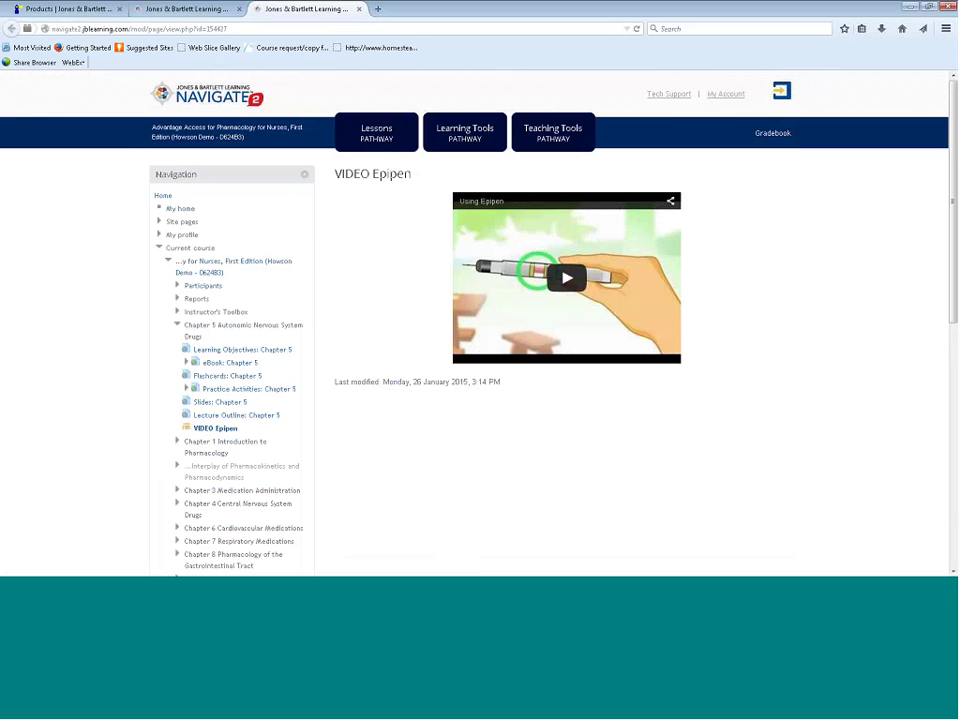
- Return to the Lessons pathway and collapse the contents of Chapter 5 Autonomic Nervous System Drugs
click(378, 134)
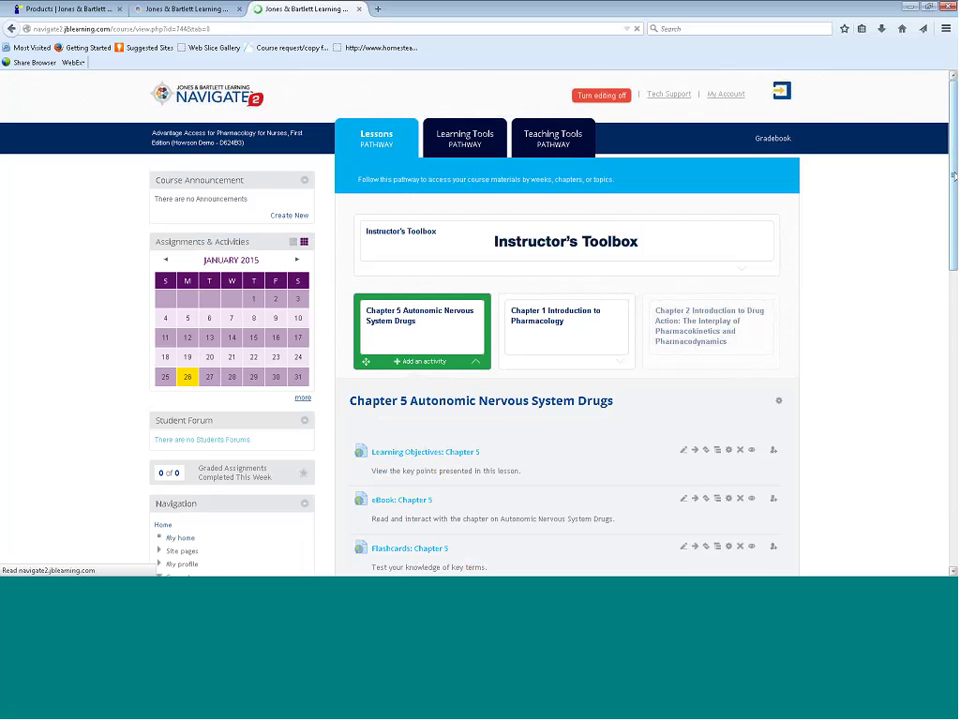
scroll(478, 189, down, 3)
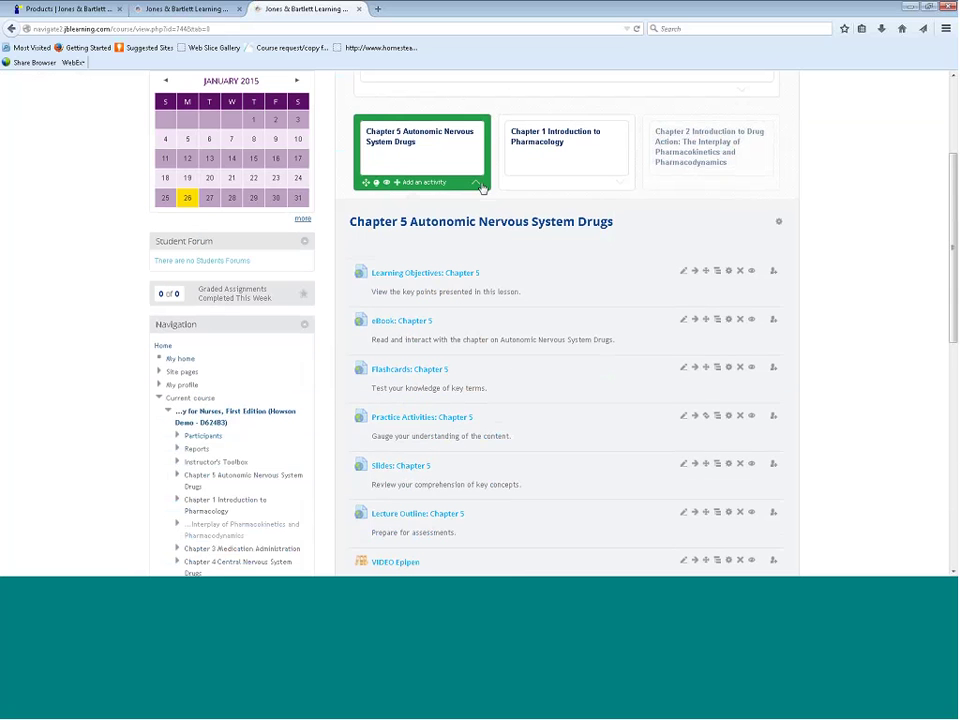
click(477, 185)
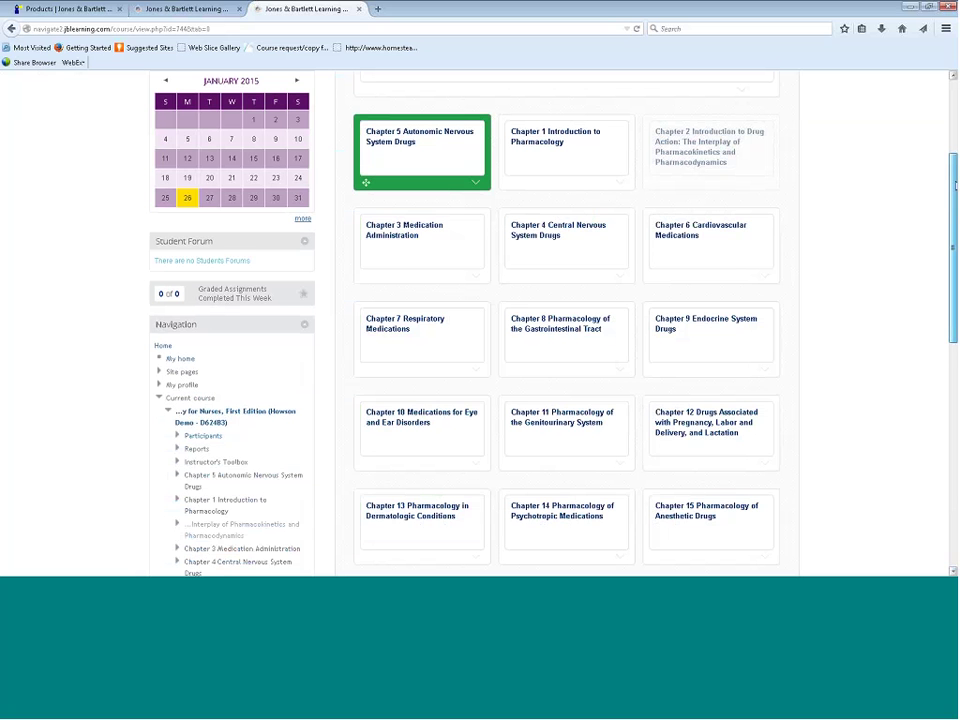
drag(955, 187, 955, 194)
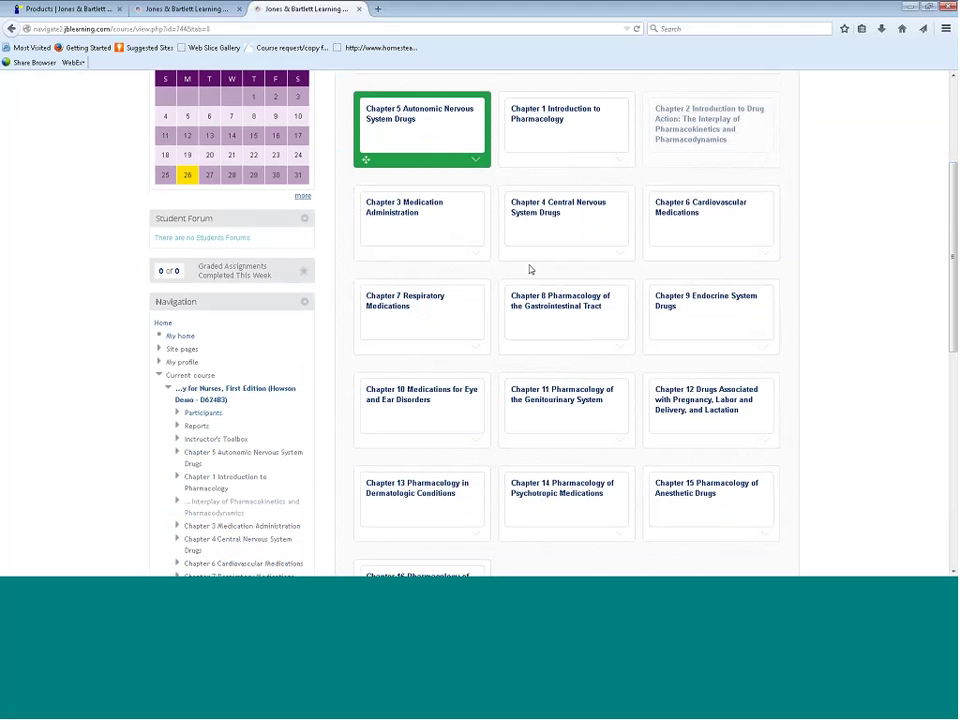
- Add a new Page resource to Chapter 7 Respiratory Medications
mouse_move(463, 306)
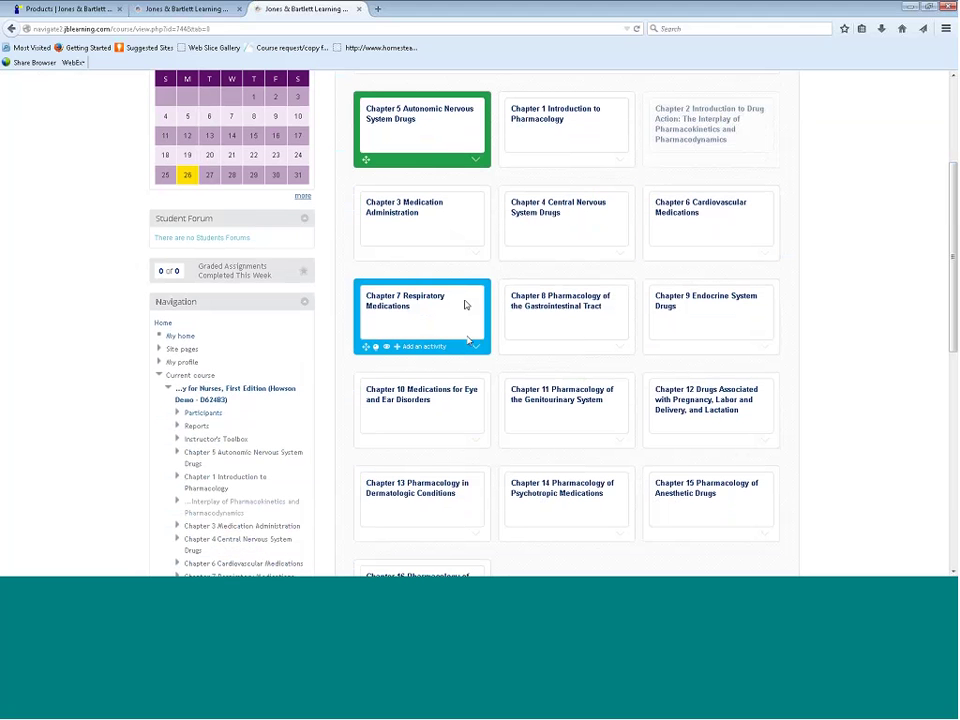
click(423, 347)
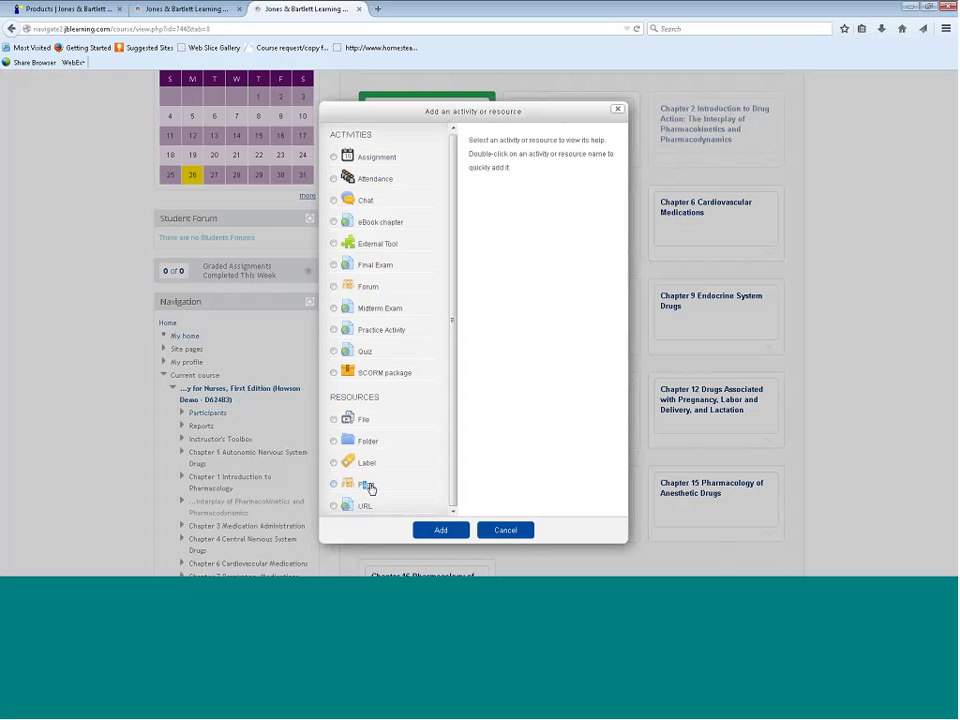
click(362, 484)
click(441, 530)
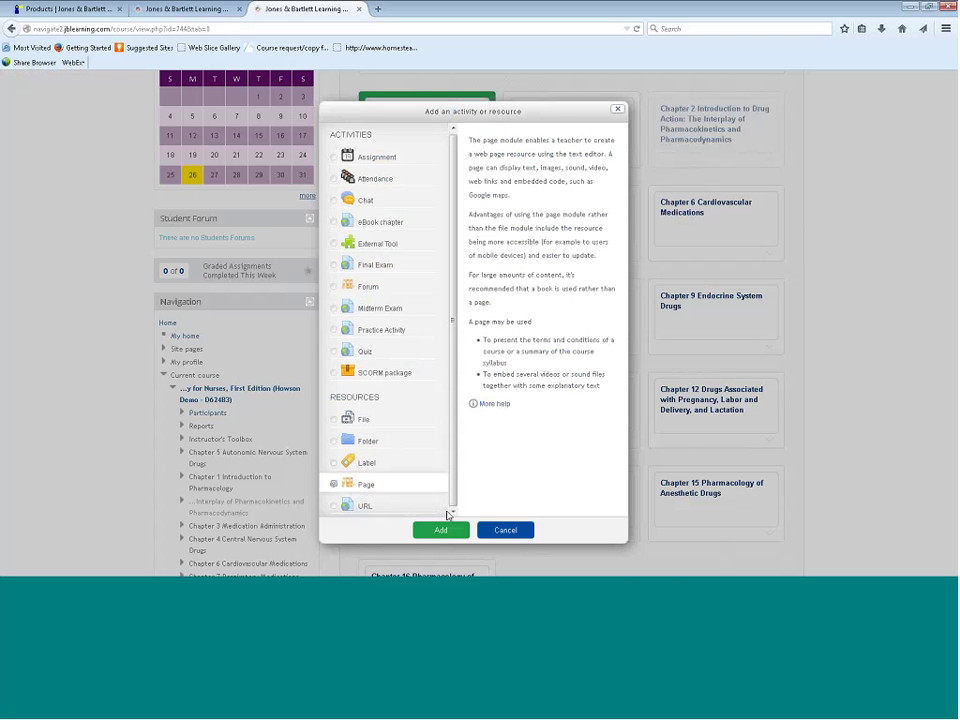
- Open the bookmarked YouTube video Understanding Asthma - 360p [Animation] in a new tab, pause it, and copy its embed code
click(379, 11)
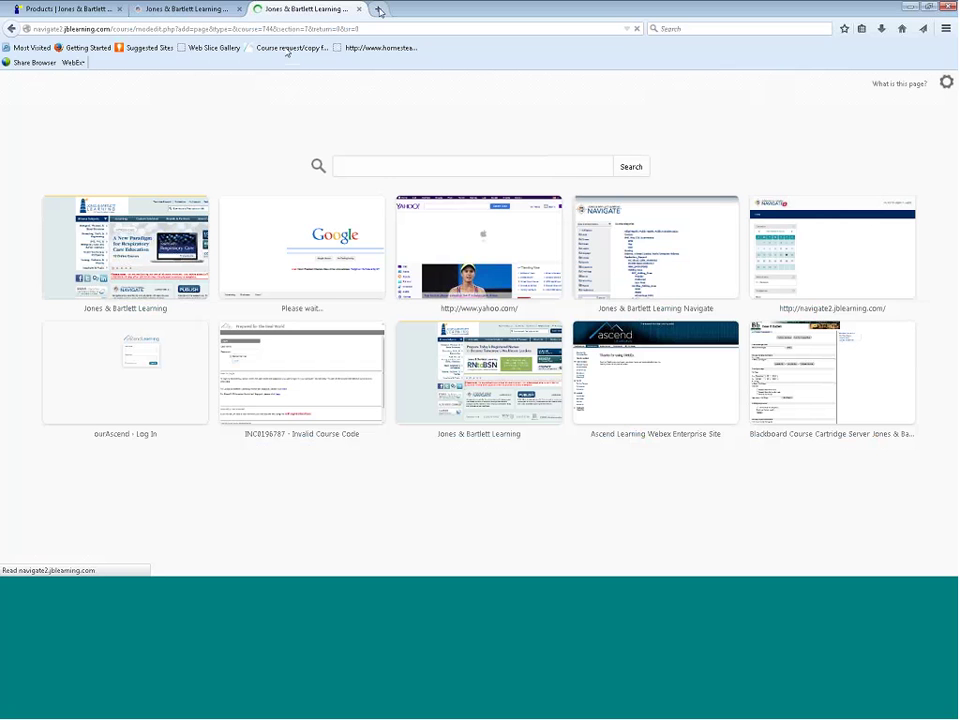
click(862, 31)
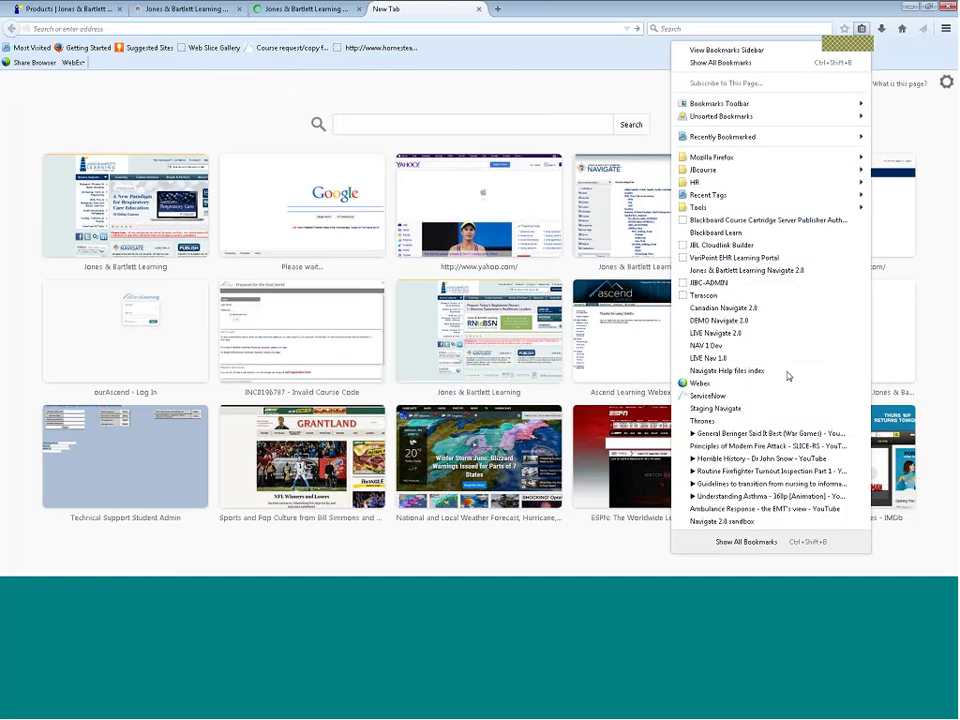
click(752, 496)
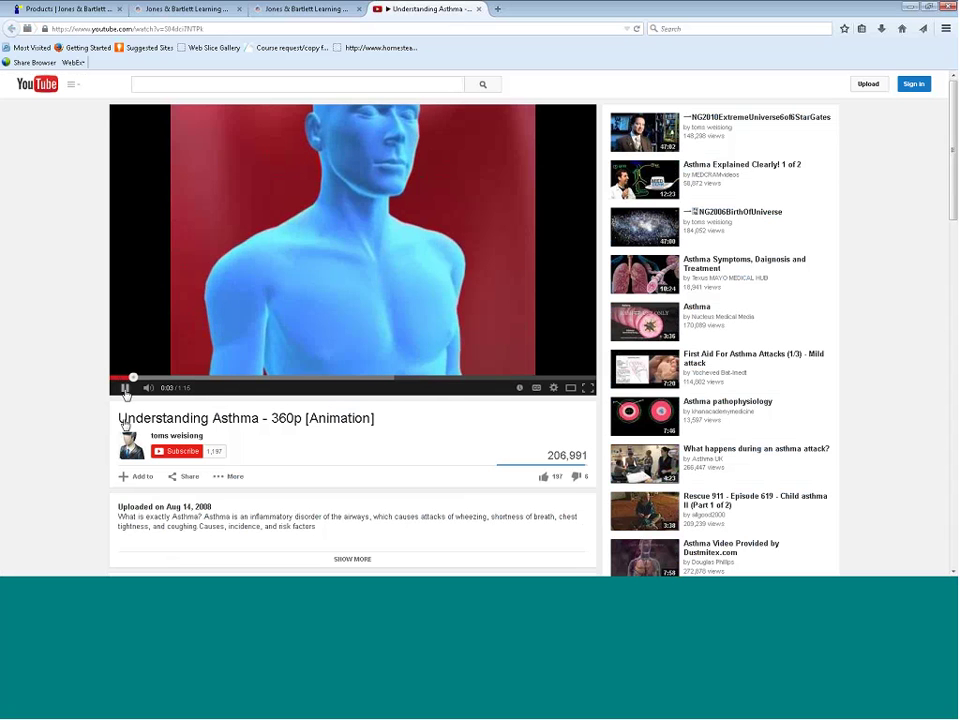
click(125, 389)
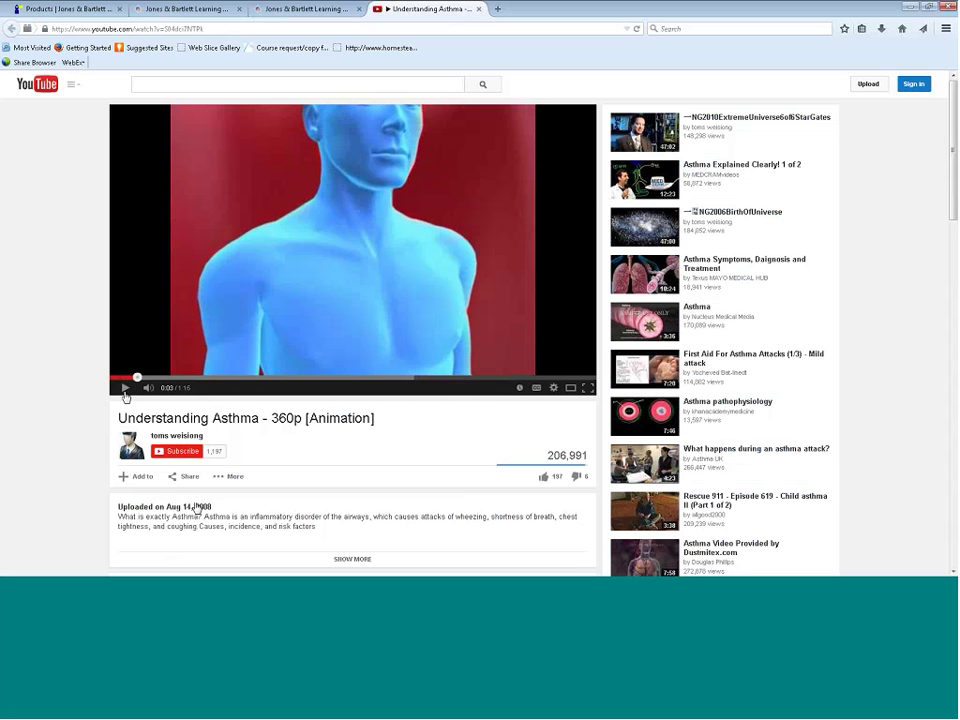
click(186, 478)
click(177, 508)
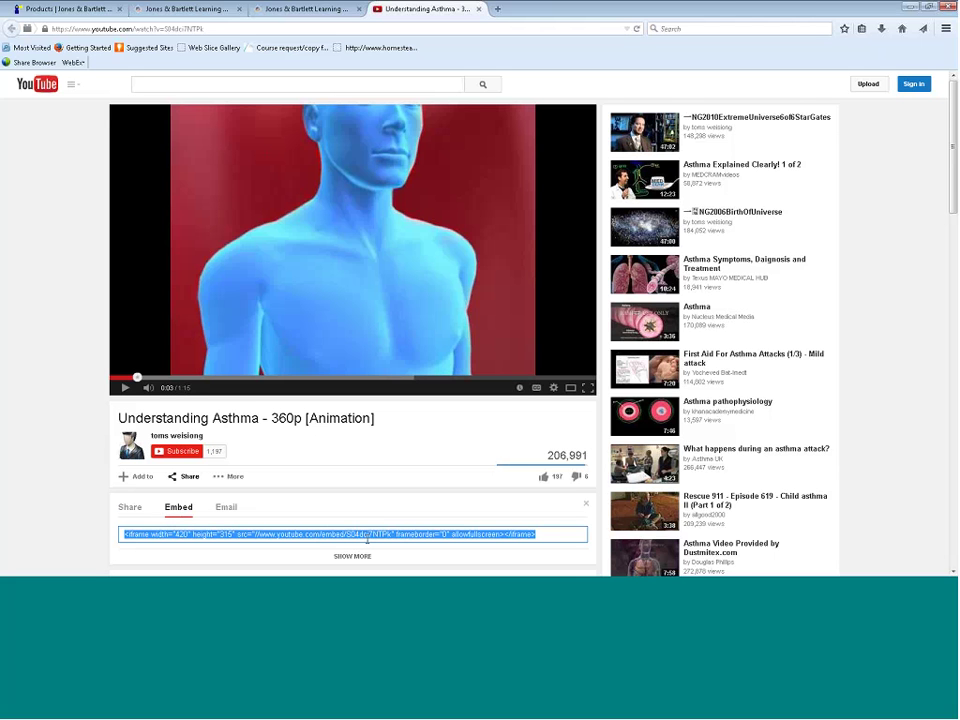
- Return to the new Chapter 7 page form, name the page VIDEO Asthma animation, and enter VIDEO as its description
click(308, 10)
click(476, 232)
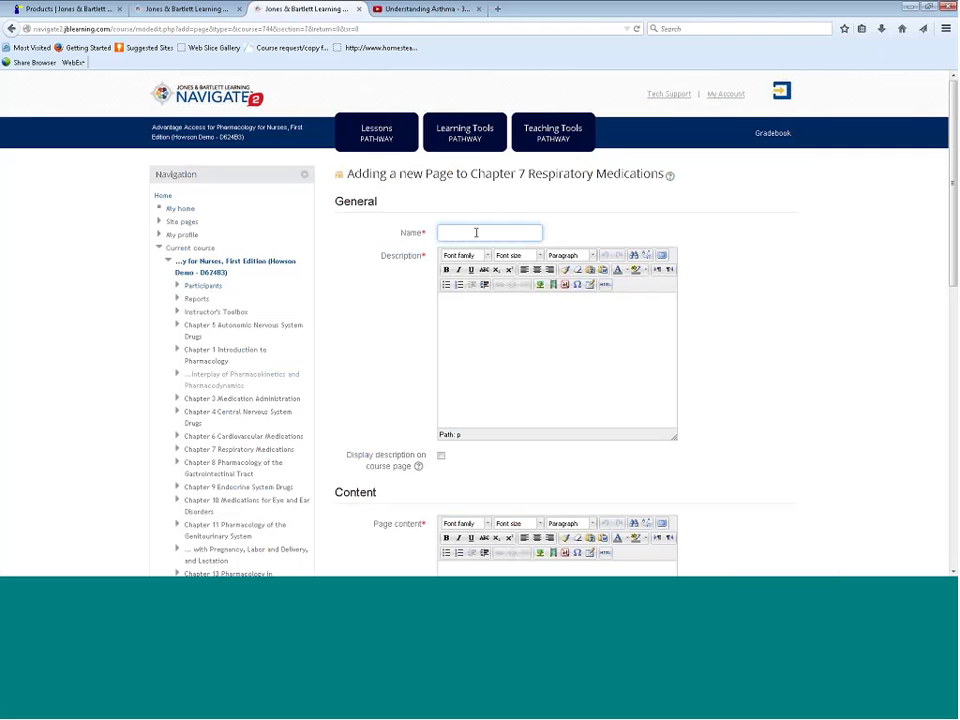
text(VIDEO Asthma animation)
click(531, 314)
text(VIDEO)
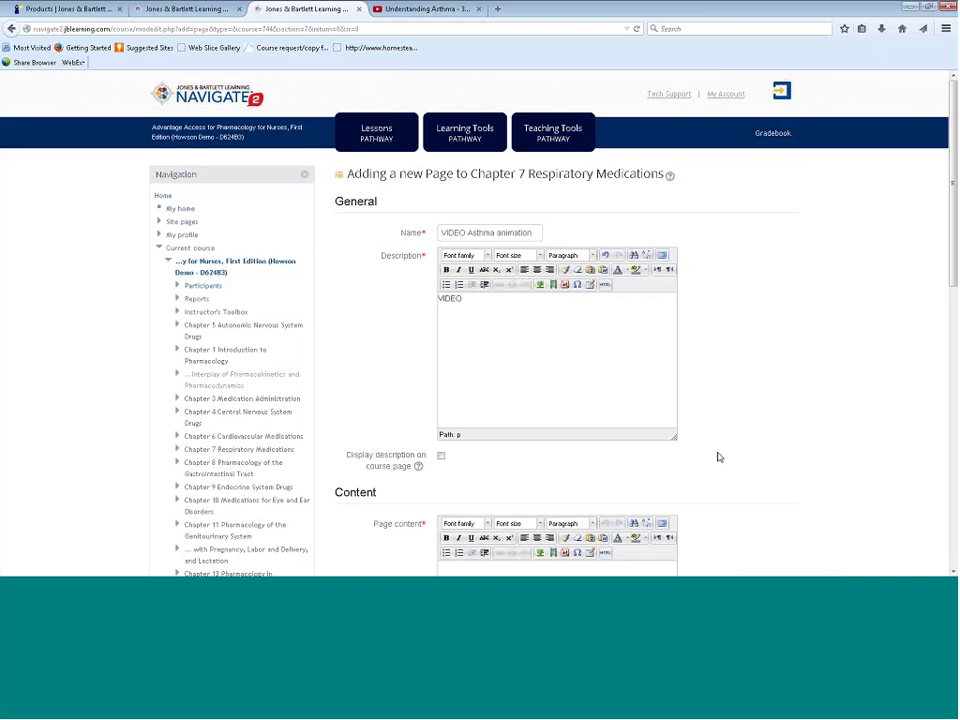
scroll(482, 328, down, 5)
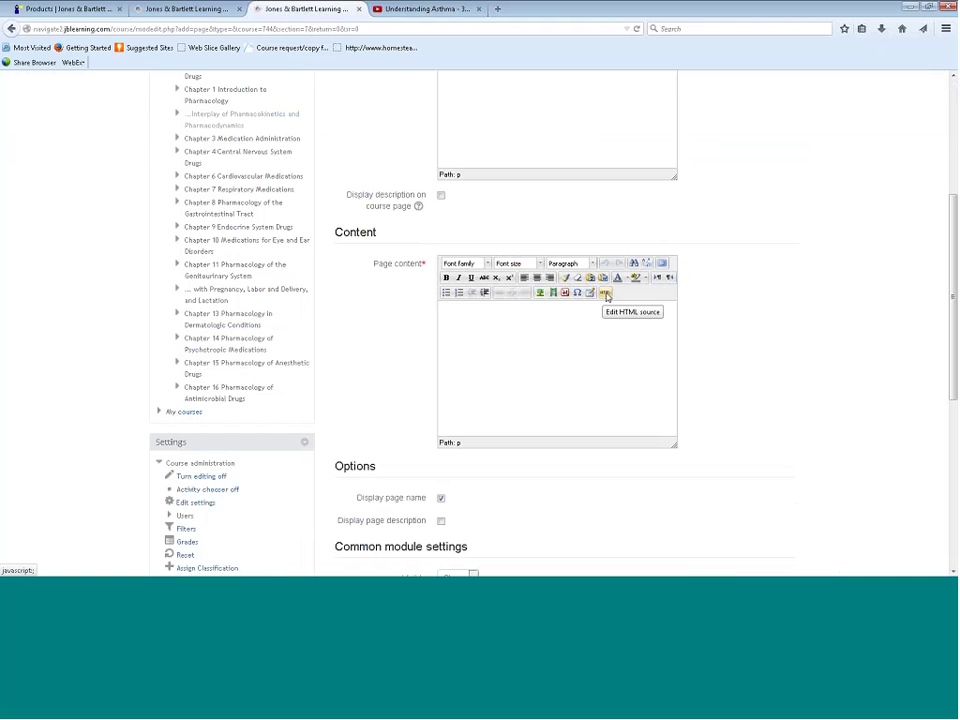
- Insert the copied Asthma video embed code into the page content's HTML source, then save the page and return to the course
click(606, 293)
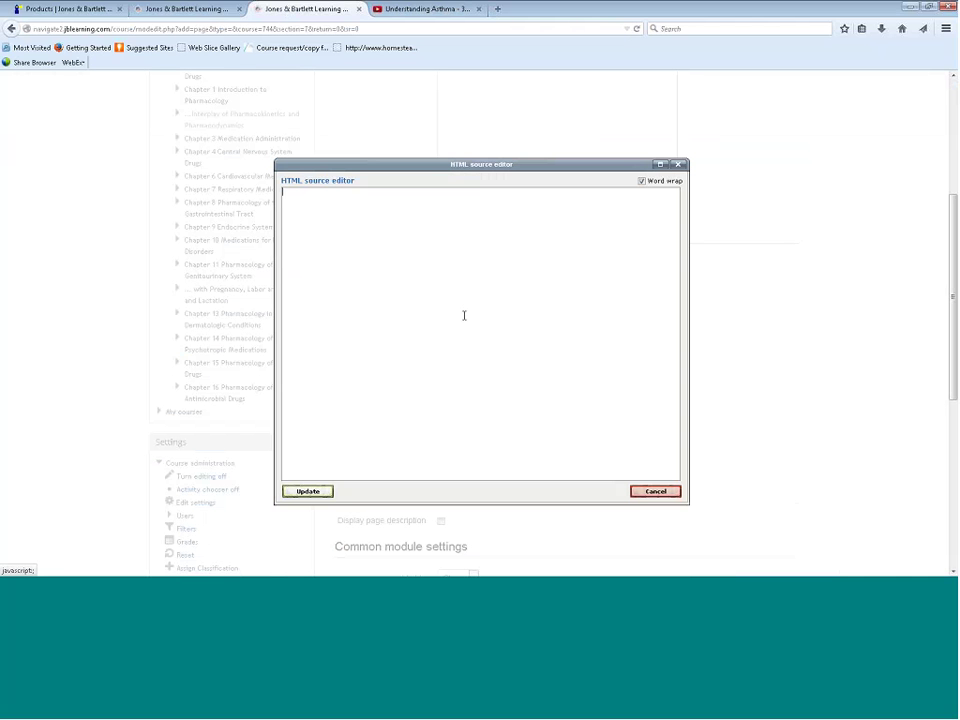
text(<iframe width="420" height="315" src="//www.youtube.com/embed/304dcl7NTPk" frameborder="0" allowfullscreen></iframe>)
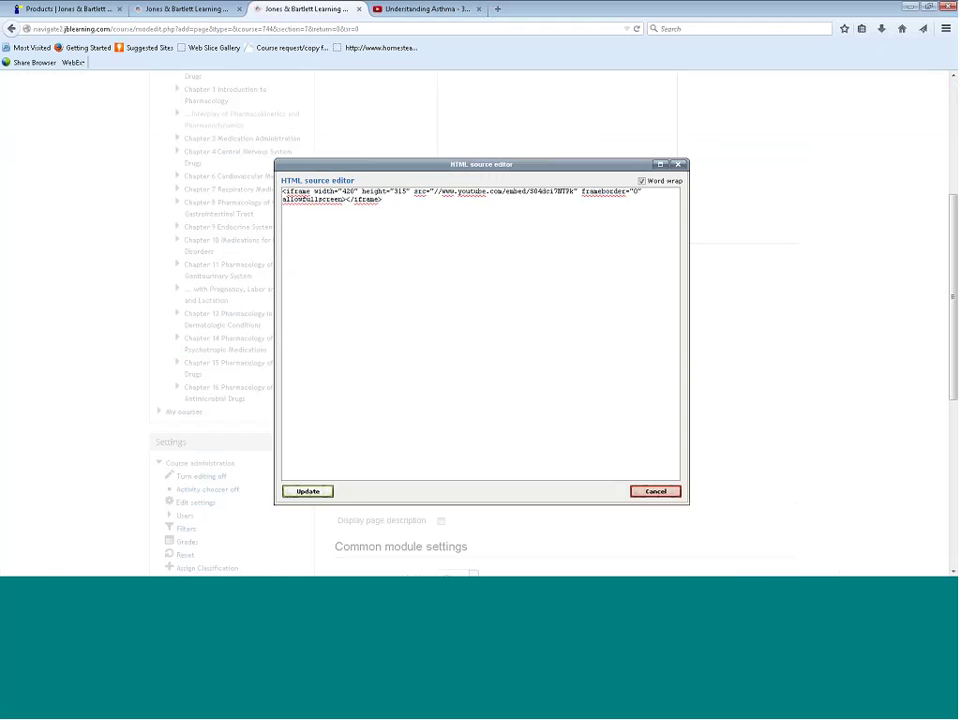
click(309, 492)
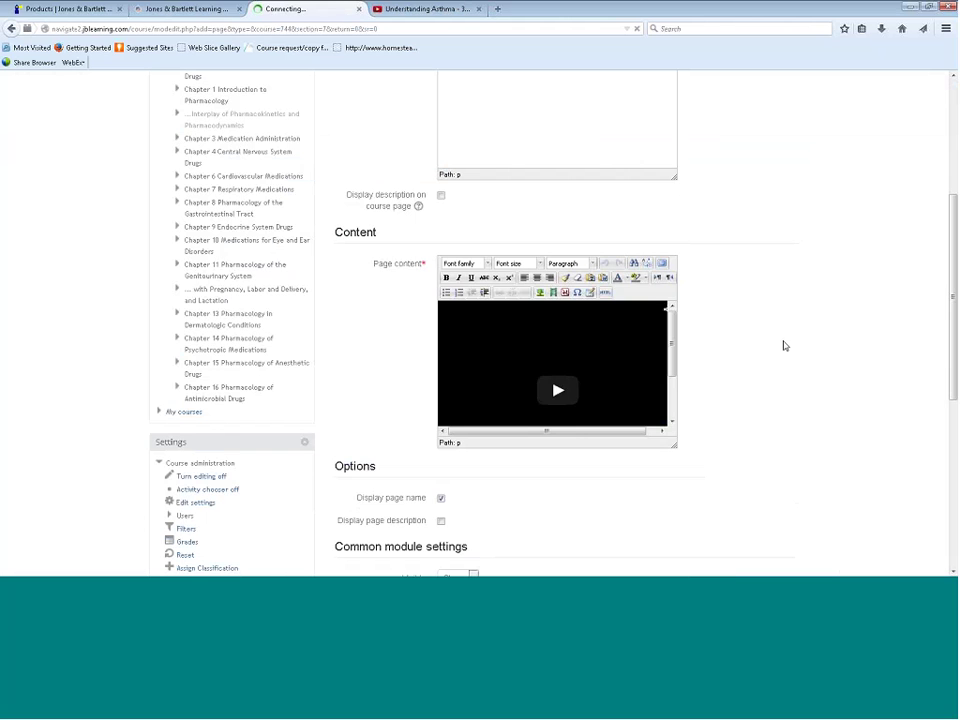
scroll(769, 345, down, 5)
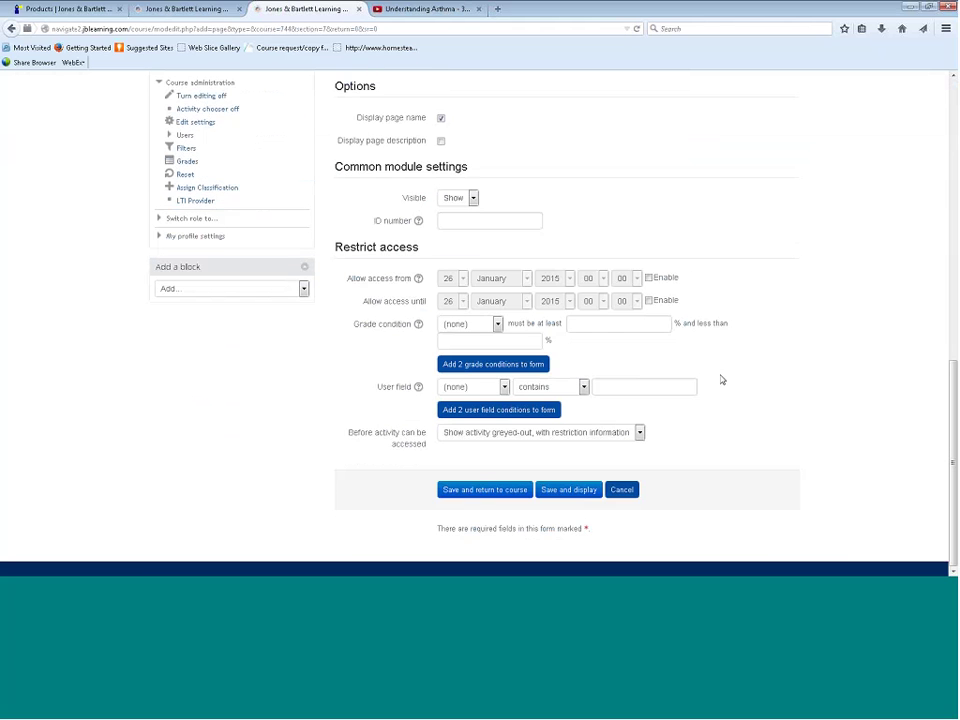
click(484, 492)
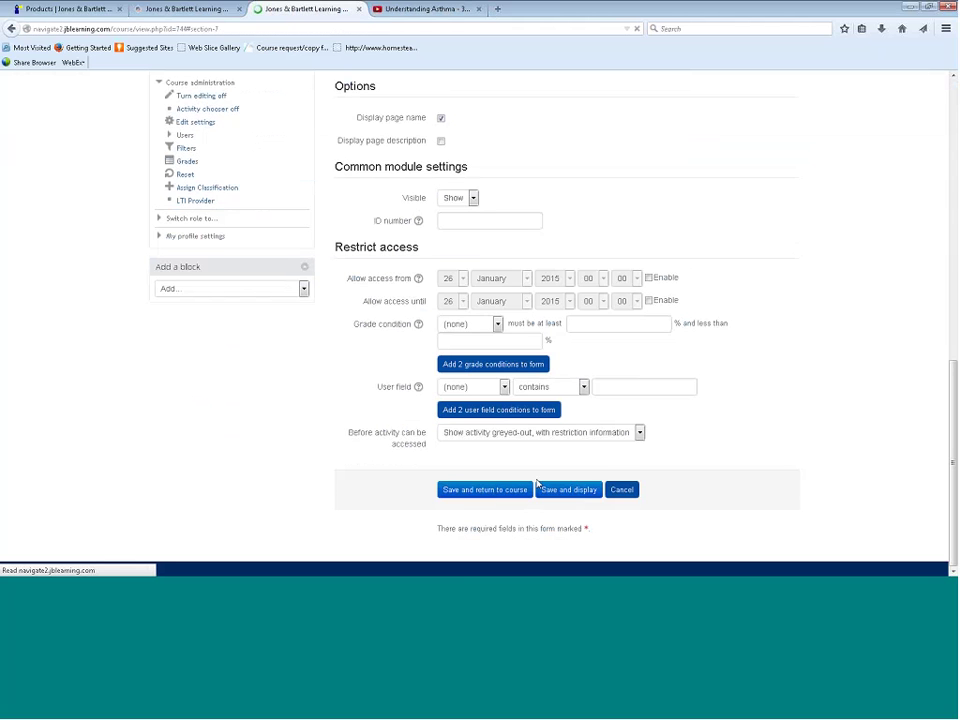
- Expand Chapter 7 Respiratory Medications to check for the VIDEO Asthma animation page, then collapse the chapter
mouse_move(448, 514)
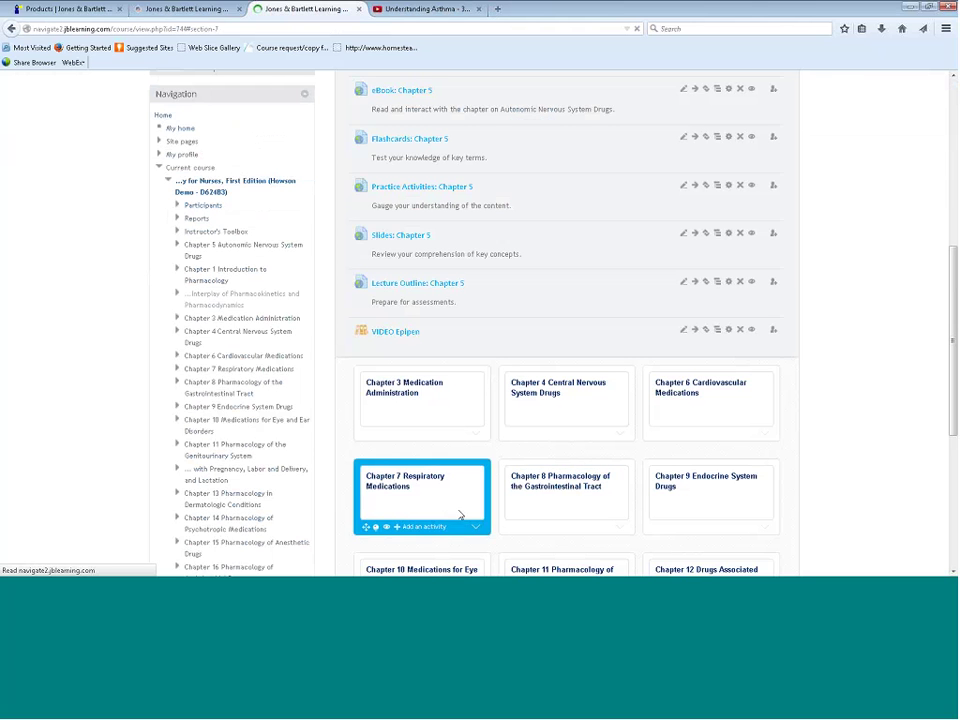
scroll(477, 529, down, 3)
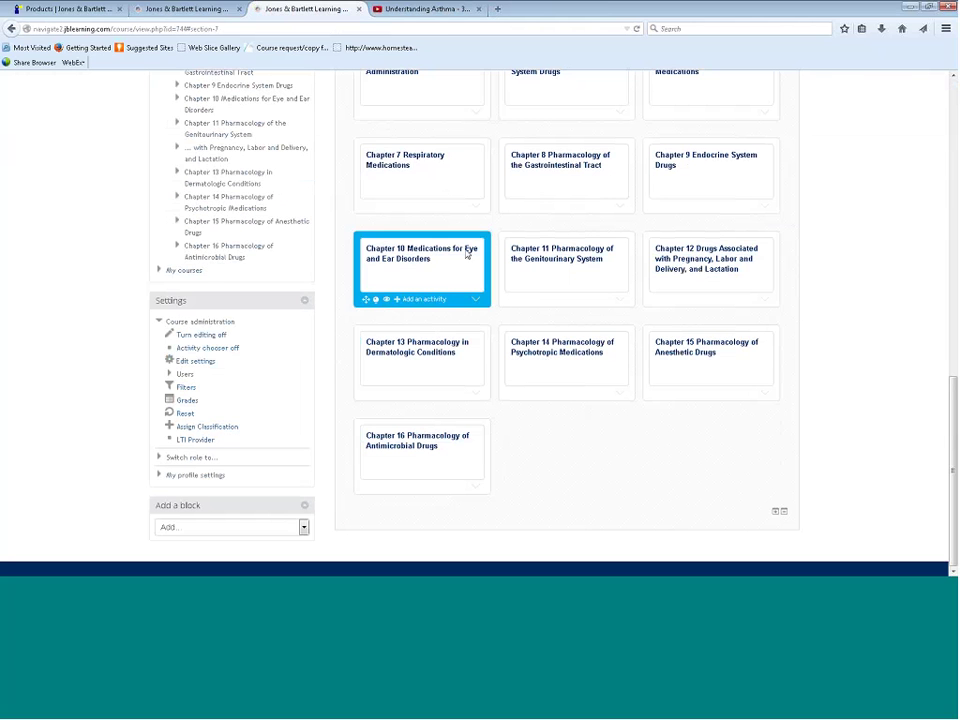
click(478, 208)
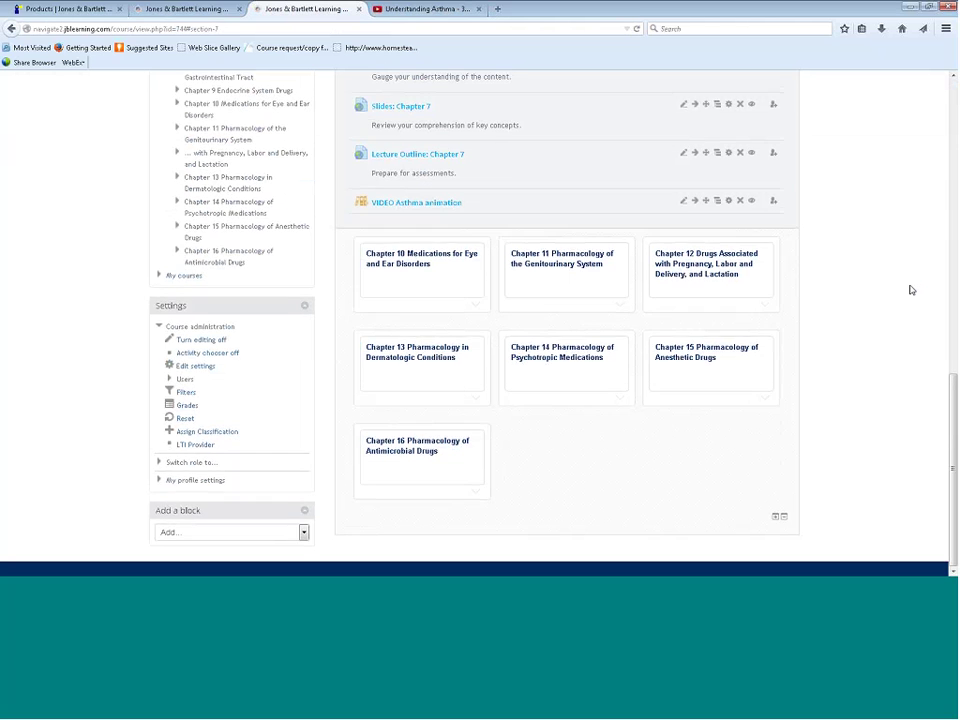
scroll(911, 290, up, 5)
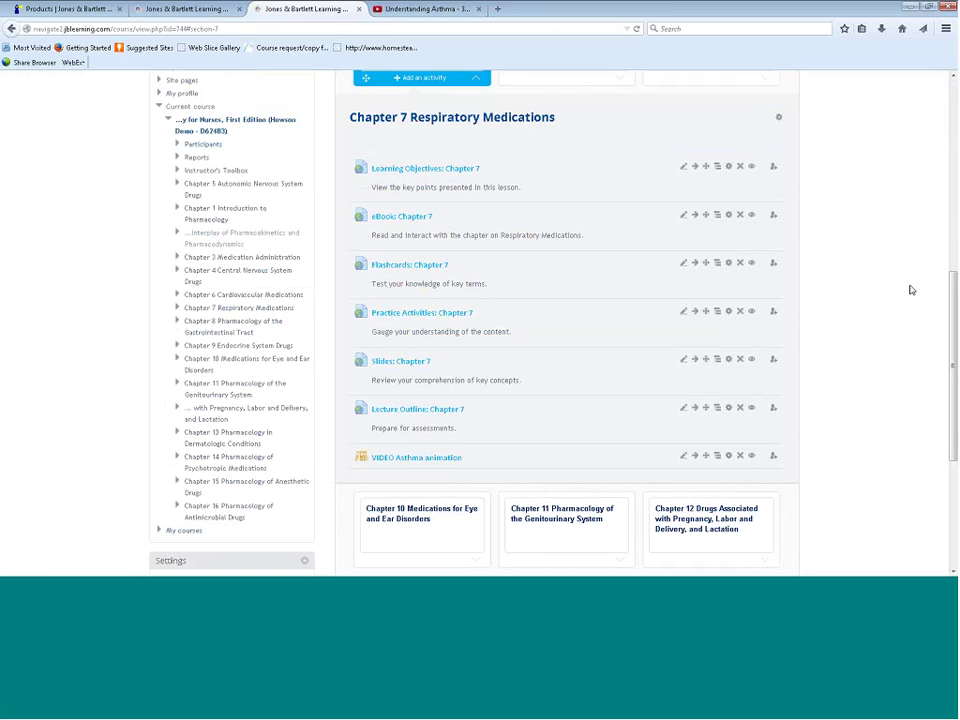
scroll(911, 290, up, 1)
click(499, 160)
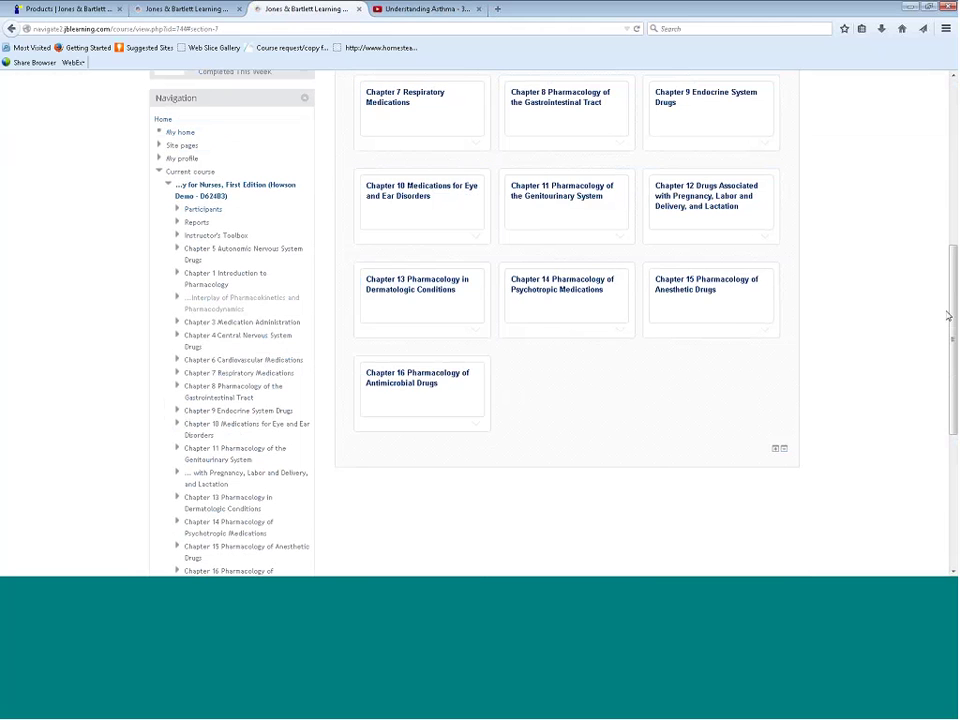
- Add a new Quiz activity to Chapter 5 Autonomic Nervous System Drugs
scroll(887, 330, up, 8)
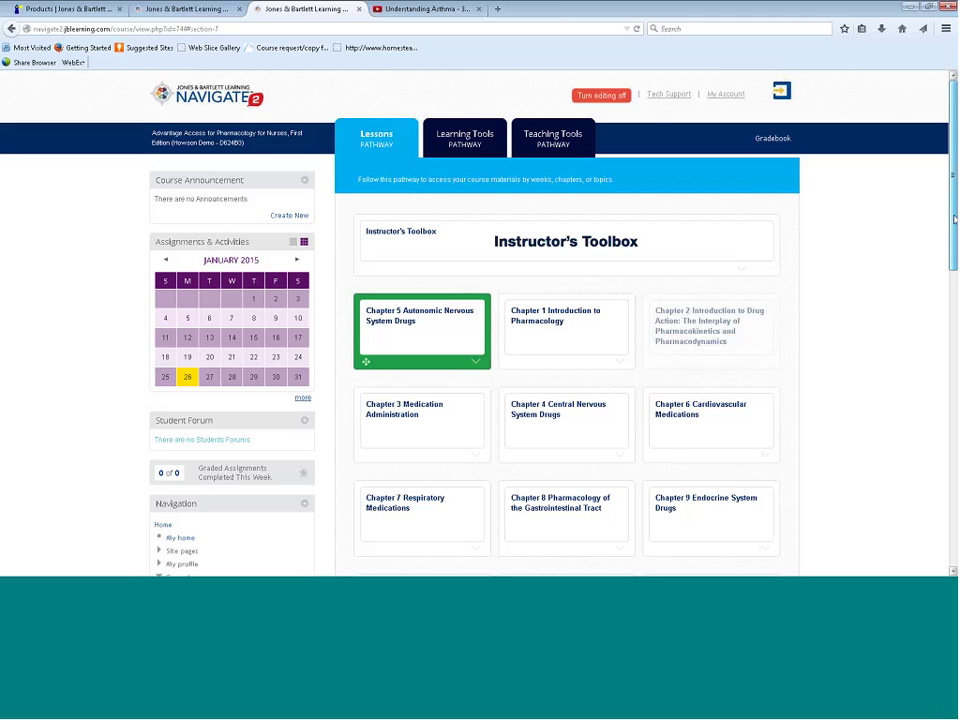
scroll(480, 320, down, 1)
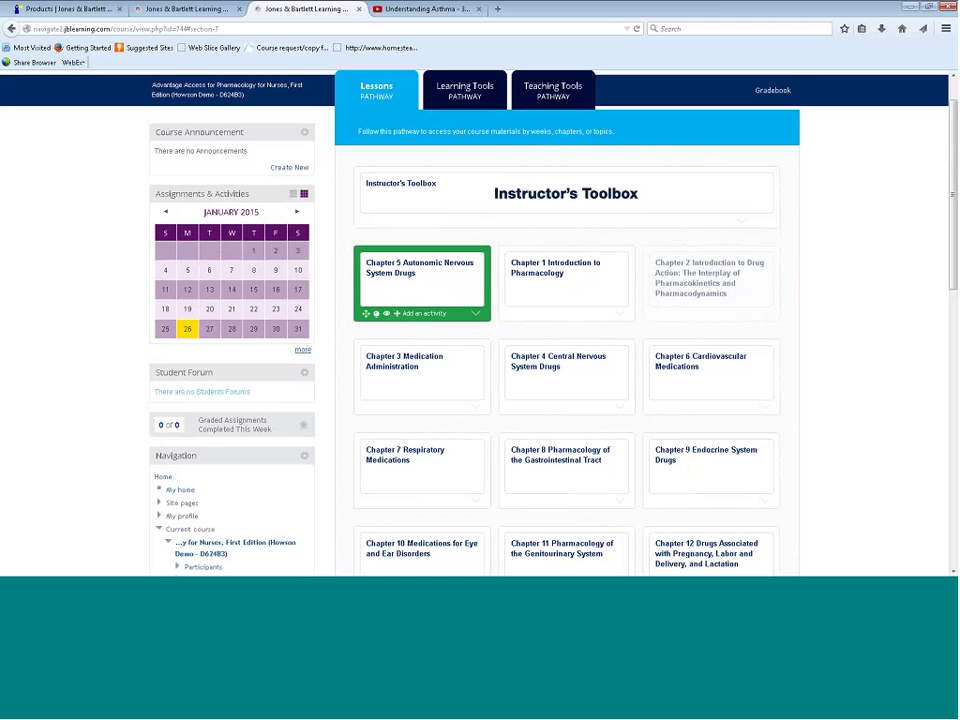
mouse_move(460, 265)
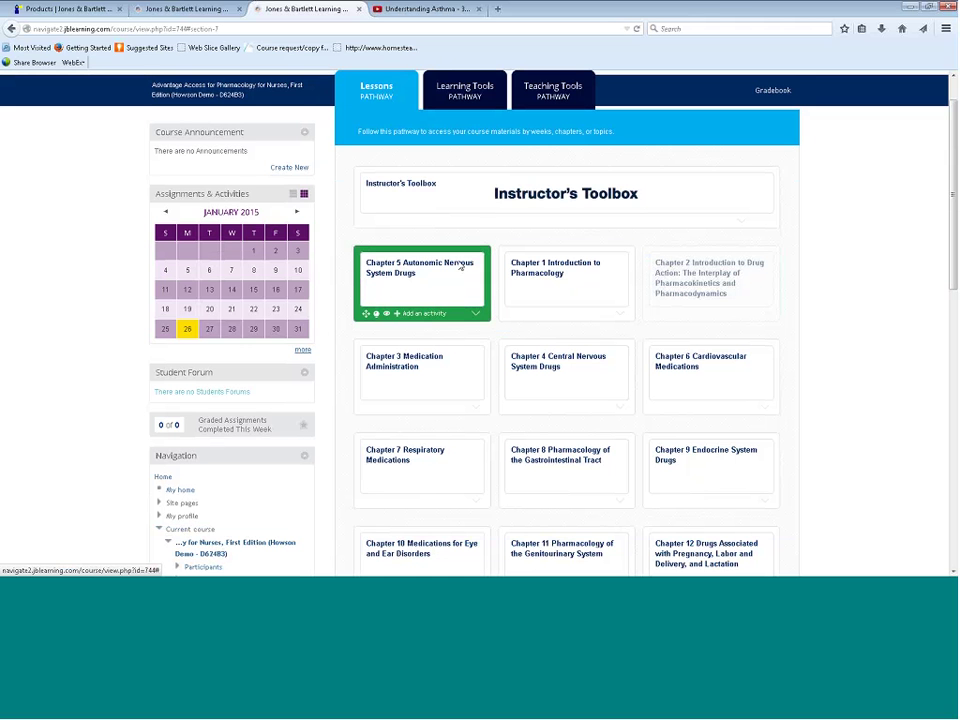
click(420, 315)
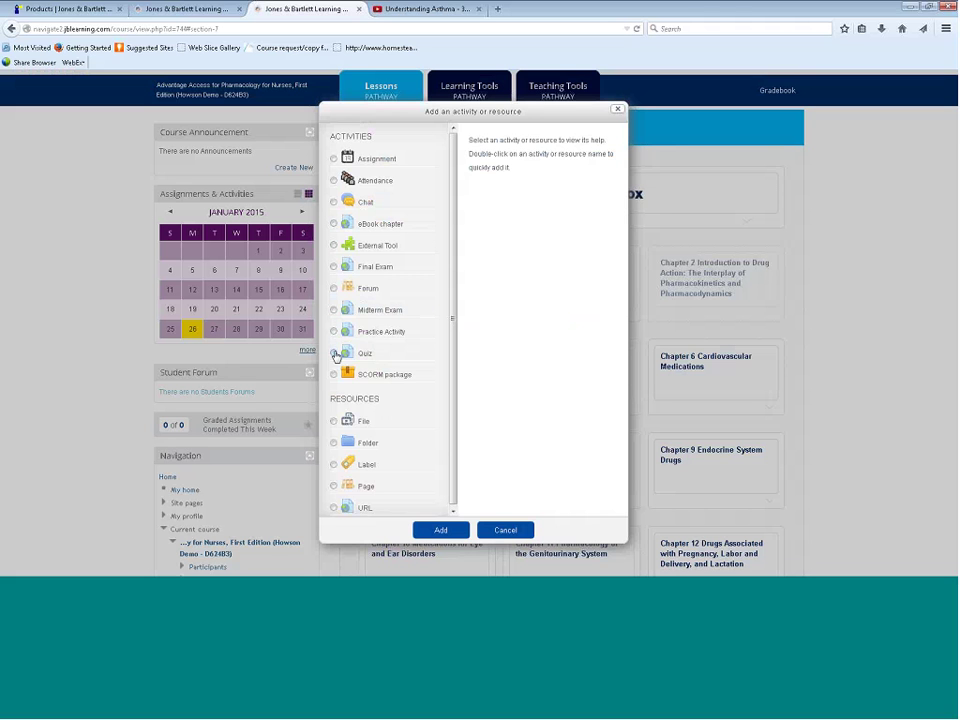
click(336, 354)
click(438, 533)
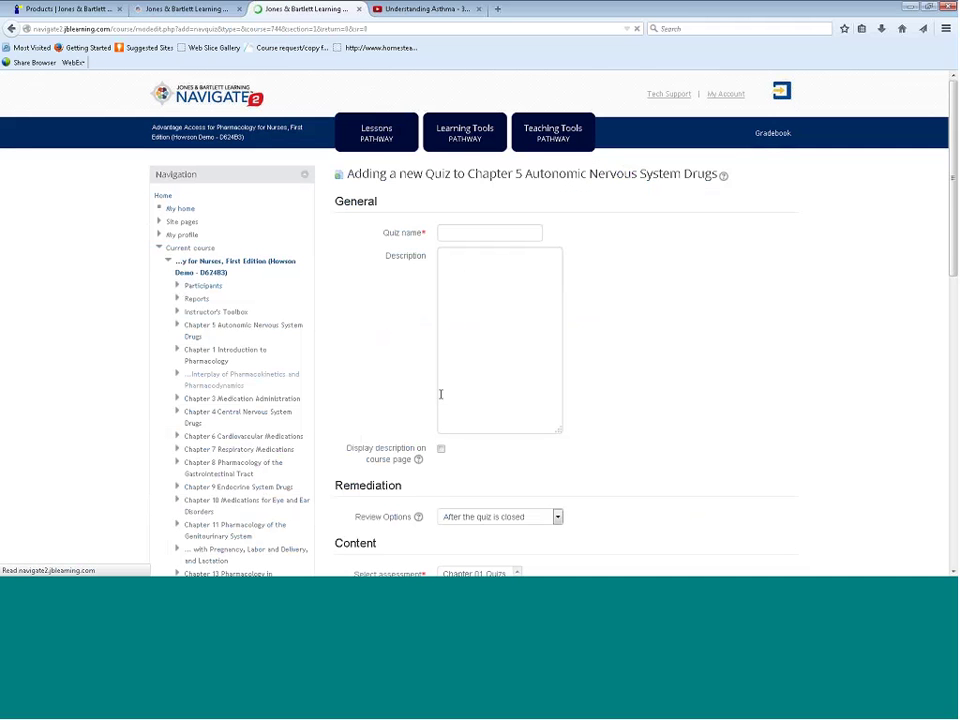
- Name the quiz Chapter 5 Quiz and select Chapter 05 Quiz as its assessment
click(471, 230)
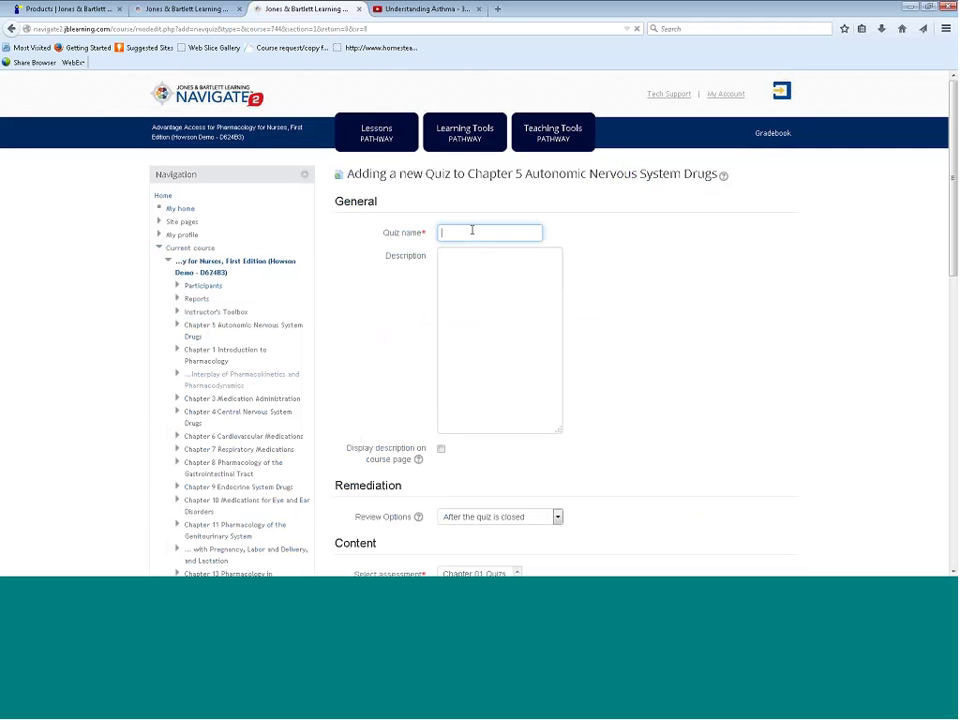
text(Chapter)
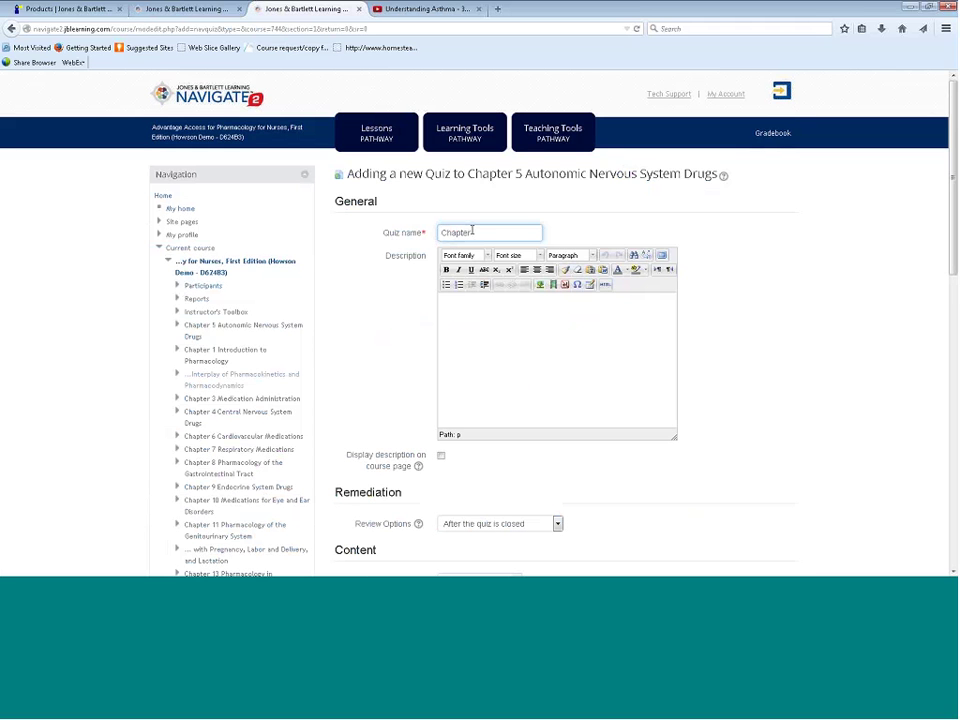
text( 5 Quiz)
scroll(757, 390, down, 5)
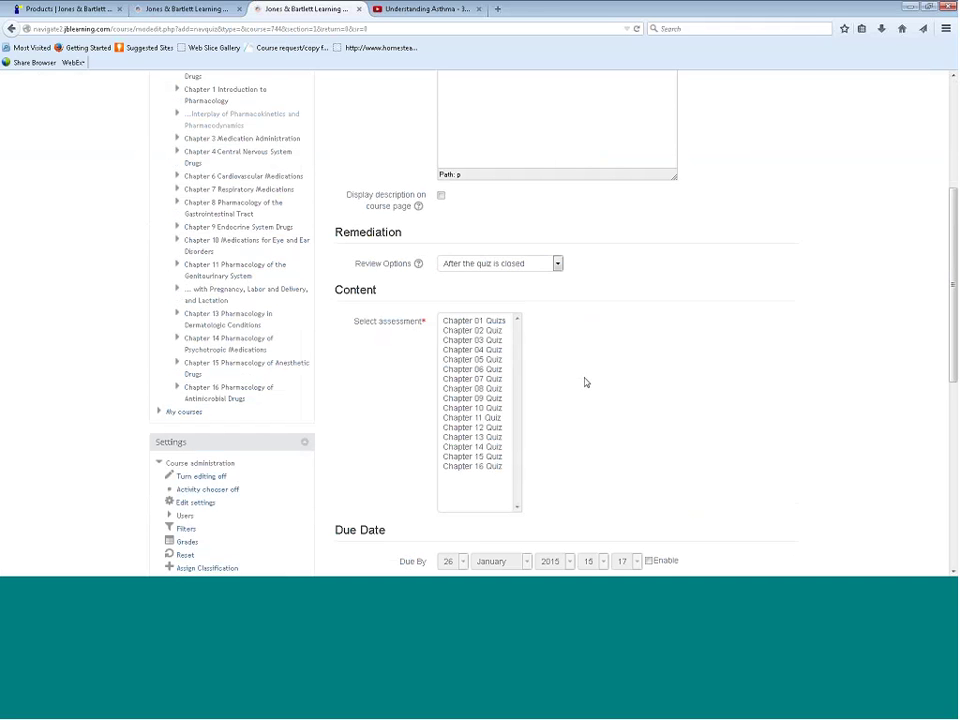
click(490, 368)
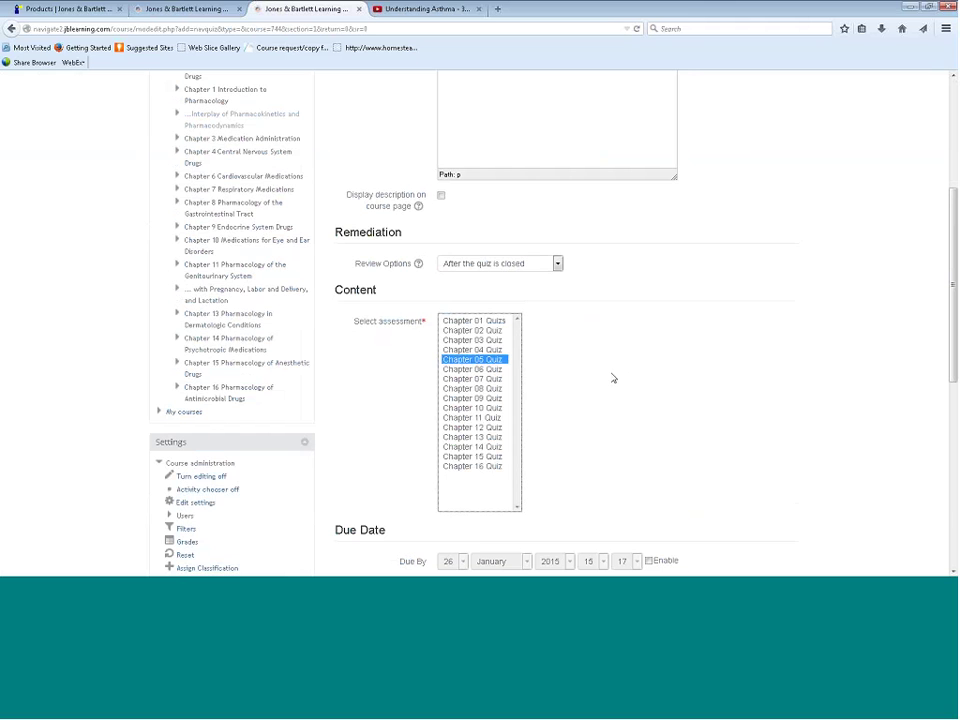
- Enable the quiz's due date and set it to 29 January 2015 at 10:00
scroll(621, 371, down, 5)
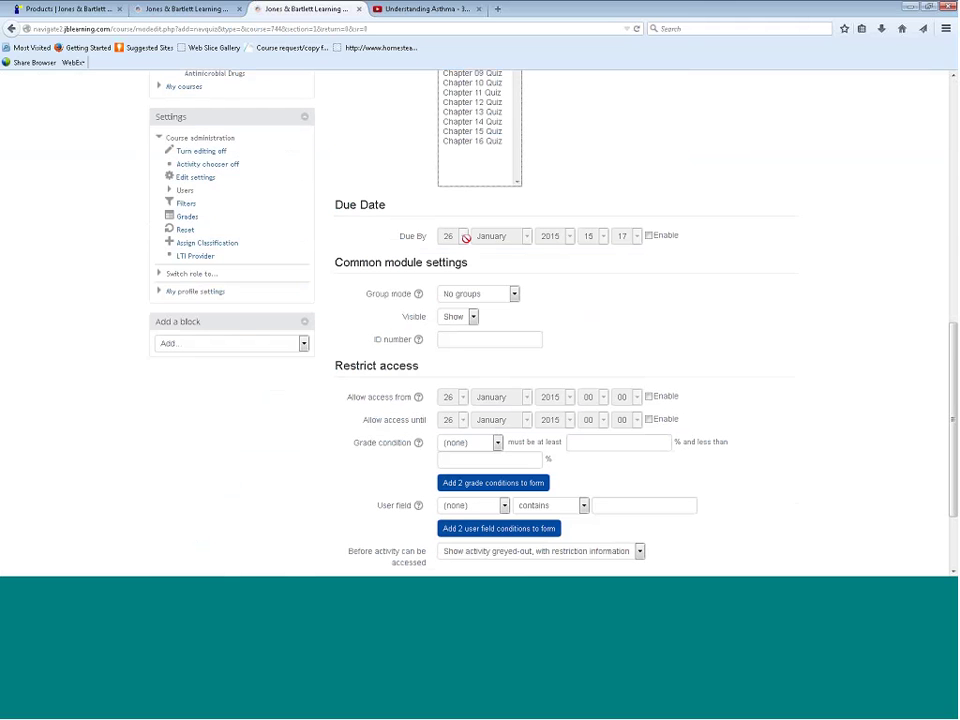
click(648, 236)
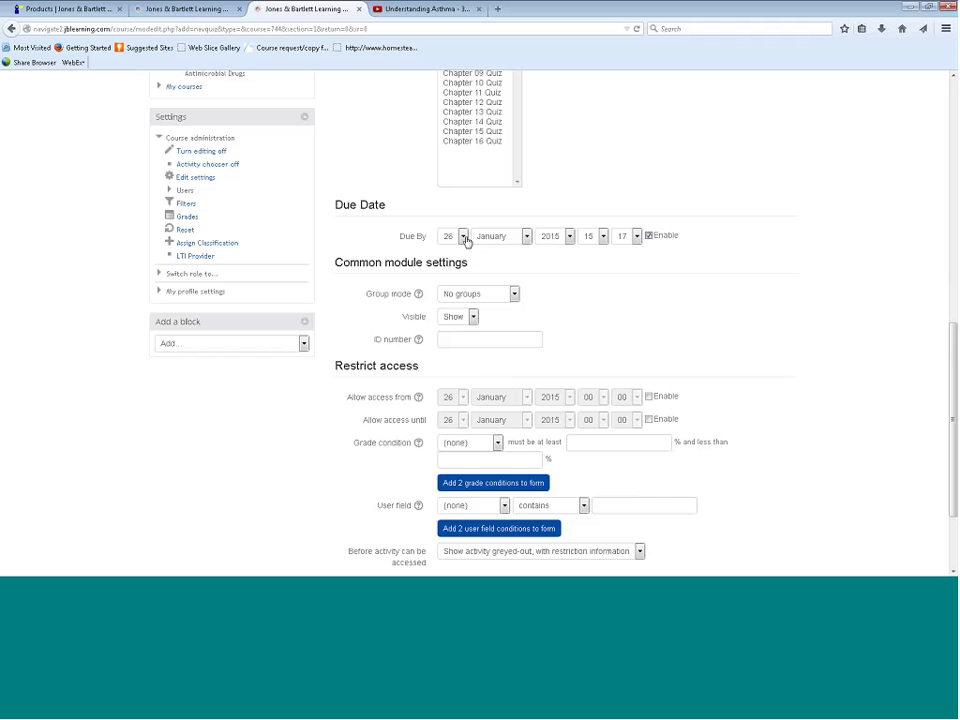
click(463, 236)
click(540, 214)
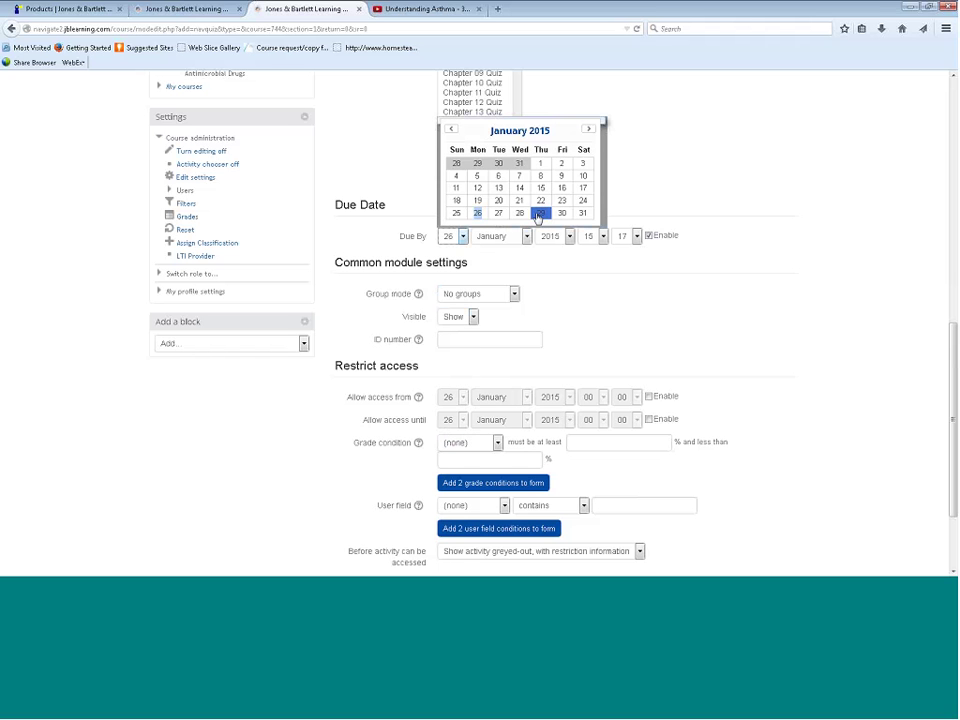
click(539, 214)
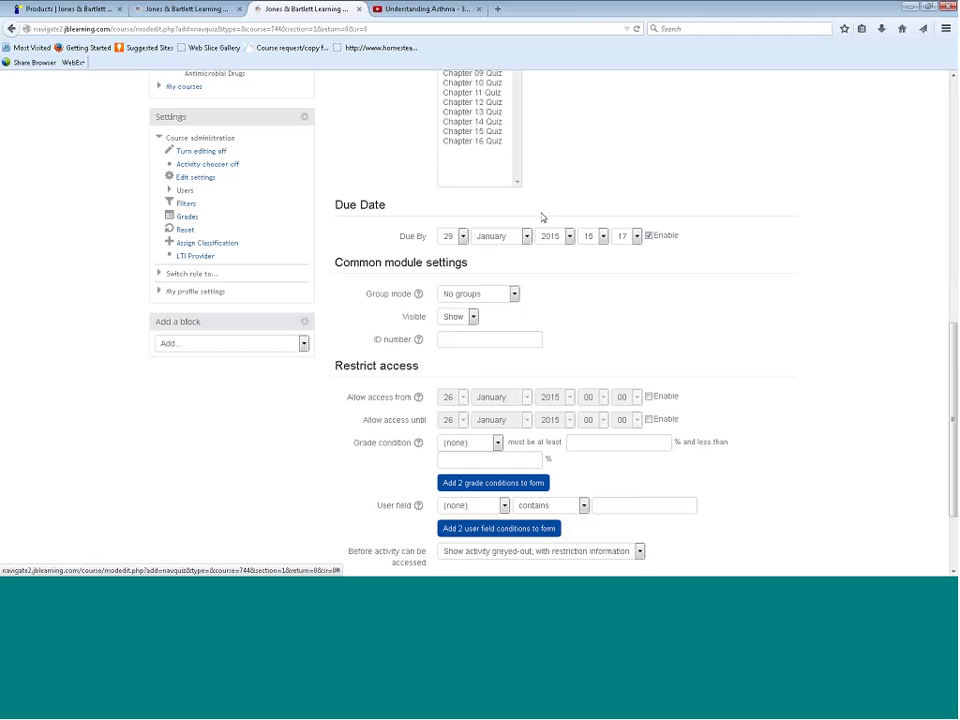
click(603, 236)
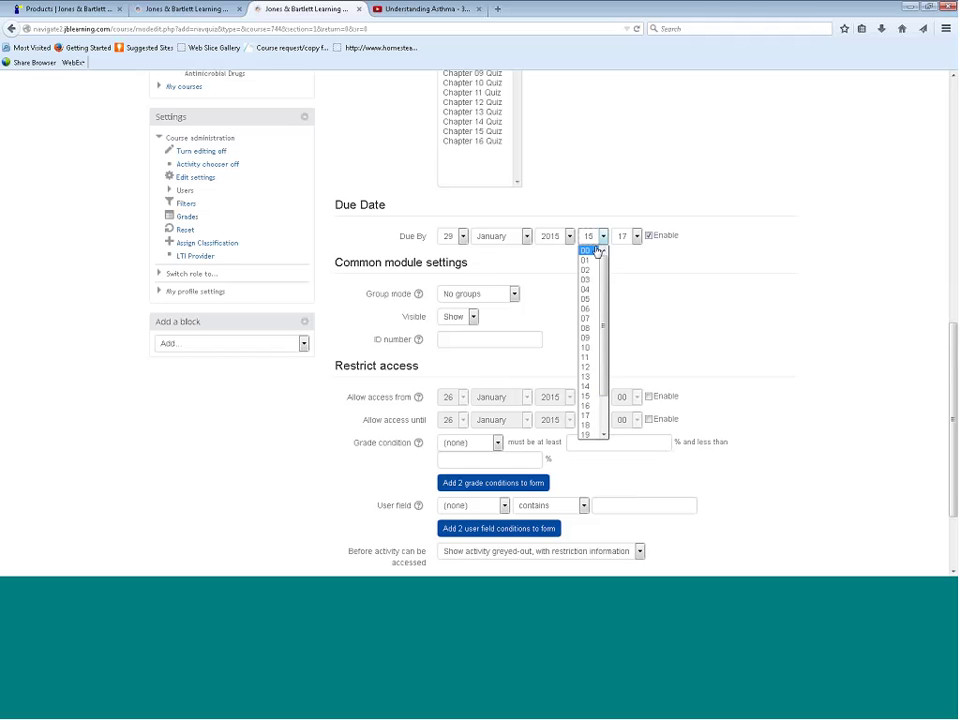
click(587, 350)
click(636, 236)
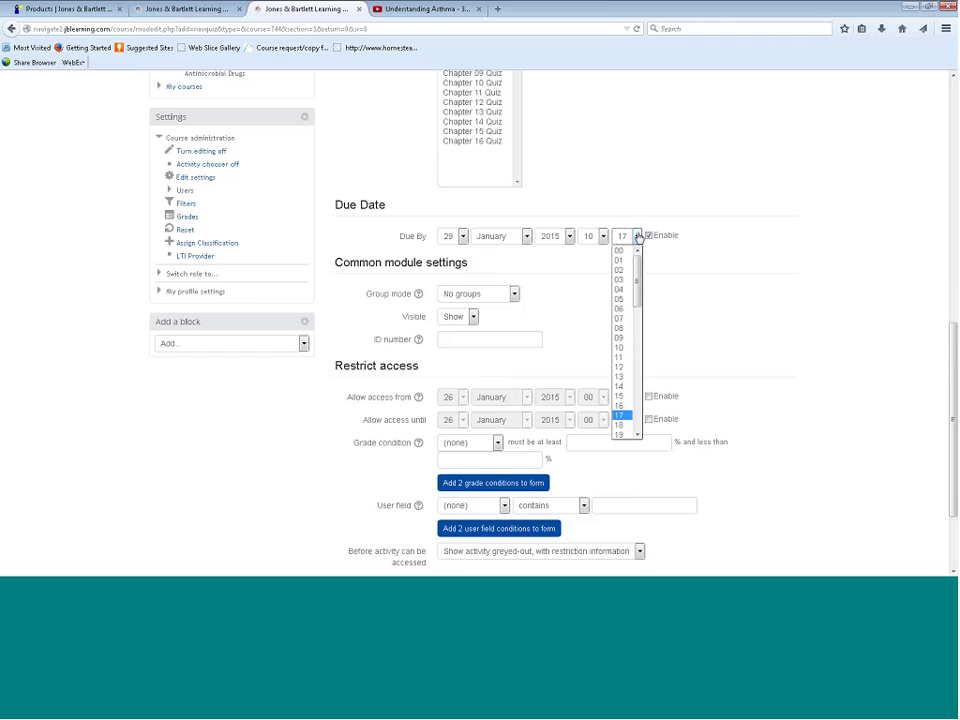
click(627, 251)
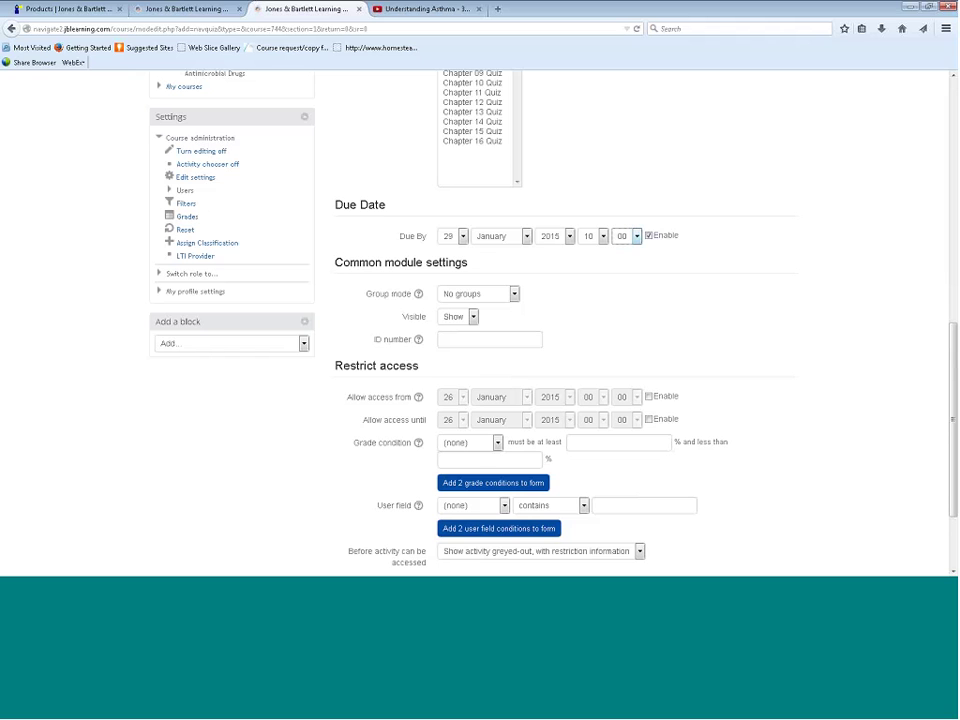
- Enable both the Allow access from and Allow access until dates in the quiz's access restrictions
scroll(799, 305, down, 1)
scroll(799, 305, down, 2)
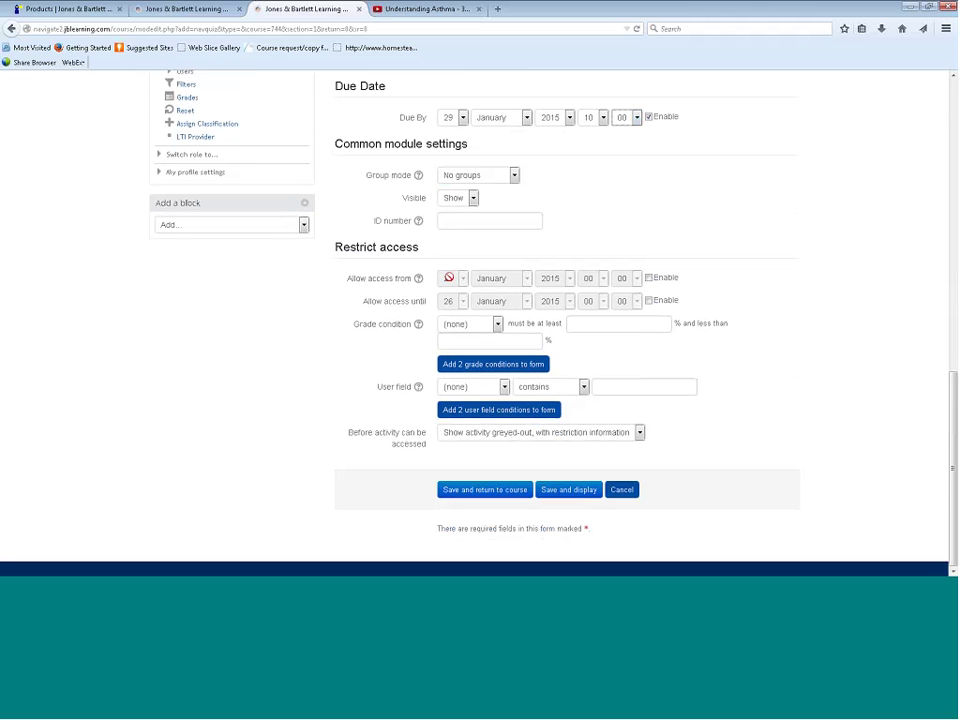
click(649, 280)
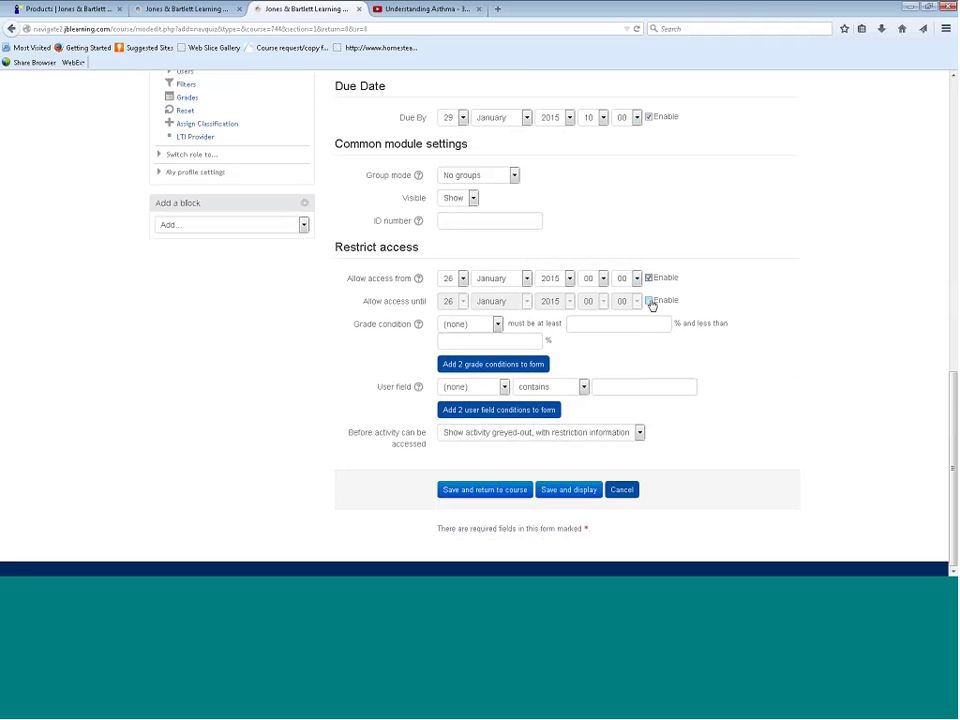
click(650, 301)
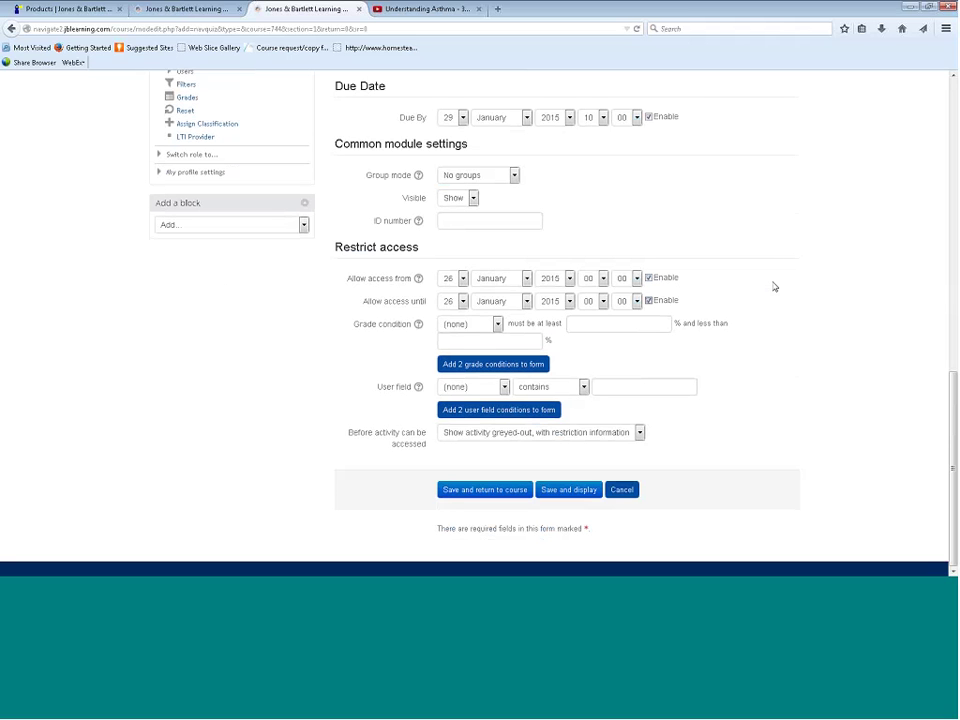
- Examine the available Review Options under Remediation, keeping After the quiz is closed
scroll(773, 287, up, 5)
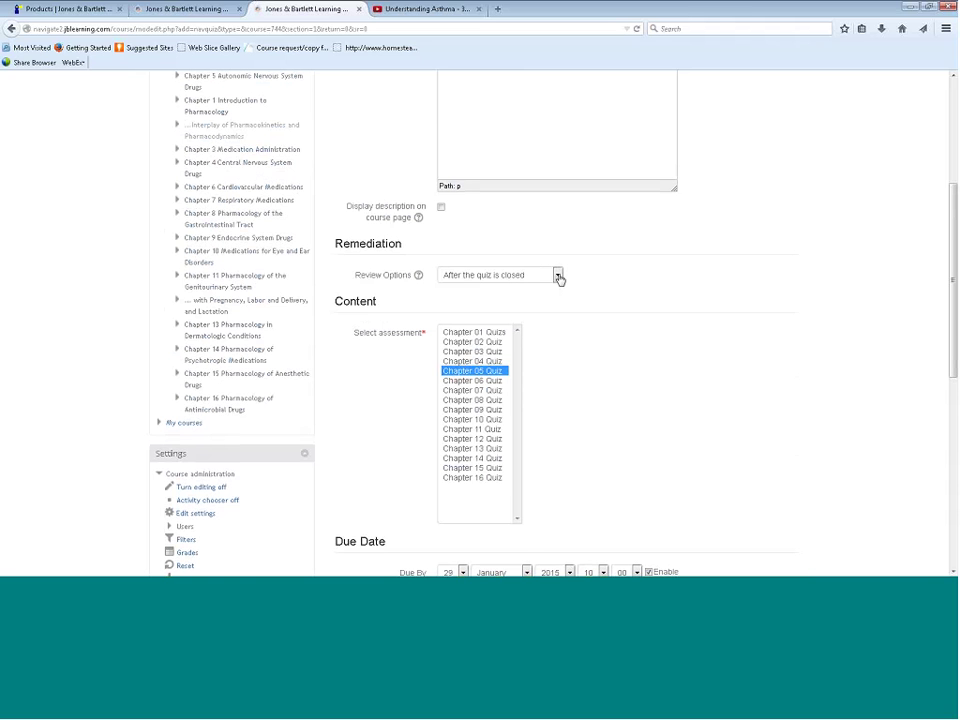
scroll(634, 306, down, 4)
scroll(560, 342, up, 5)
click(560, 342)
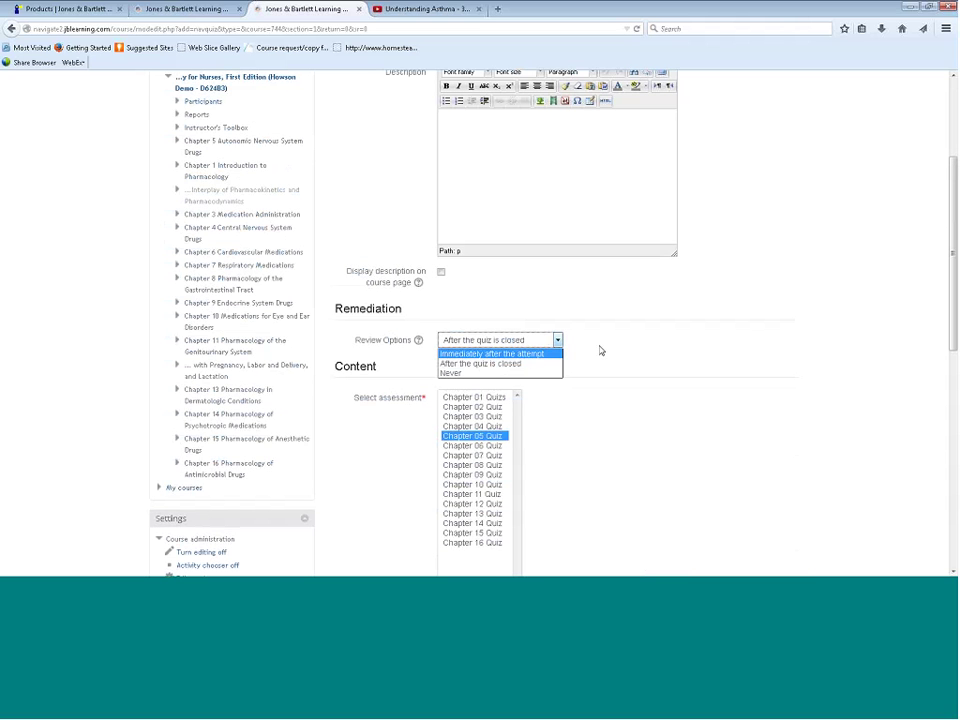
click(639, 339)
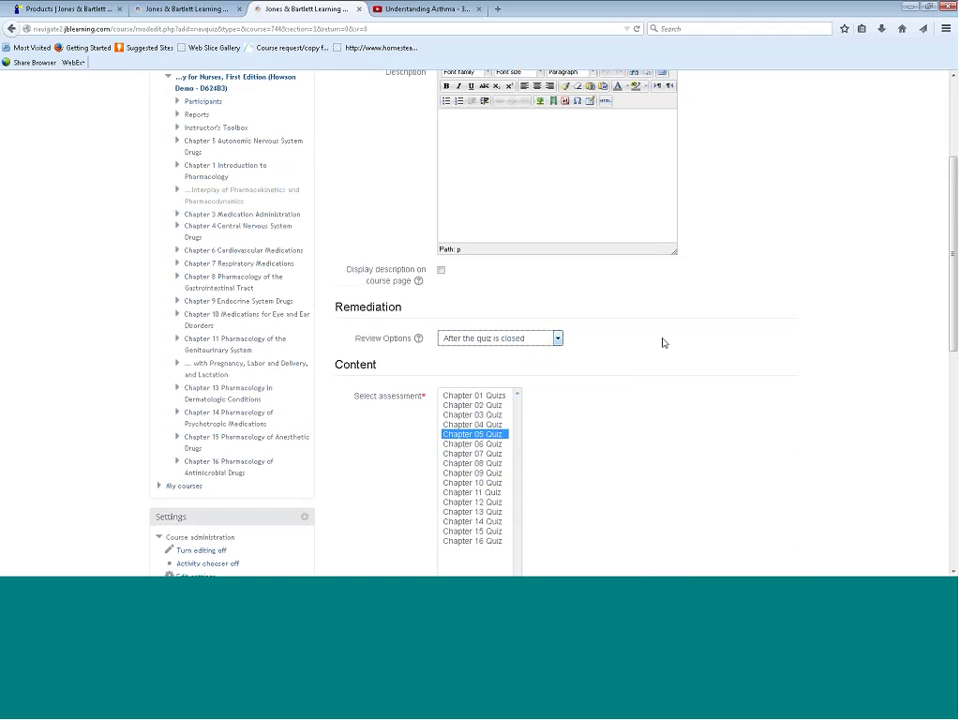
- Set the quiz's Allow access from date to 27 January 2015 in the access restrictions
scroll(662, 343, down, 5)
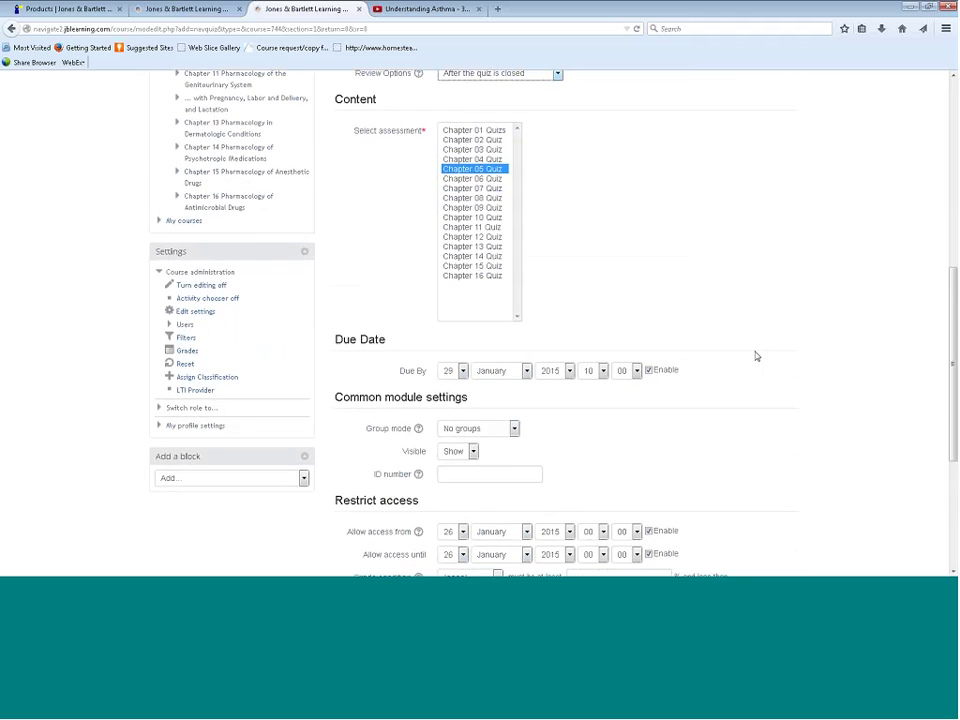
scroll(756, 356, down, 4)
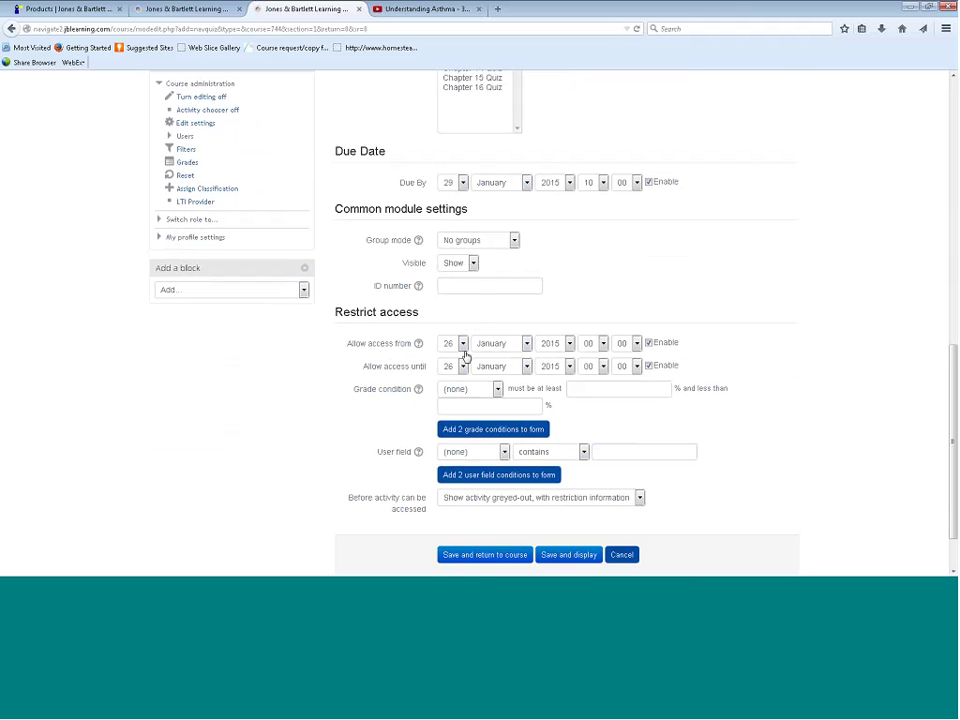
click(463, 344)
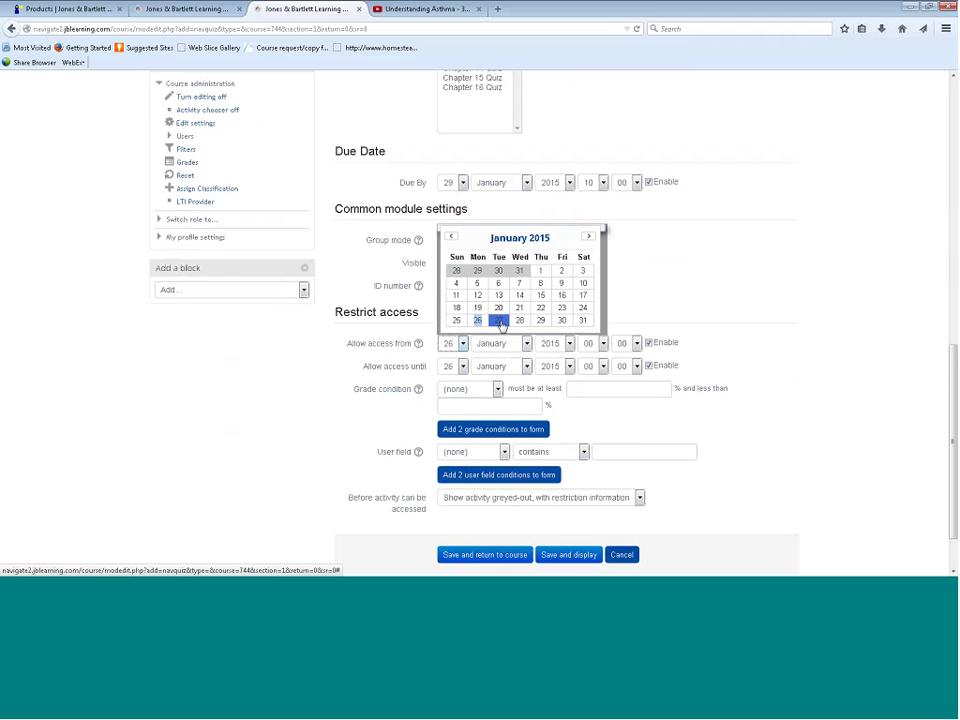
click(500, 321)
- Set the quiz's Allow access until date to 29 January 2015 at 09:55 and save the quiz, returning to the course
click(462, 367)
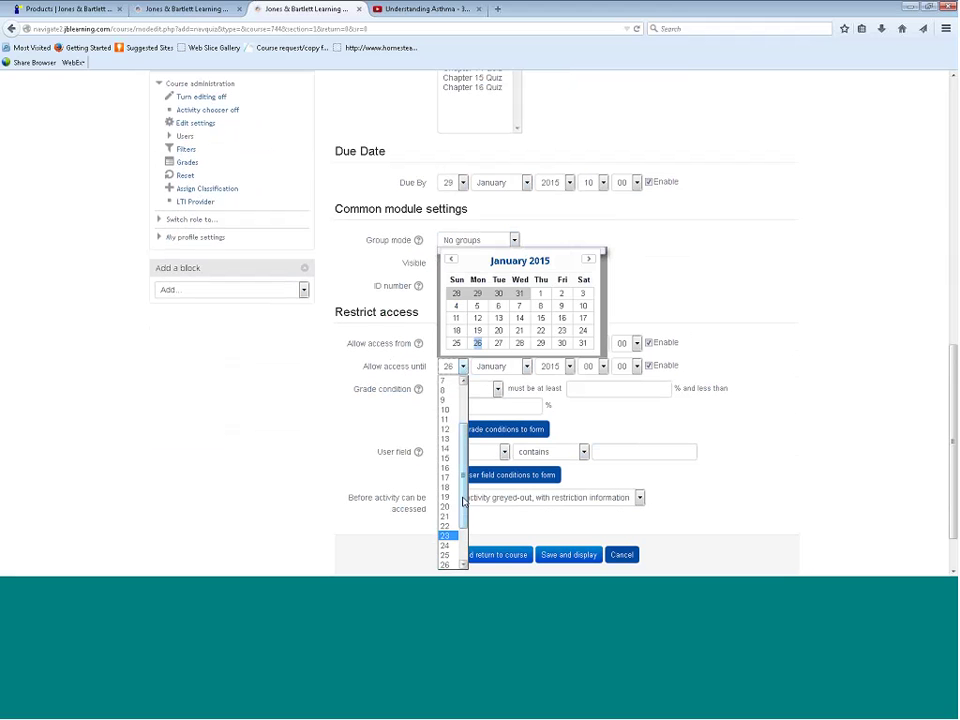
scroll(459, 529, down, 2)
click(452, 536)
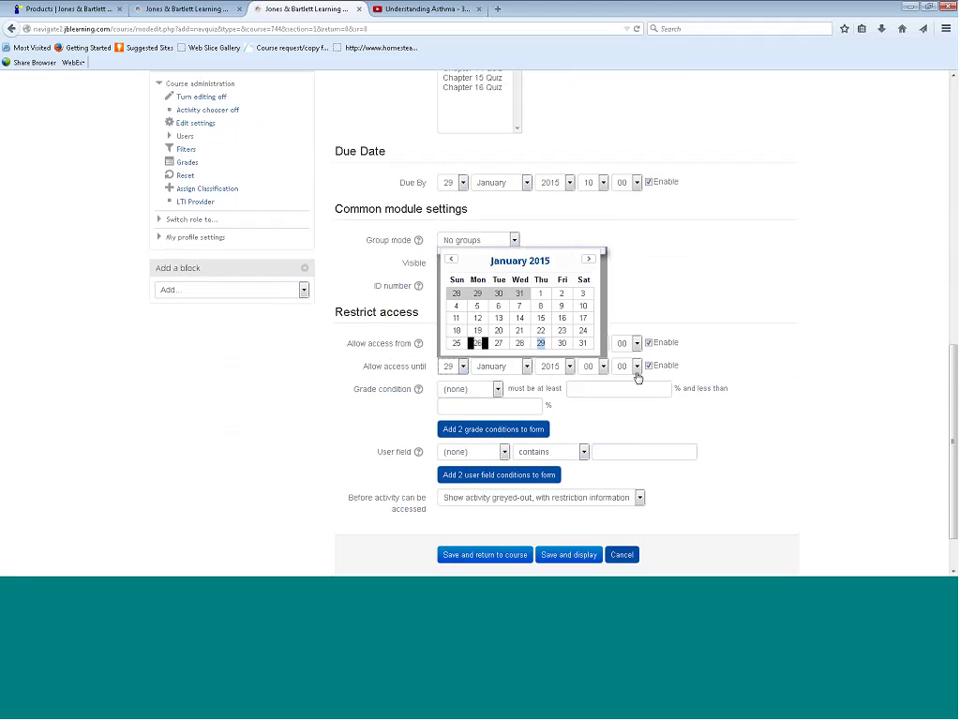
click(602, 369)
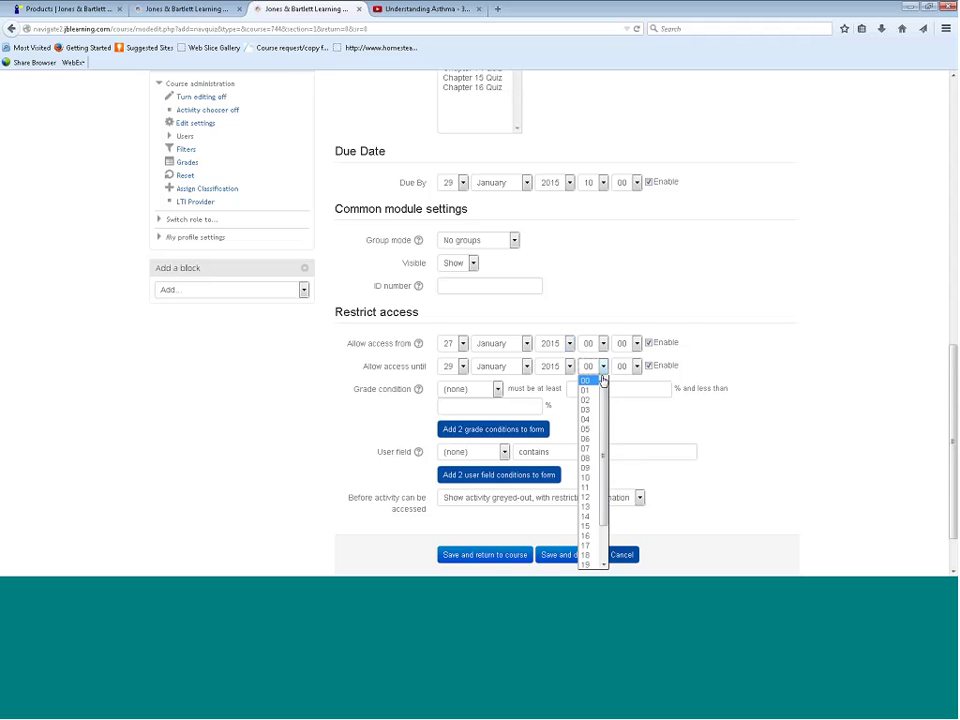
drag(603, 408, 603, 443)
click(594, 437)
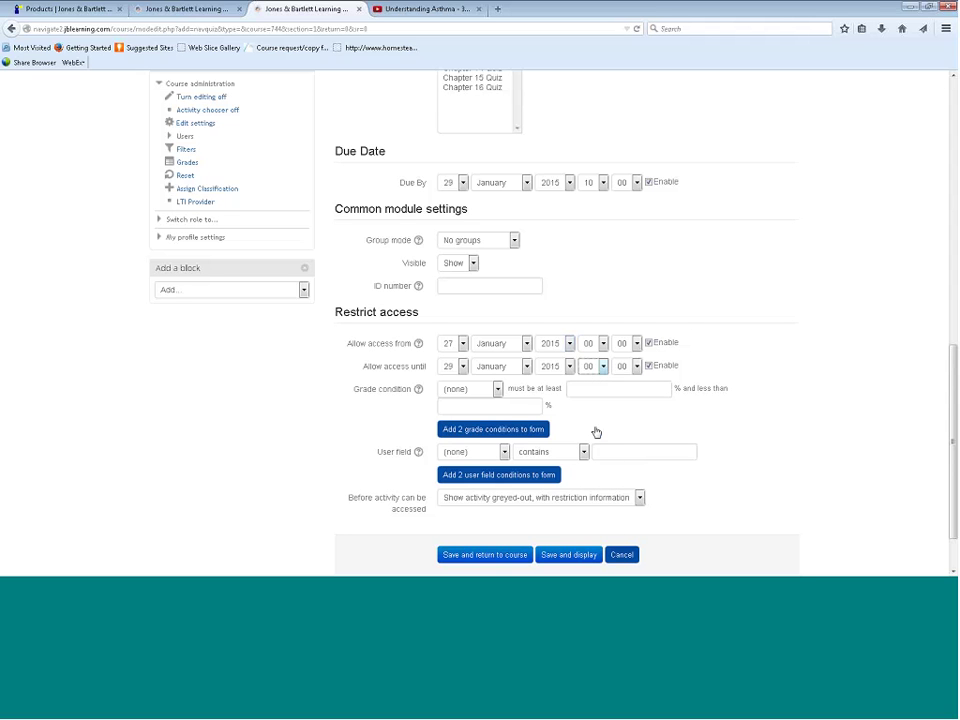
click(630, 366)
click(640, 480)
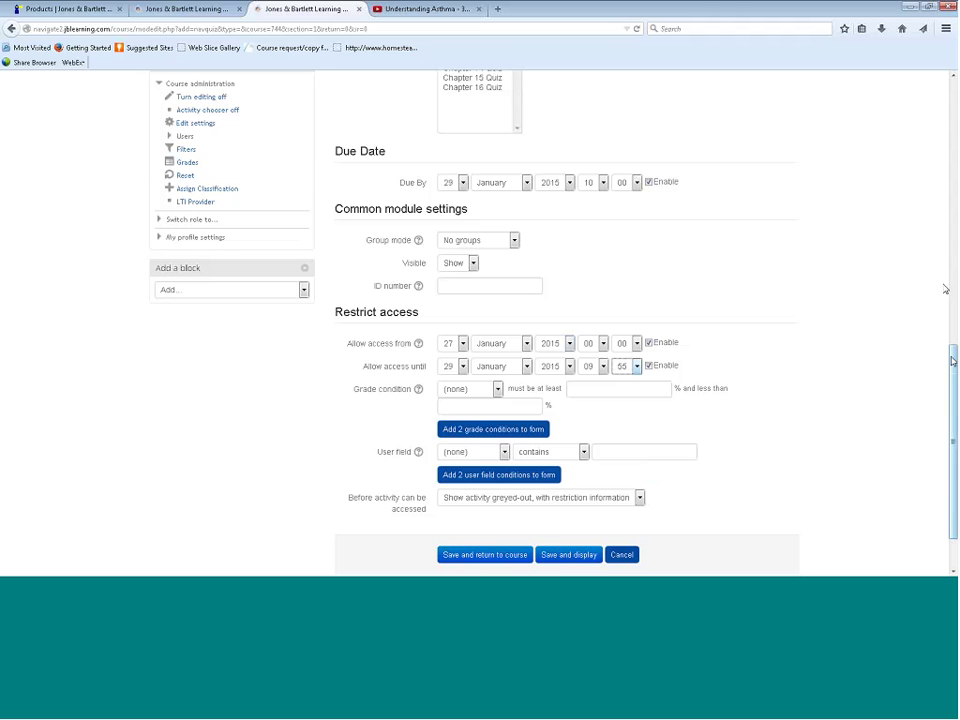
scroll(495, 491, down, 1)
click(490, 492)
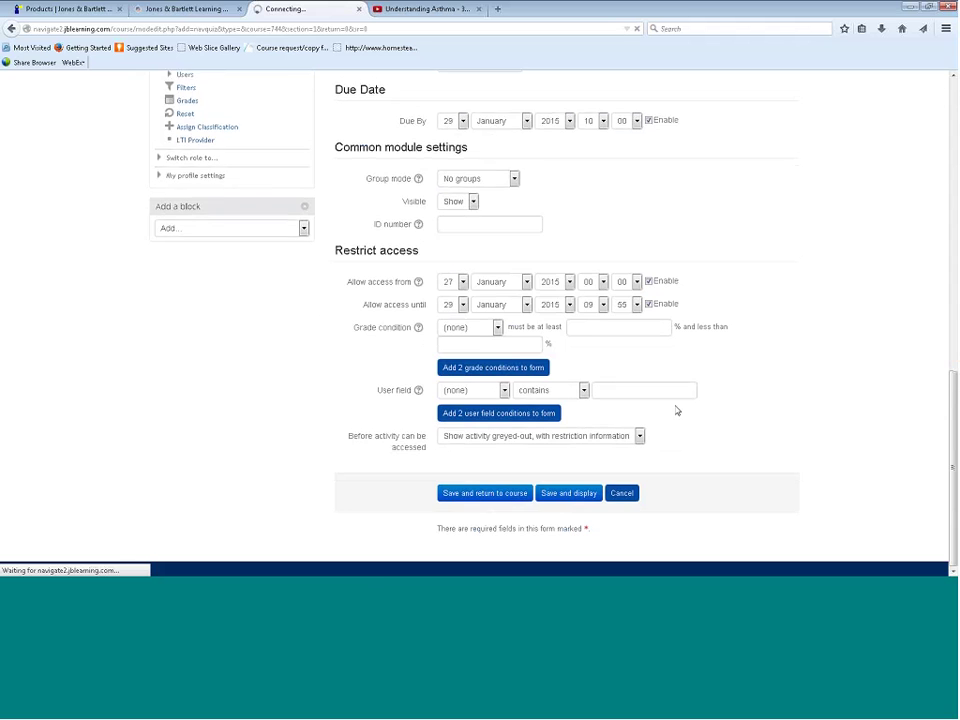
- Collapse Chapter 7 Respiratory Medications and expand Chapter 5 Autonomic Nervous System Drugs to check its Chapter 5 Quiz entry
scroll(498, 258, up, 5)
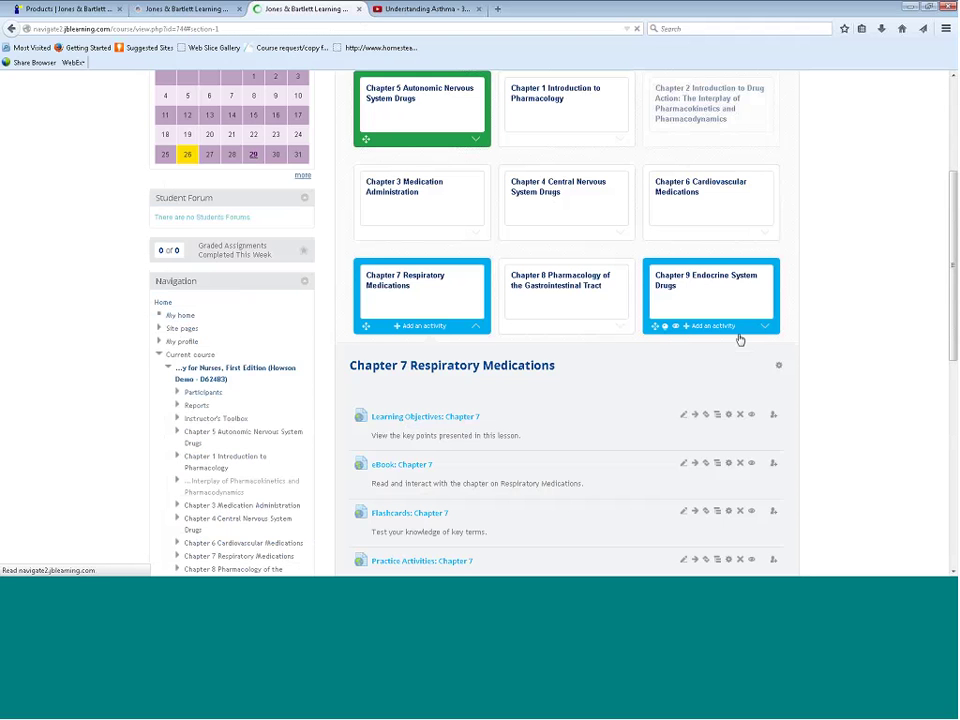
click(477, 326)
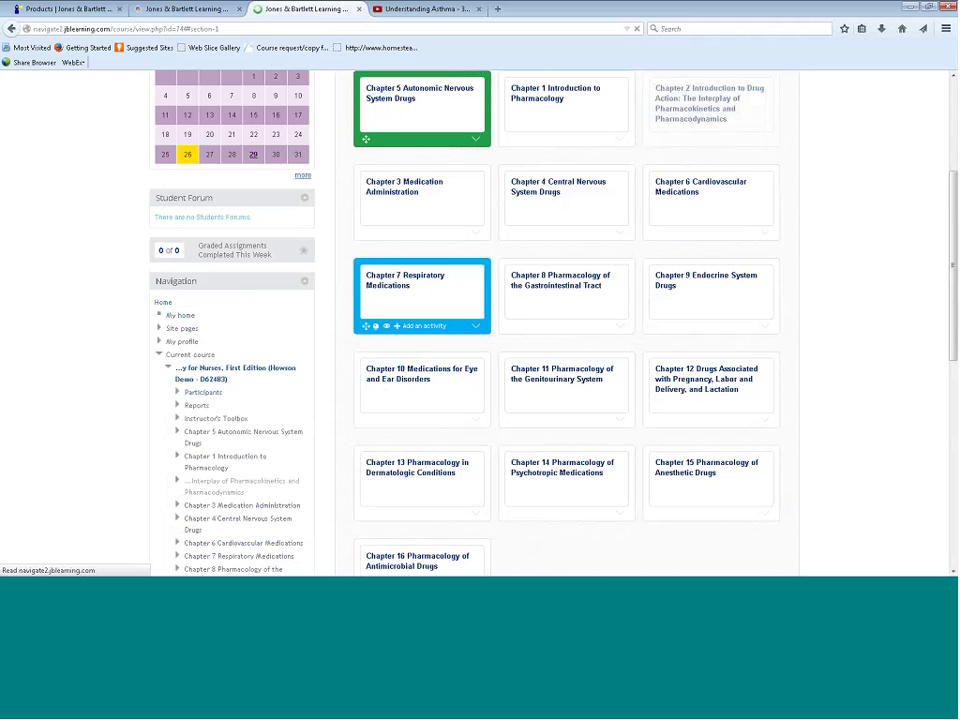
click(477, 139)
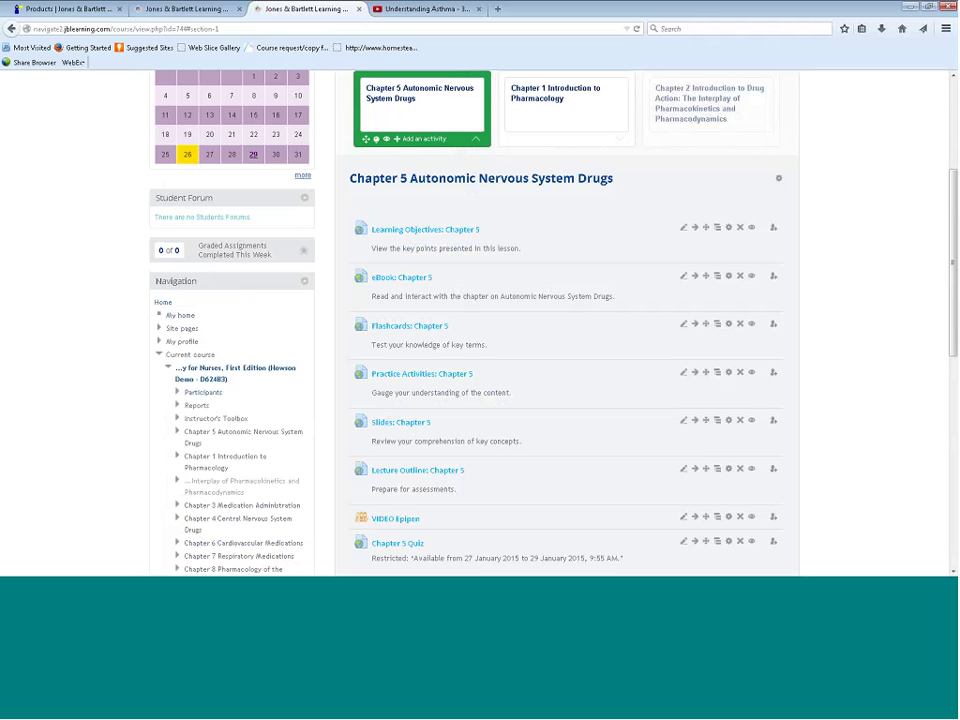
scroll(420, 422, down, 2)
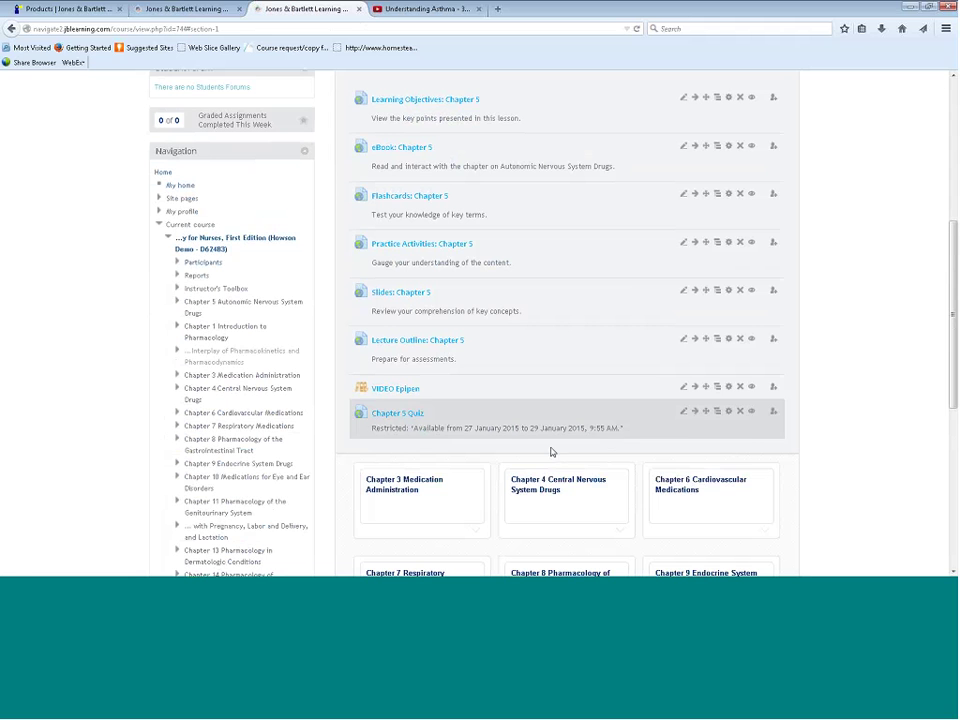
- View the assignments and activities listed for 29 January in the course calendar and close the list
scroll(459, 432, up, 5)
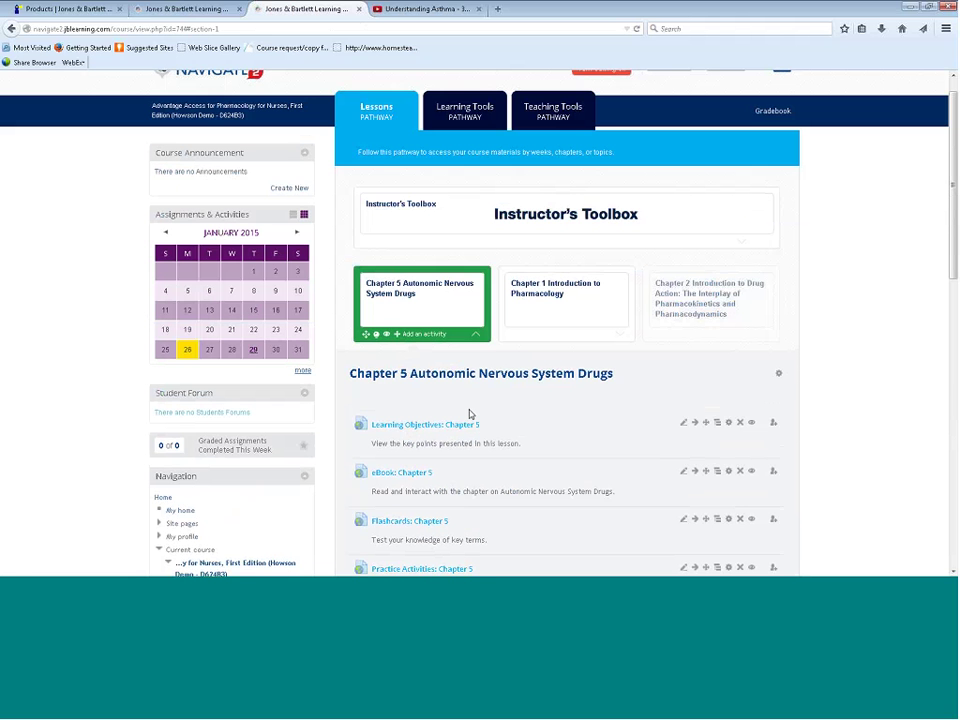
click(254, 350)
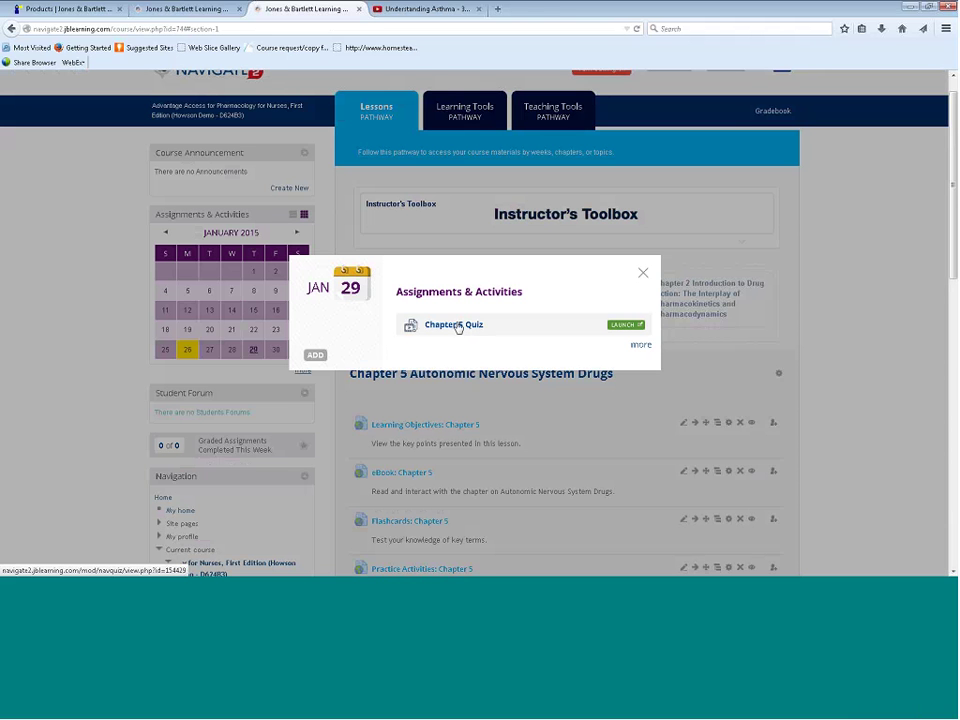
click(642, 273)
- Launch the Chapter 5 Quiz from the chapter's activities, start it to preview the first question, and close the browser window
scroll(521, 238, down, 3)
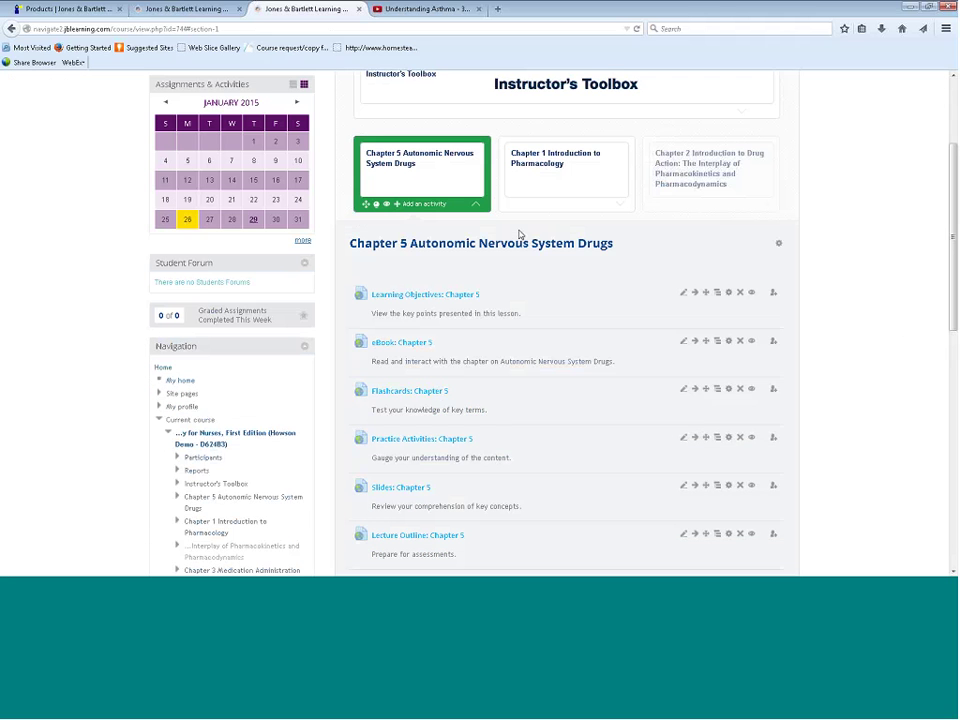
scroll(648, 390, down, 3)
click(394, 422)
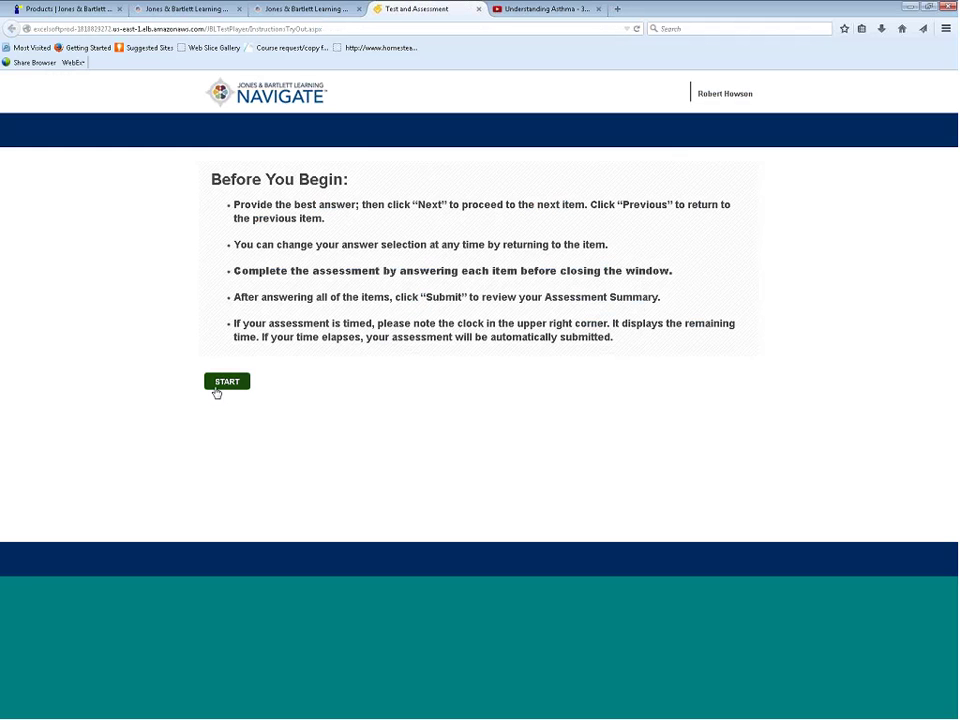
click(227, 388)
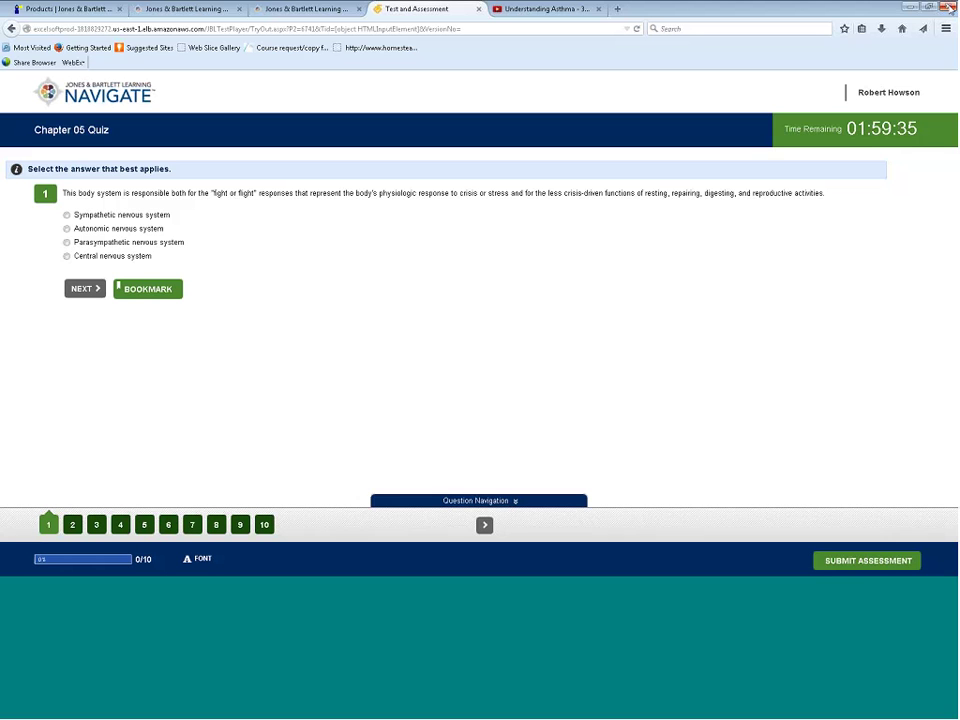
click(949, 7)
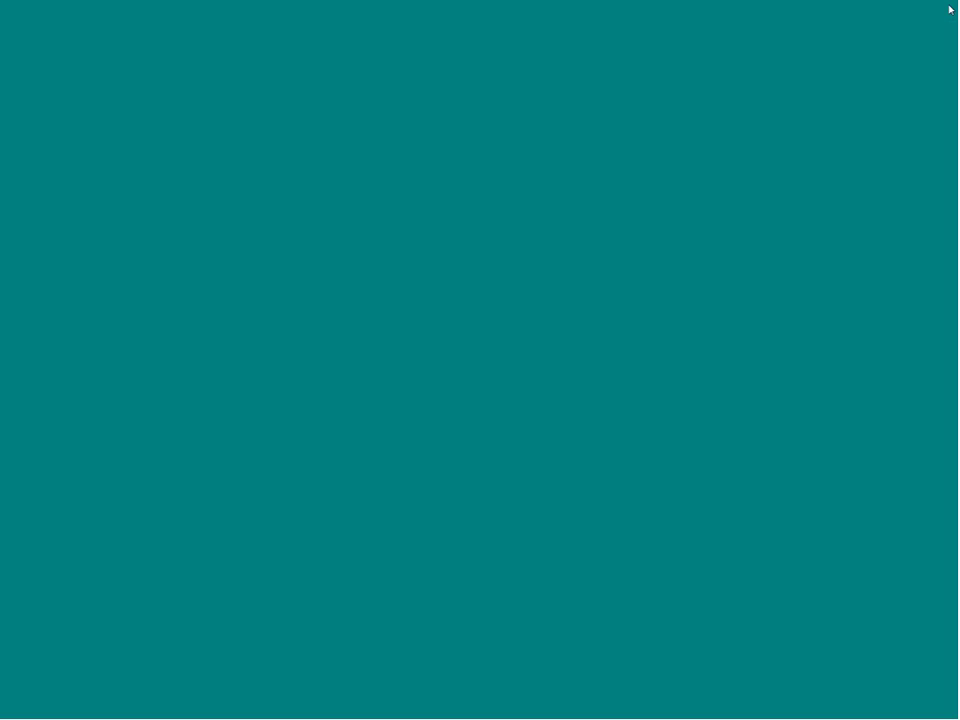